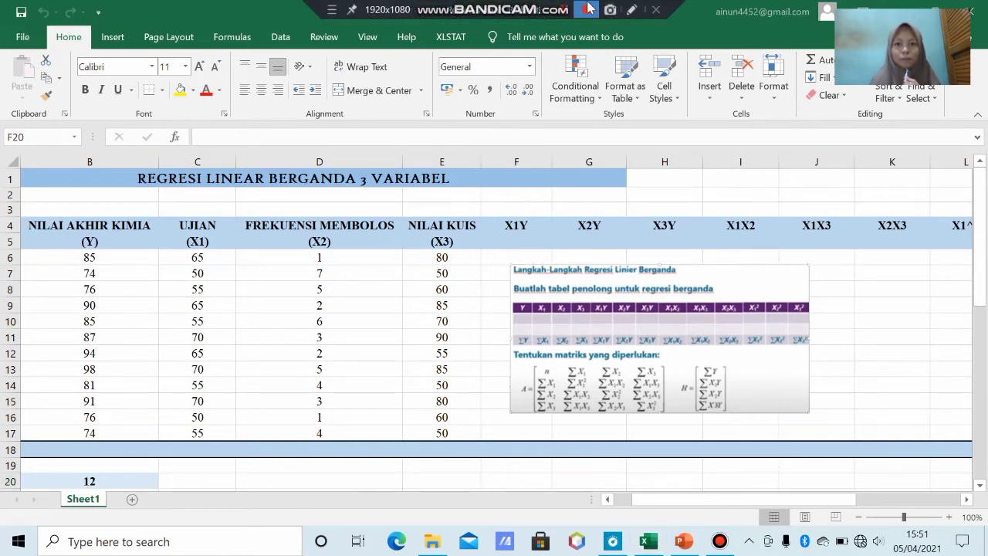
Step: Examine the student data table, including the Y, X1, X2 and X3 columns and the rows below
left_click(591, 8)
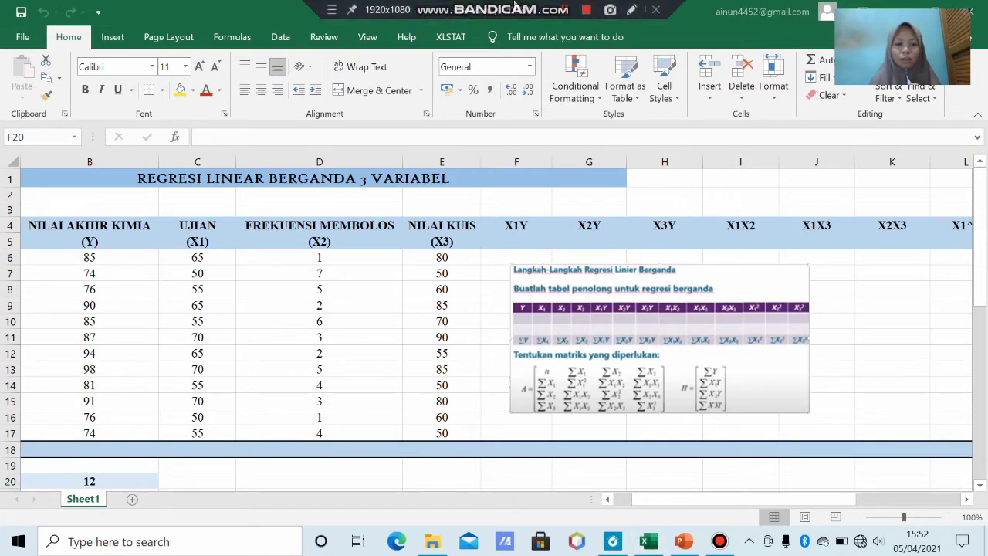
left_click_drag(690, 501, 667, 501)
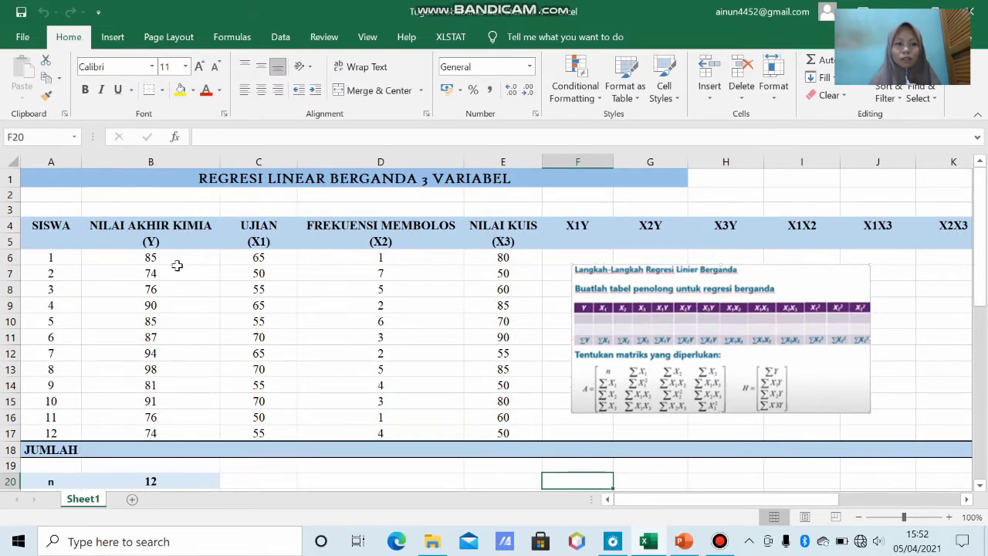
left_click(152, 258)
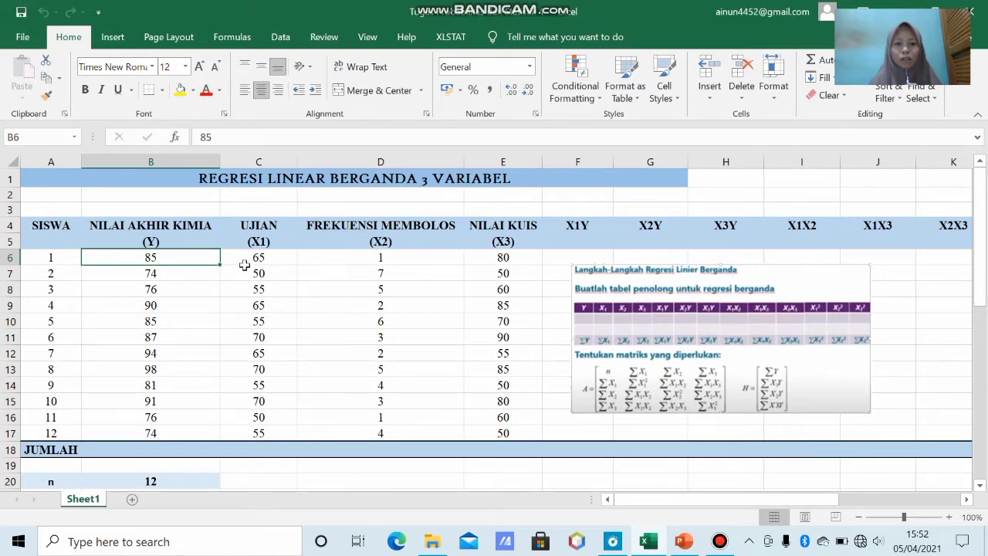
left_click(275, 245)
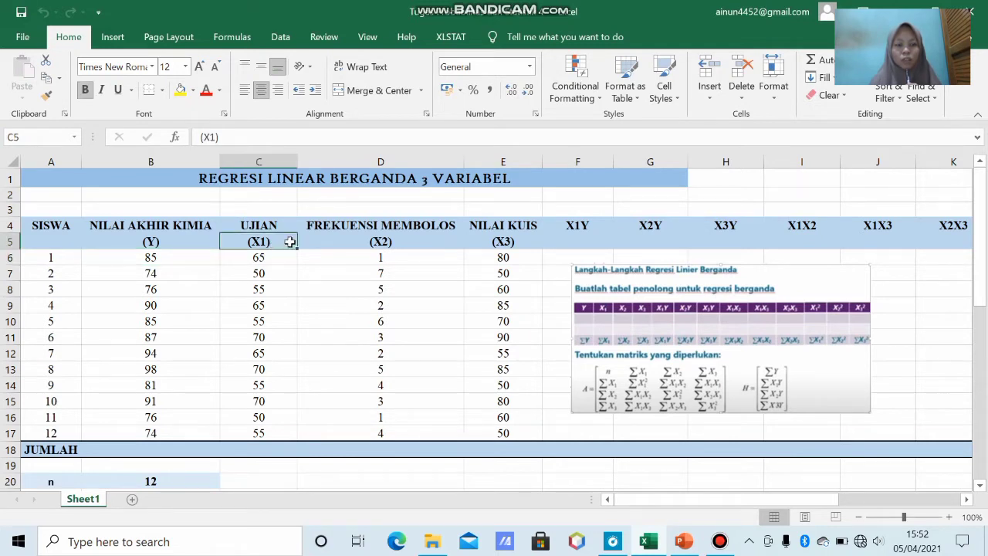
left_click(347, 243)
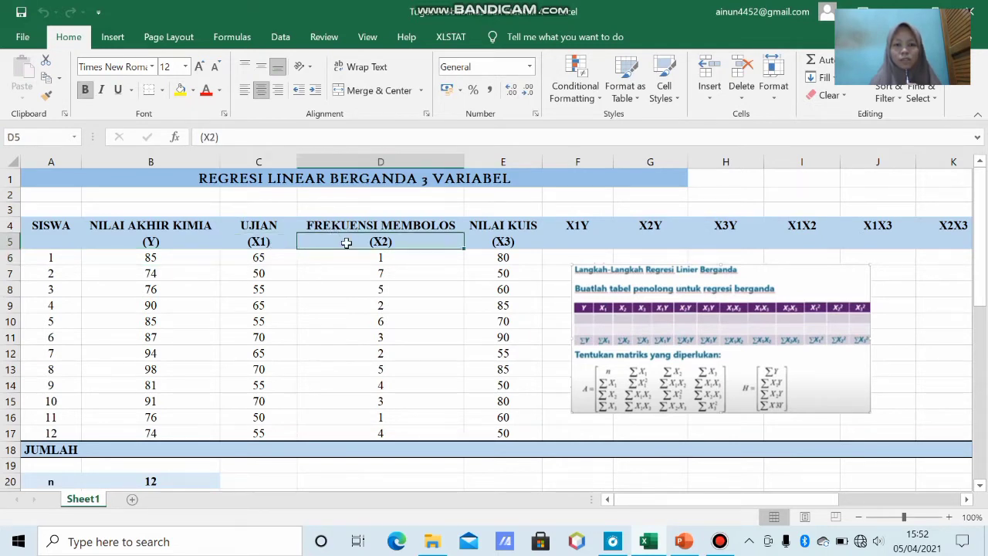
left_click(494, 245)
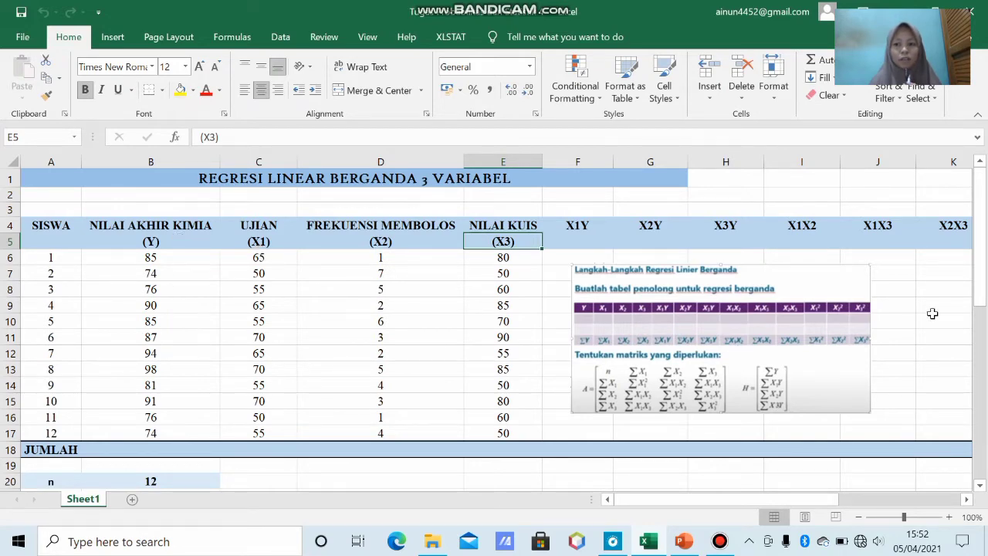
left_click_drag(977, 281, 982, 293)
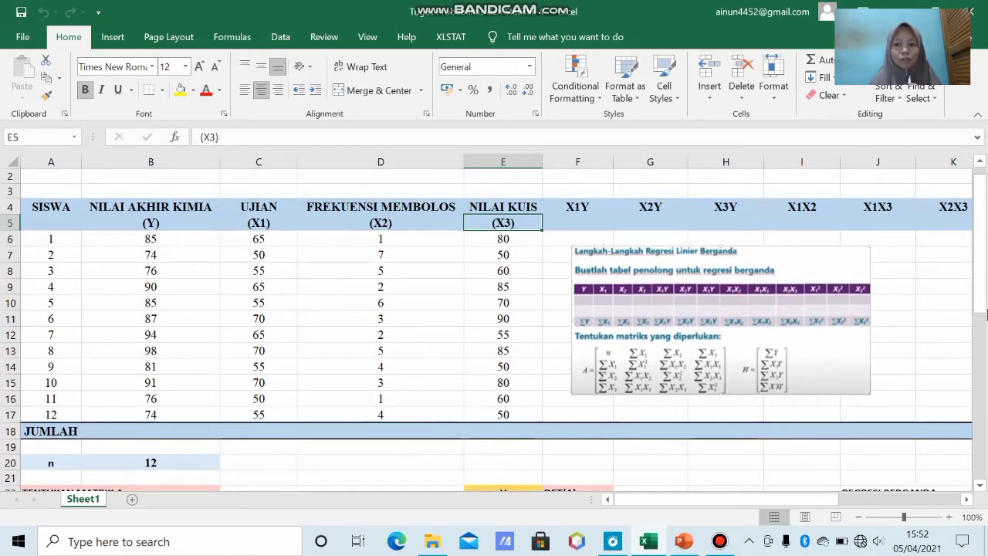
left_click_drag(985, 303, 984, 296)
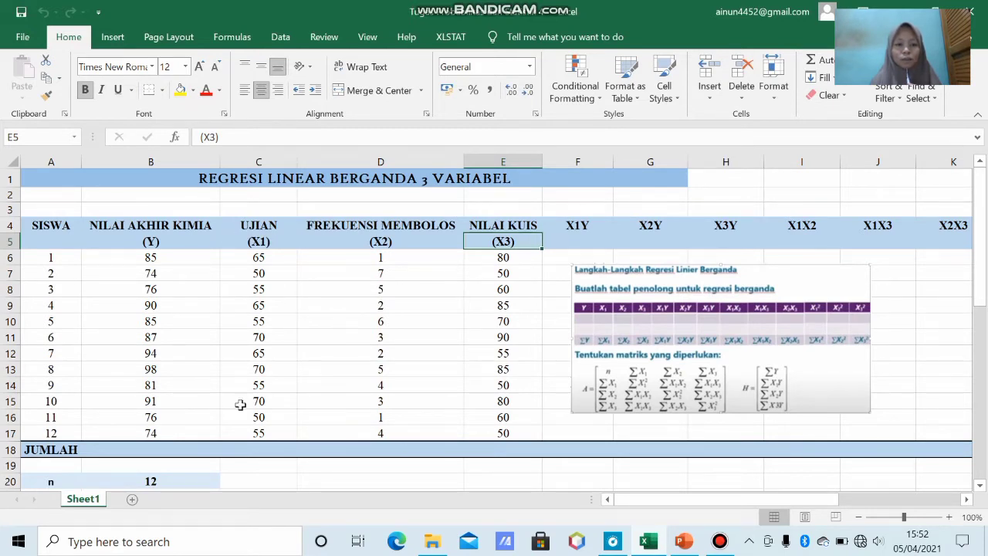
Step: Total the NILAI AKHIR KIMIA (Y) column in the JUMLAH row with =SUM(B6:B17) in B18
left_click(159, 449)
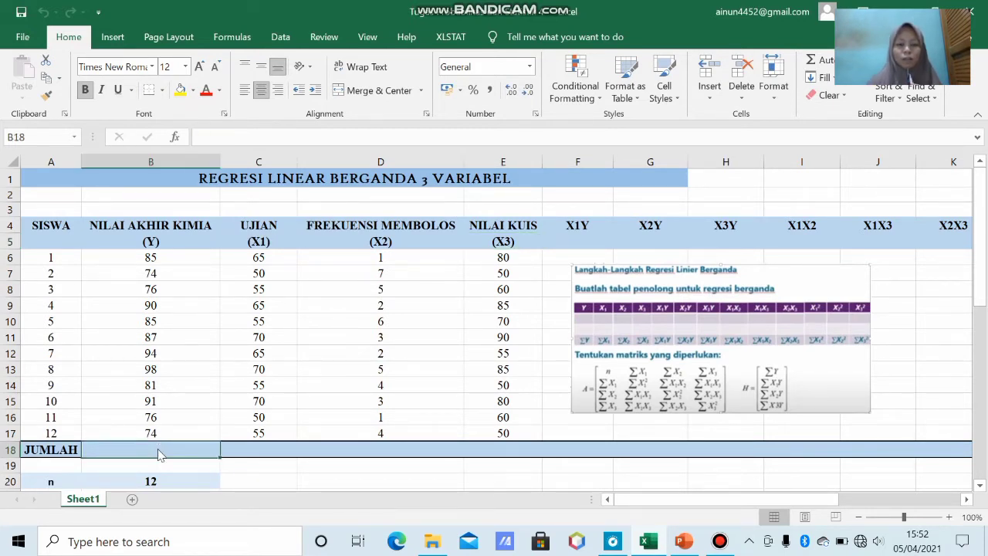
type("=sum")
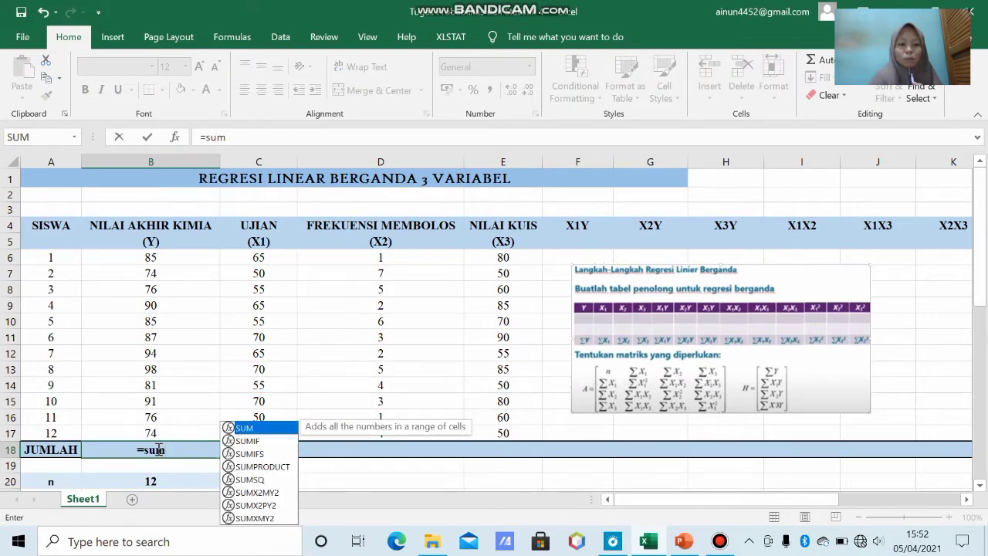
key("Tab")
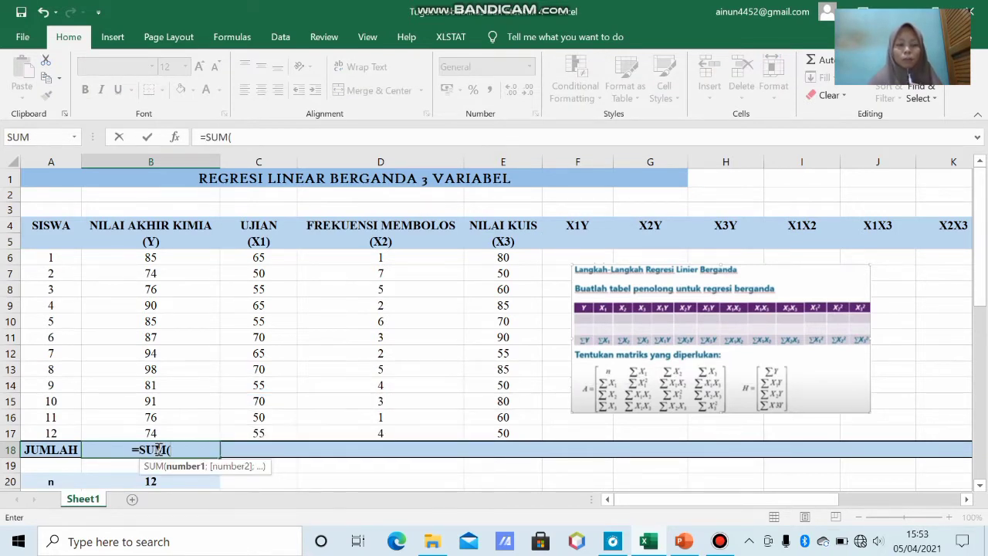
left_click_drag(150, 257, 165, 439)
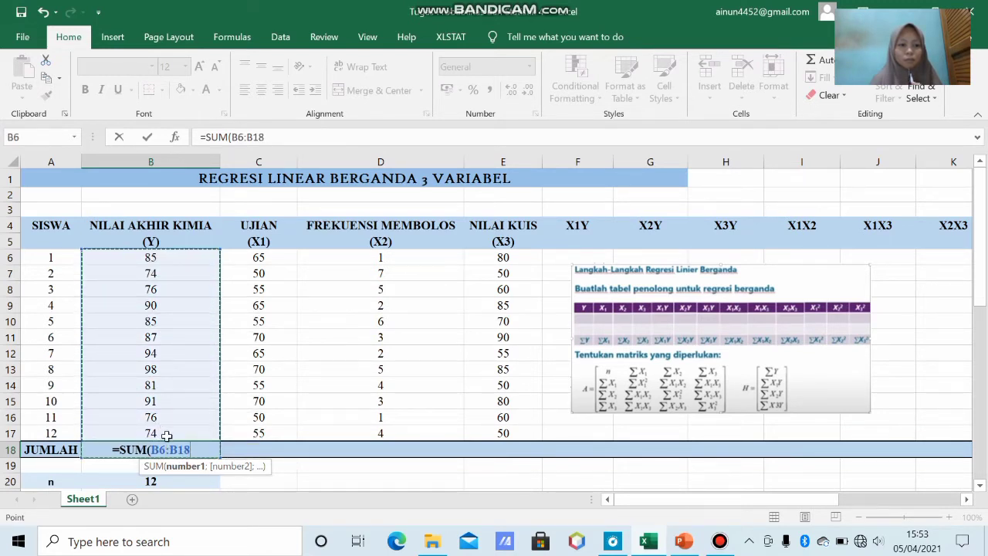
left_click_drag(143, 255, 143, 432)
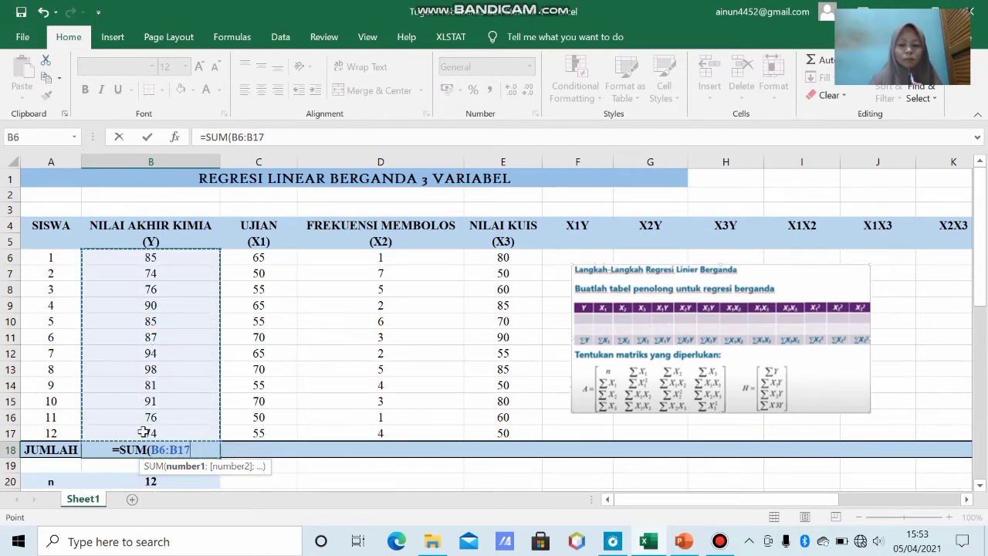
type(")")
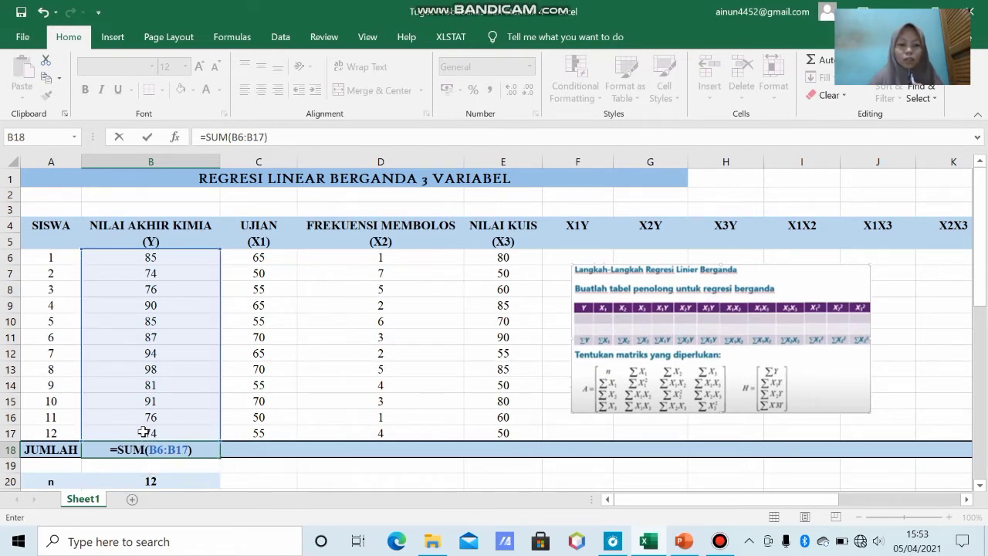
key("Return")
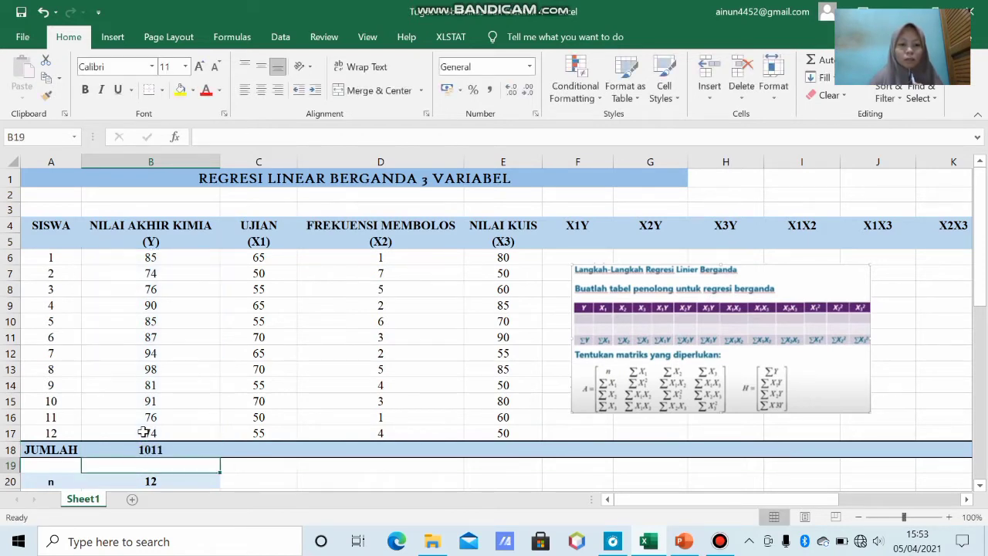
Step: Fill the B18 sum formula across the JUMLAH row through the X3^2 column, N18
left_click(201, 449)
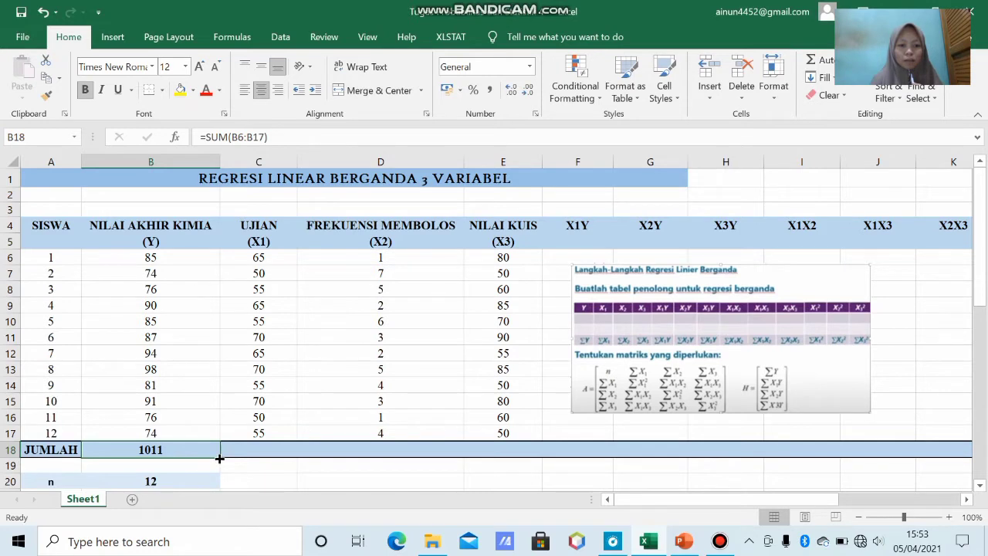
left_click_drag(219, 457, 769, 457)
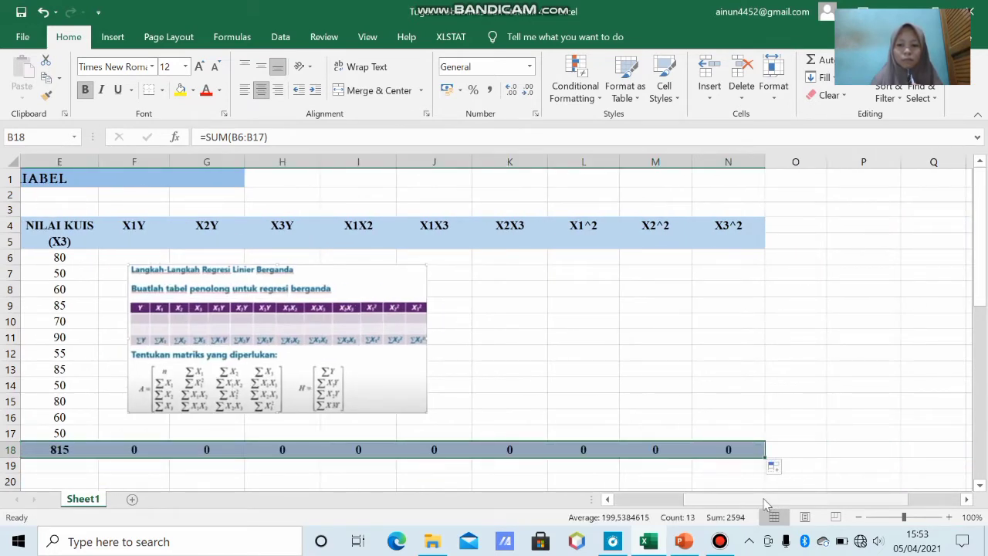
left_click_drag(764, 503, 695, 504)
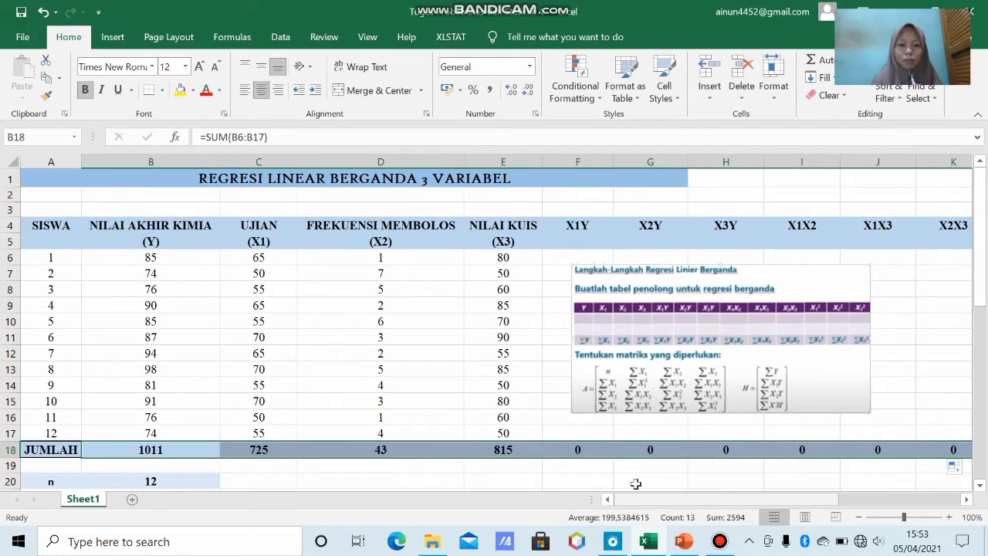
left_click(534, 476)
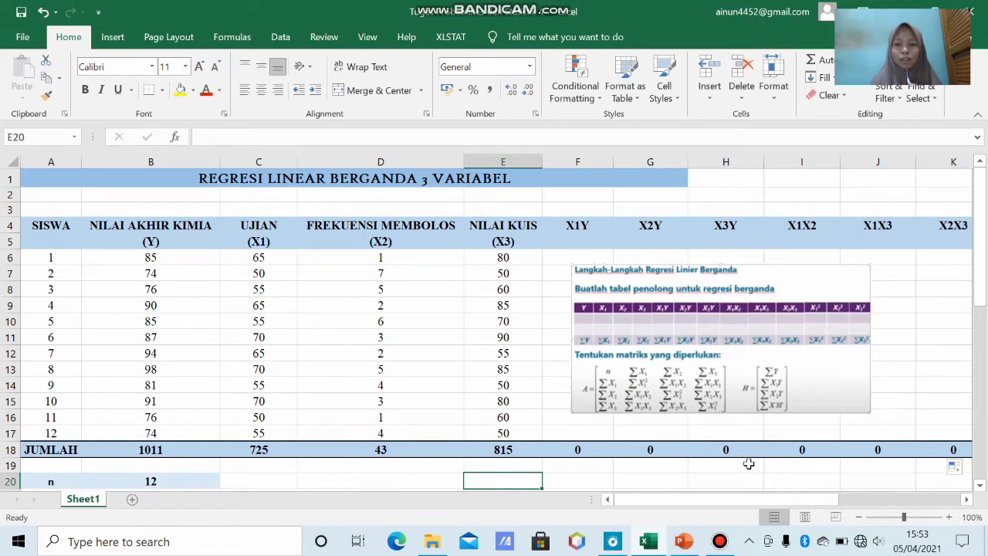
Step: Shift the regression steps picture slightly up and to the left, and enlarge it to end in column K
left_click_drag(674, 504, 692, 503)
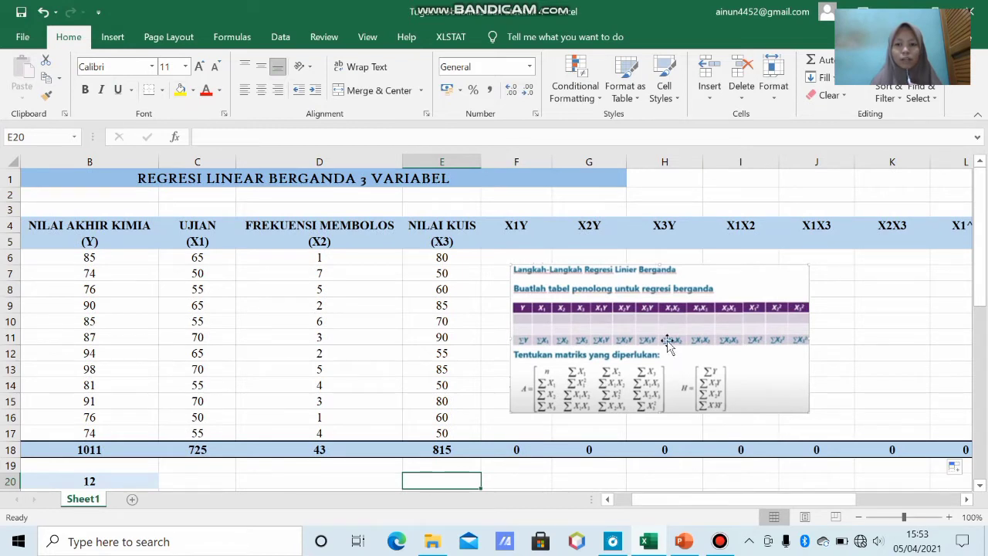
left_click(669, 342)
left_click_drag(666, 337, 659, 327)
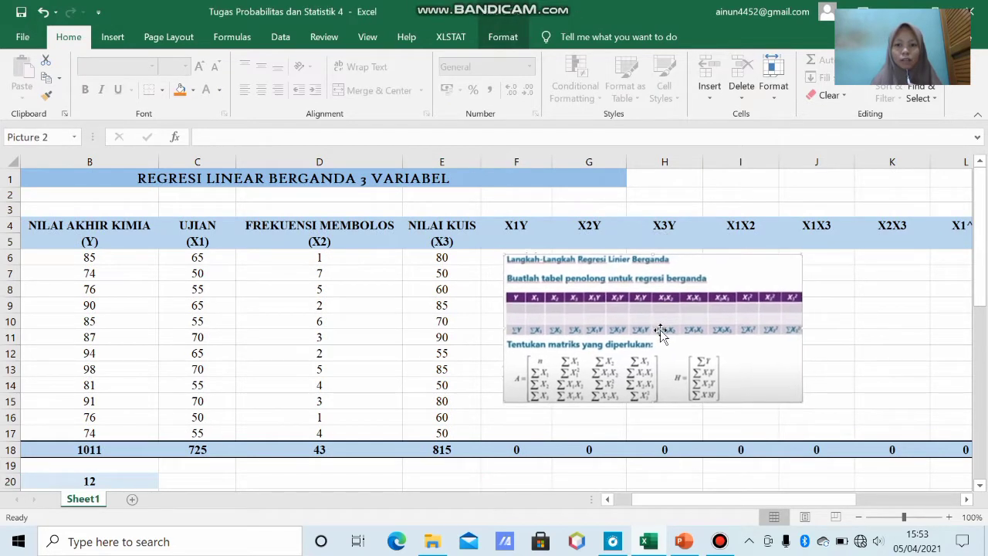
left_click_drag(802, 402, 844, 444)
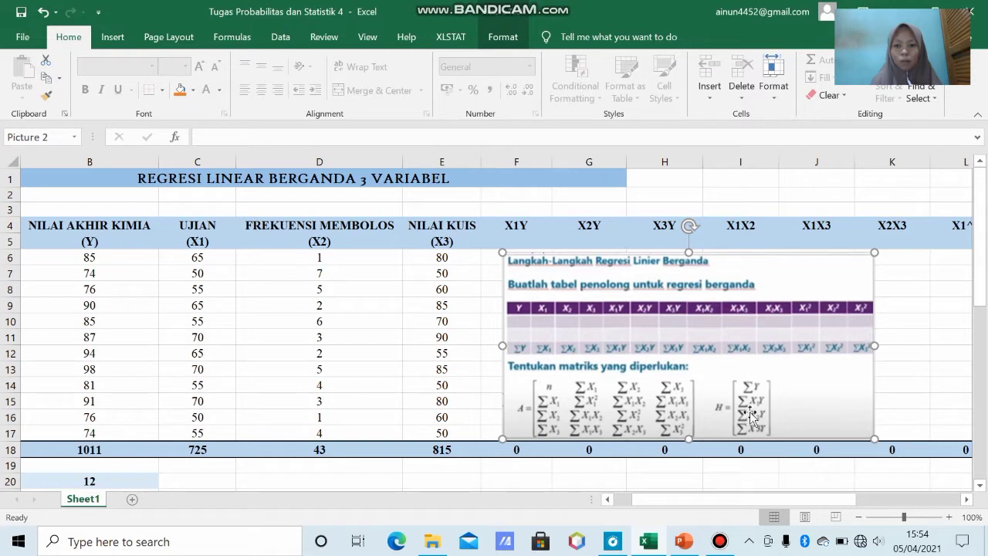
Step: Move the regression steps picture out of the table to the empty area starting at column O
left_click(706, 481)
mouse_move(676, 503)
left_mouse_down()
mouse_move(717, 503)
mouse_move(652, 504)
mouse_move(707, 499)
mouse_move(662, 503)
left_mouse_up()
left_click_drag(670, 402, 950, 390)
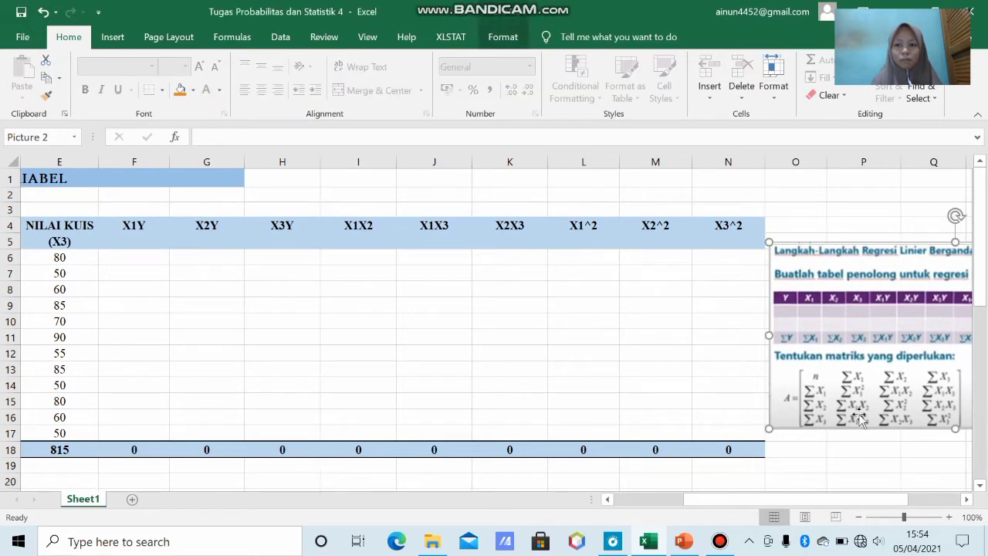
left_click(672, 470)
Step: Calculate the X1Y column with =C6*B6 in F6 and fill the formula down to F17
left_click_drag(702, 504, 646, 506)
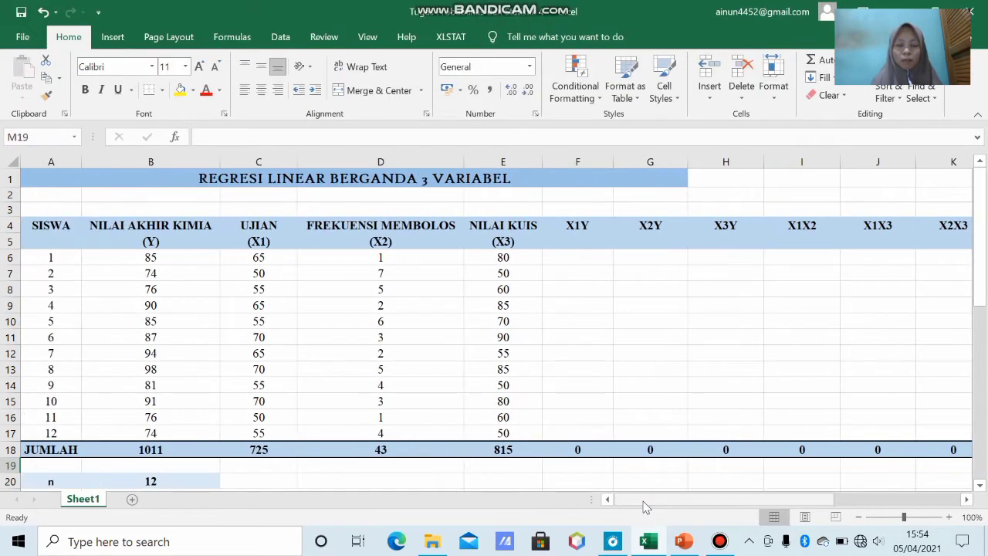
left_click(582, 259)
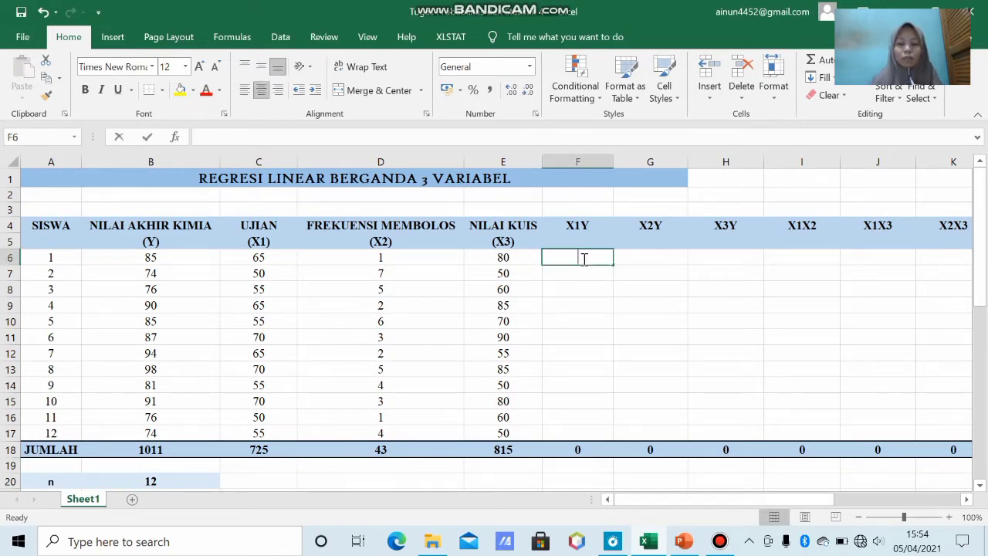
type("=")
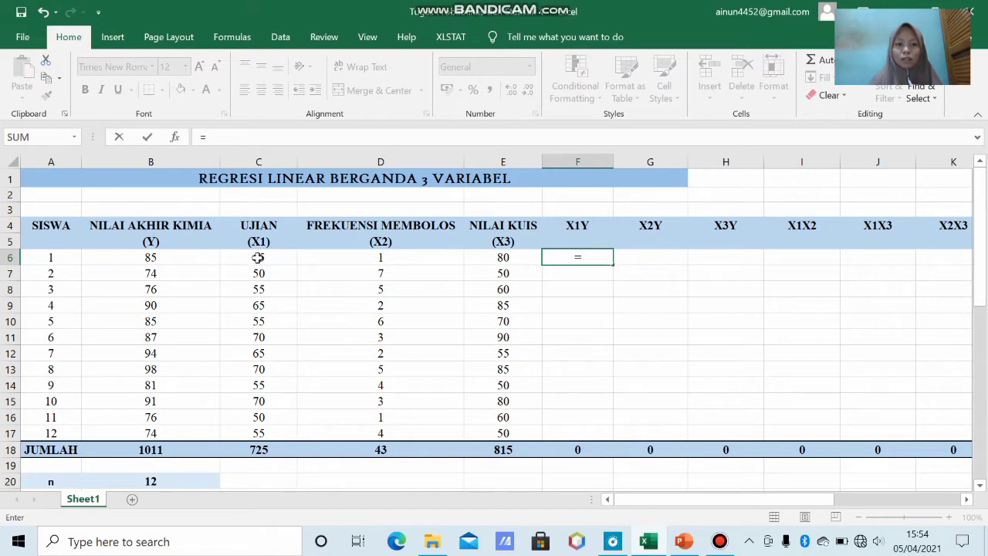
left_click(258, 258)
type("*")
left_click(166, 260)
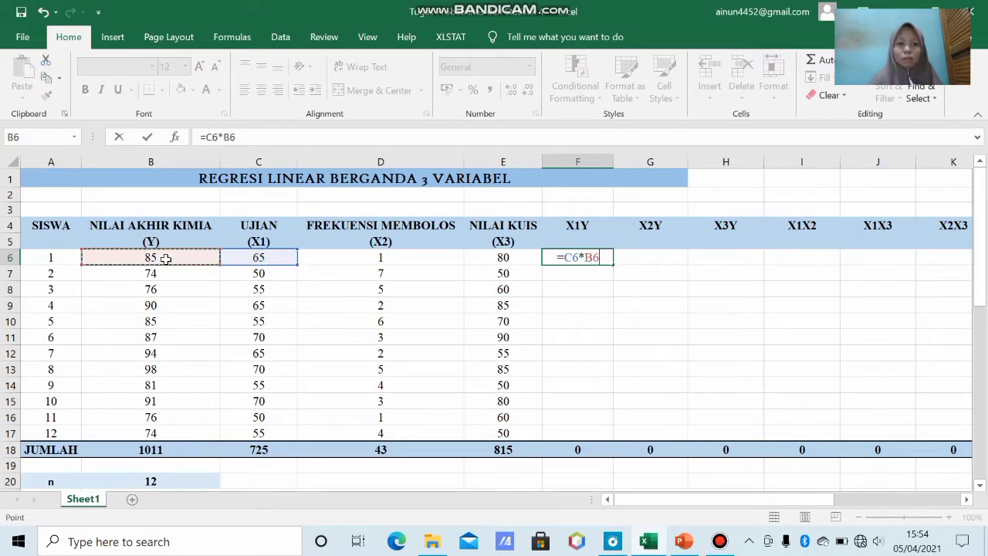
key("Return")
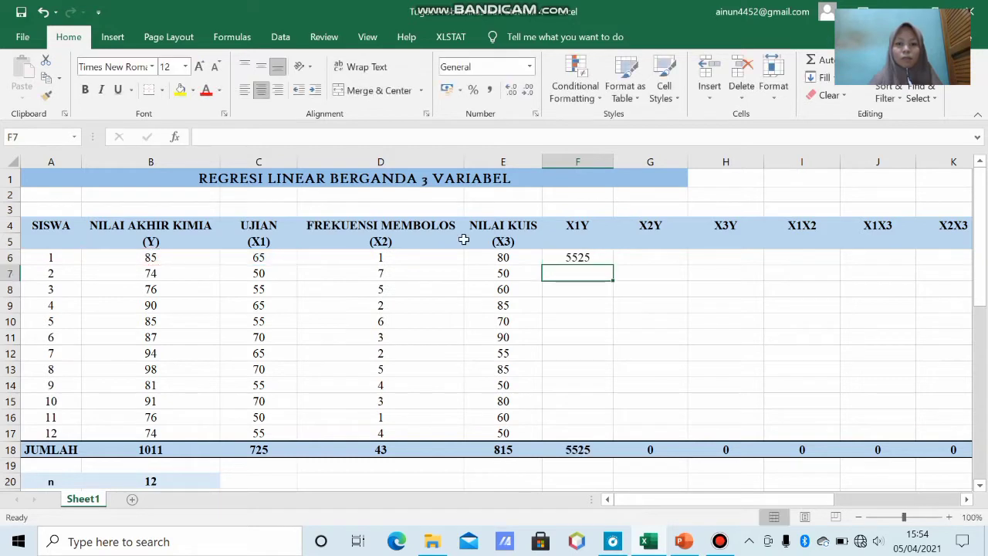
left_click(603, 259)
left_click_drag(613, 263, 591, 434)
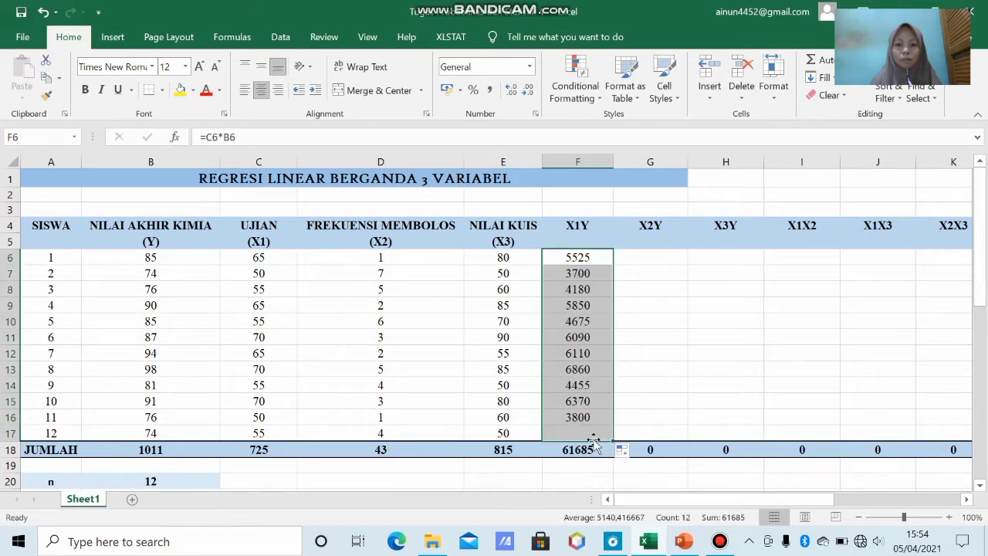
Step: Calculate the X2Y column with =D6*B6 in G6 and fill the formula down to G17
left_click(644, 261)
type("=")
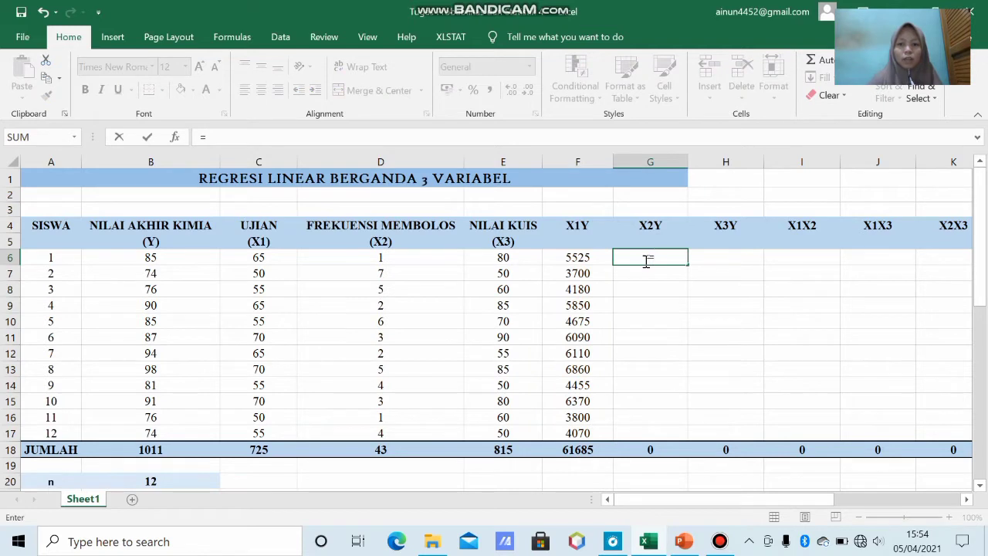
left_click(389, 257)
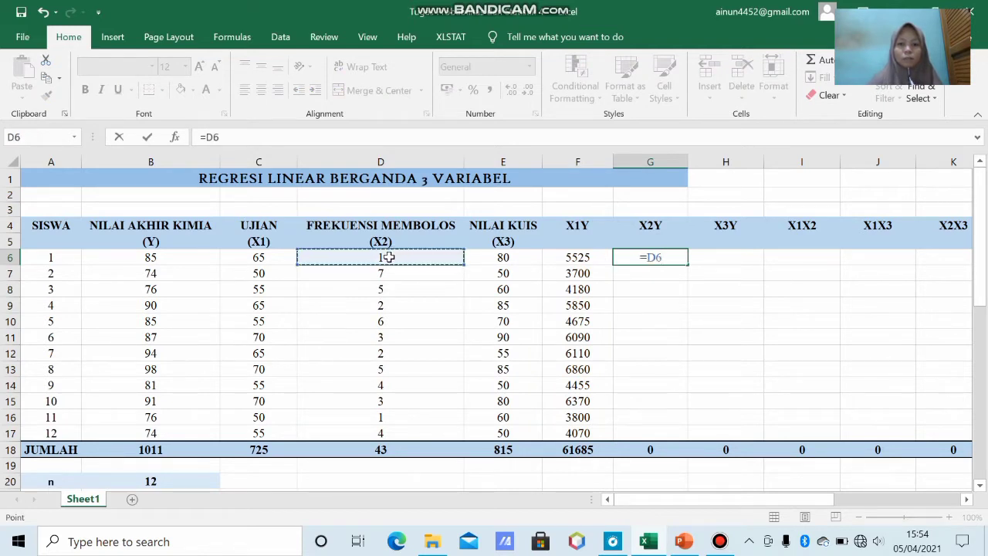
type("*")
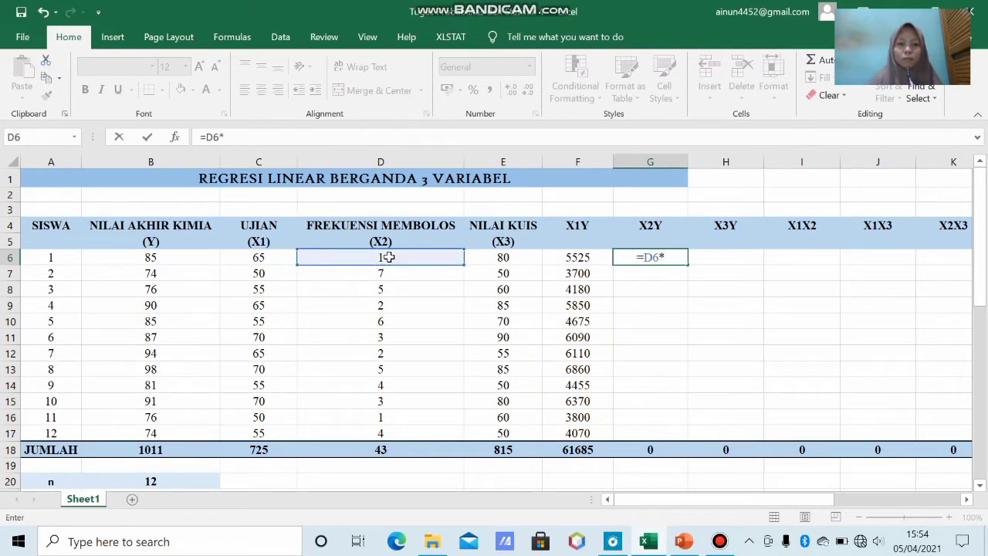
left_click(152, 260)
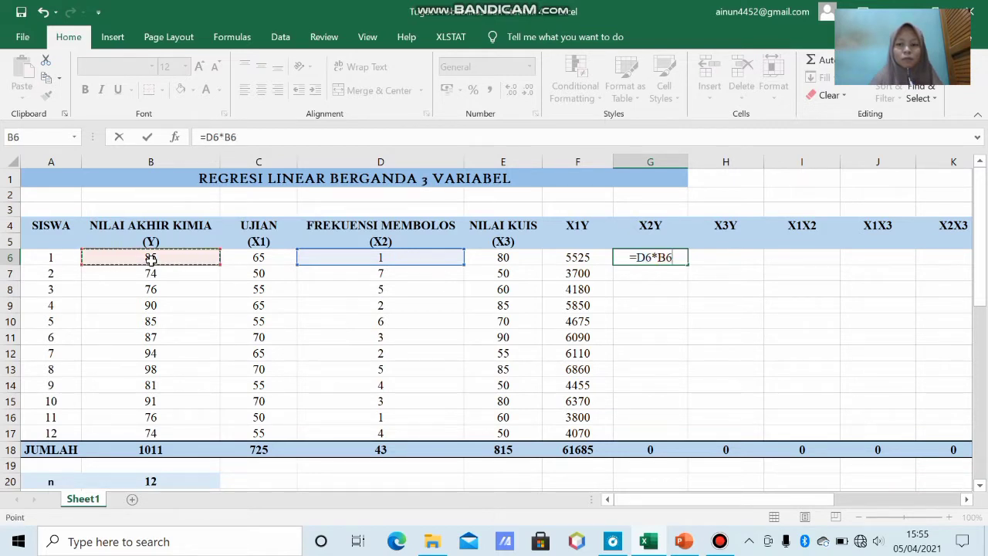
key("Return")
left_click(651, 256)
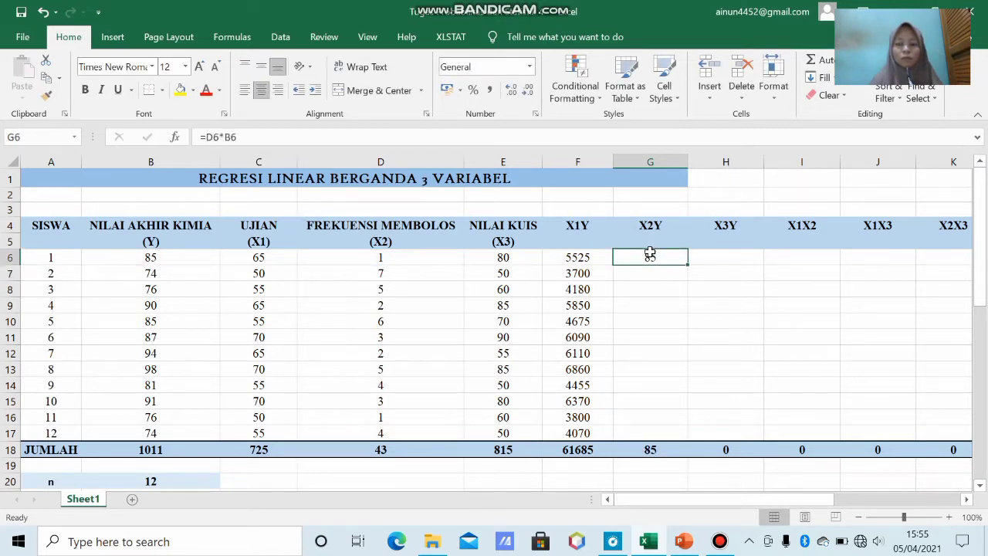
left_click_drag(688, 265, 662, 435)
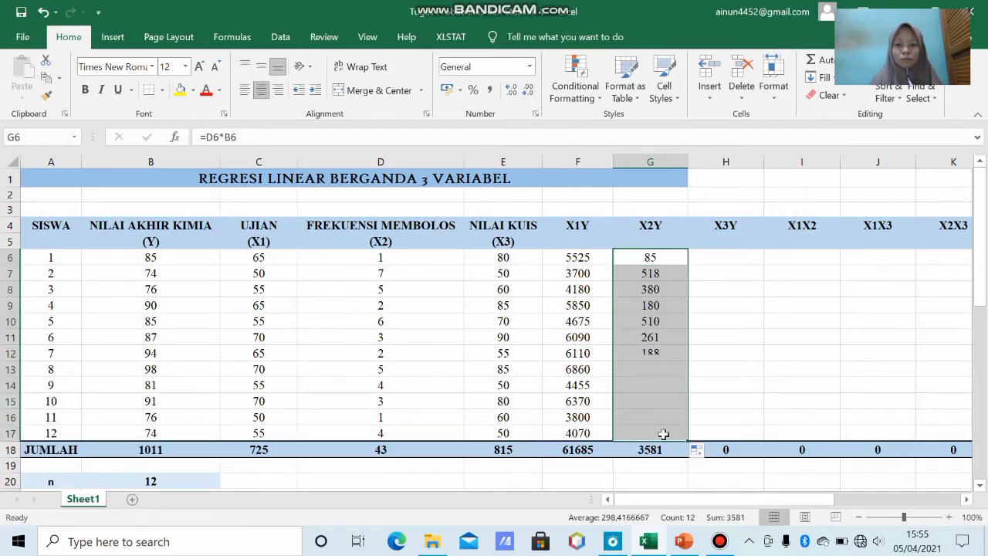
Step: Calculate the X3Y column with =E6*B6 in H6 and fill the formula down to H17
left_click(747, 261)
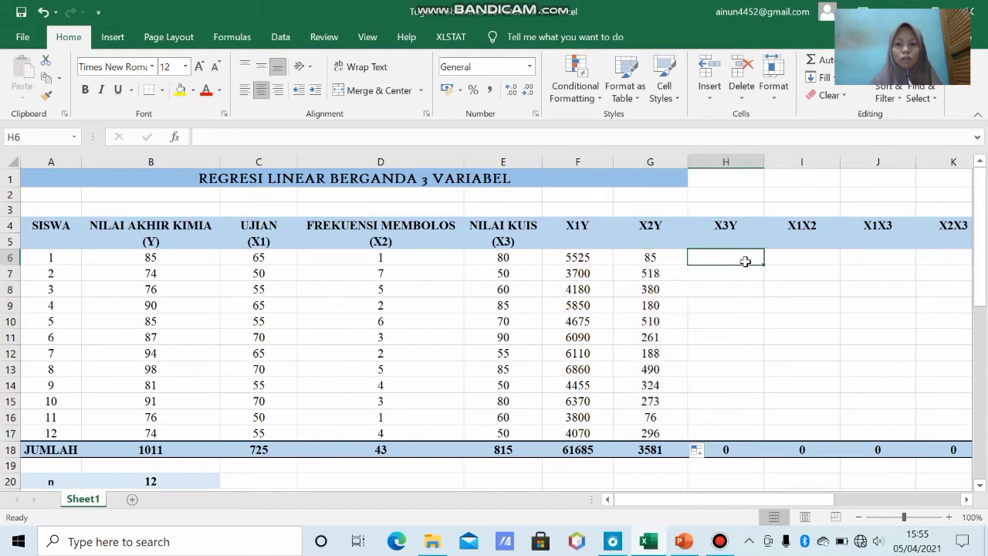
type("=")
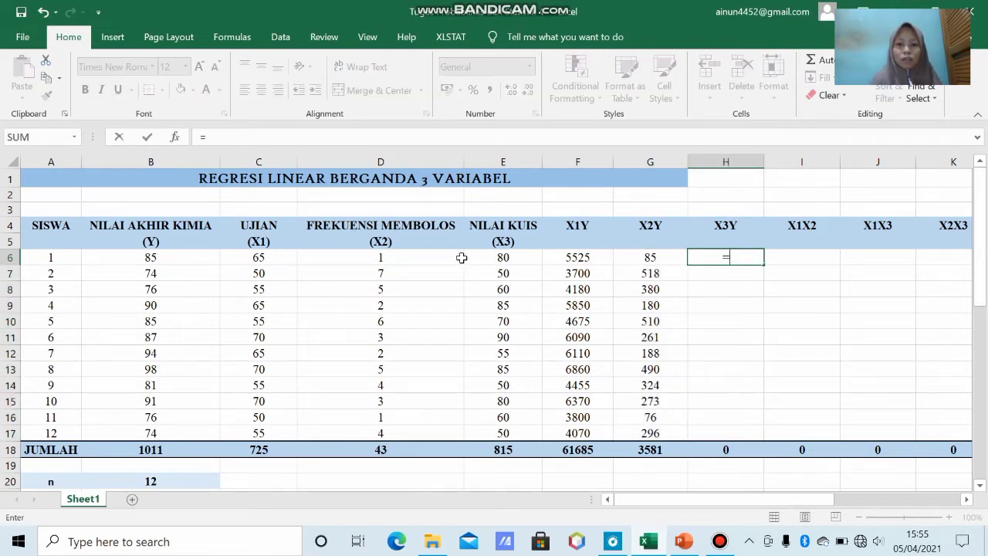
left_click(503, 260)
type("*")
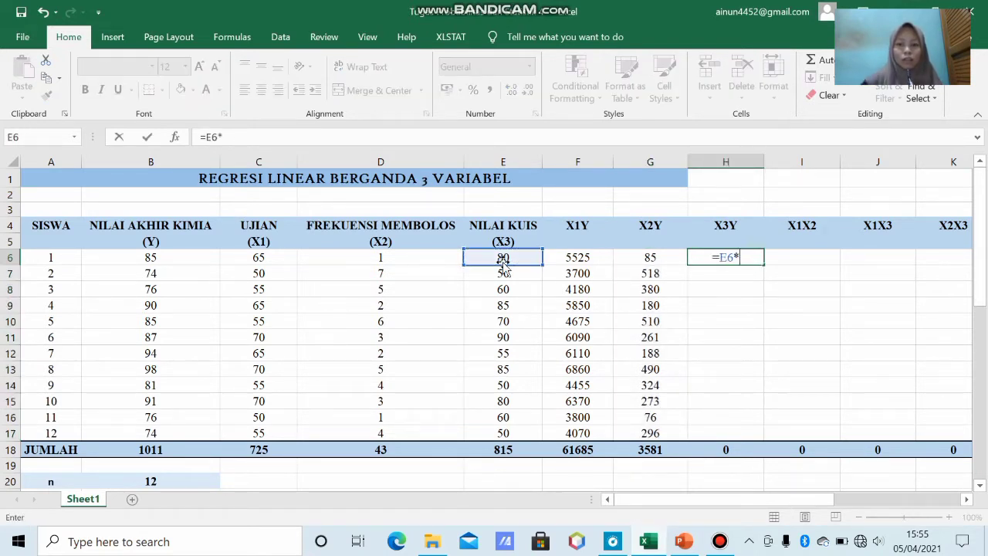
left_click(205, 261)
key("Return")
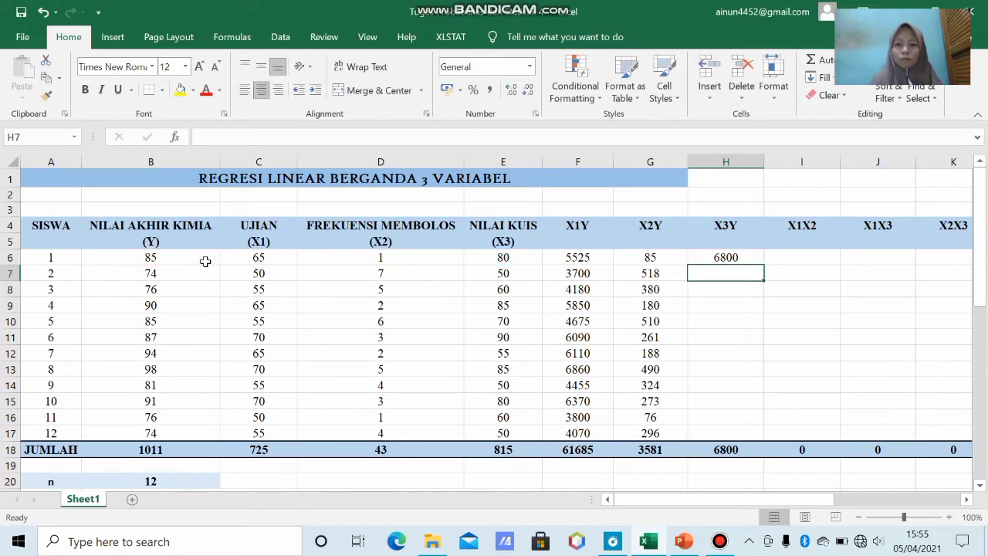
left_click(730, 257)
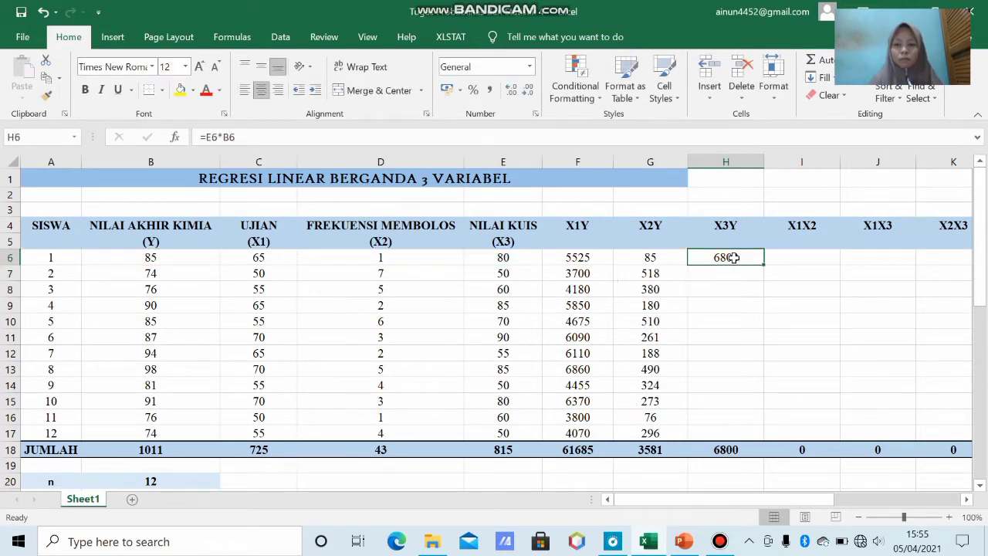
left_click_drag(761, 264, 733, 434)
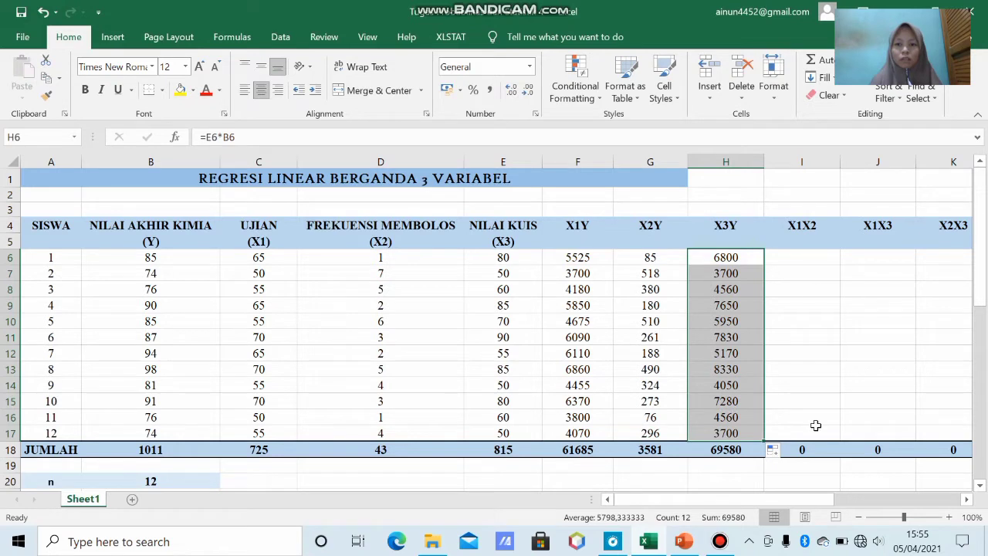
Step: Calculate the X1X2 column with =C6*D6 in I6 and fill the formula down to I17
left_click(807, 257)
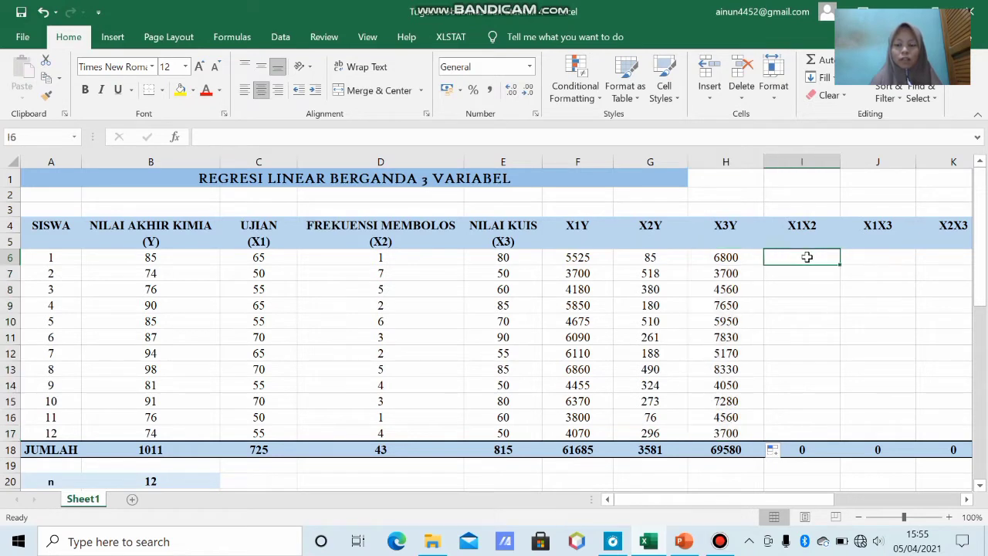
type("=")
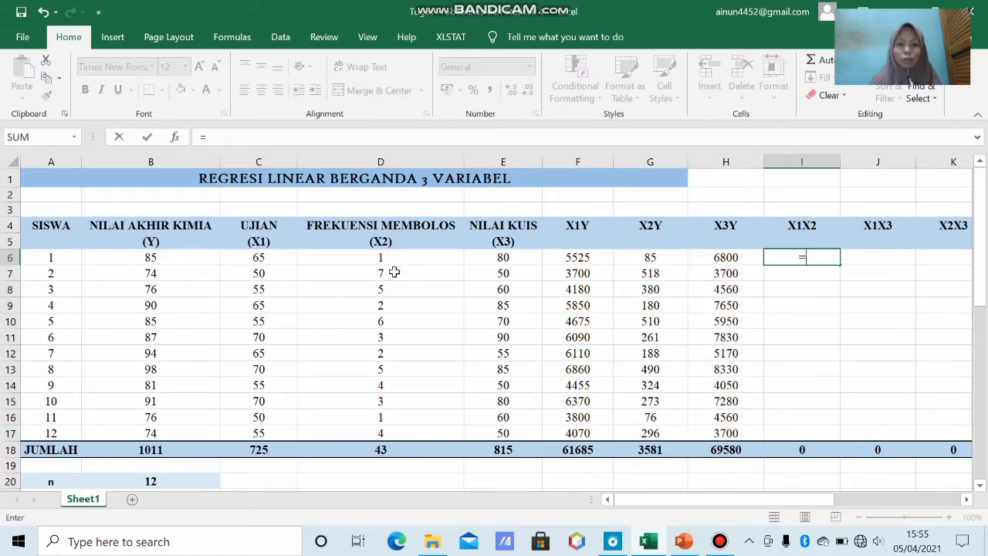
left_click(276, 259)
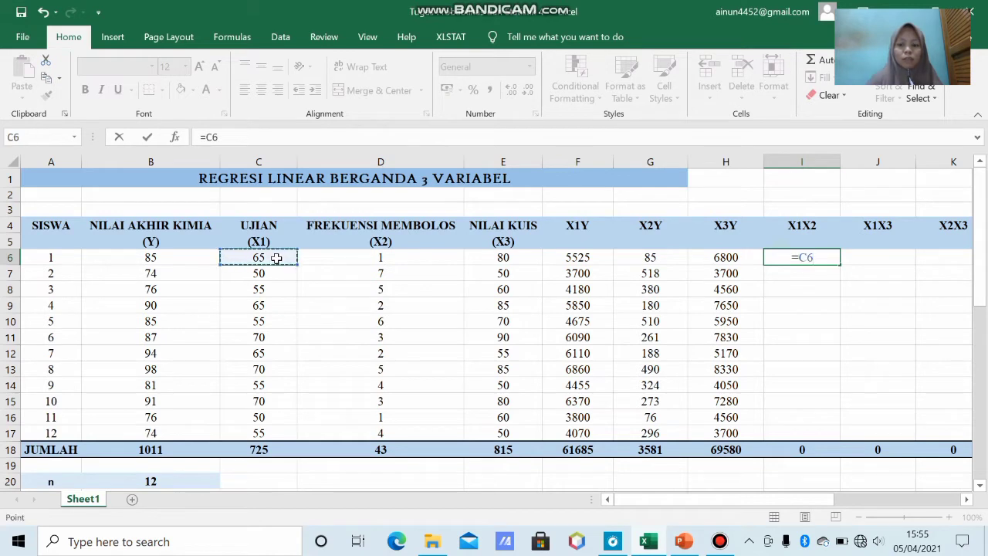
type("*")
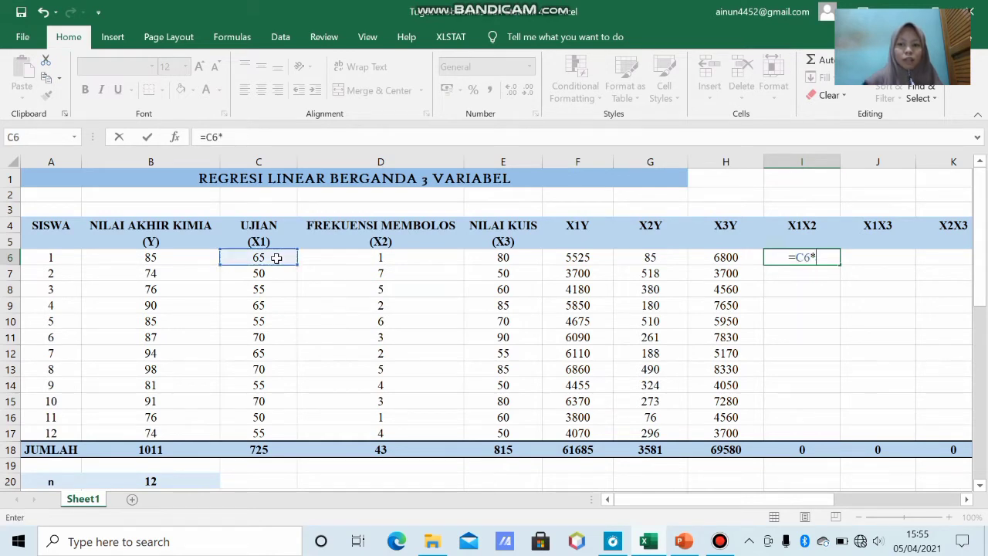
left_click(323, 262)
key("Return")
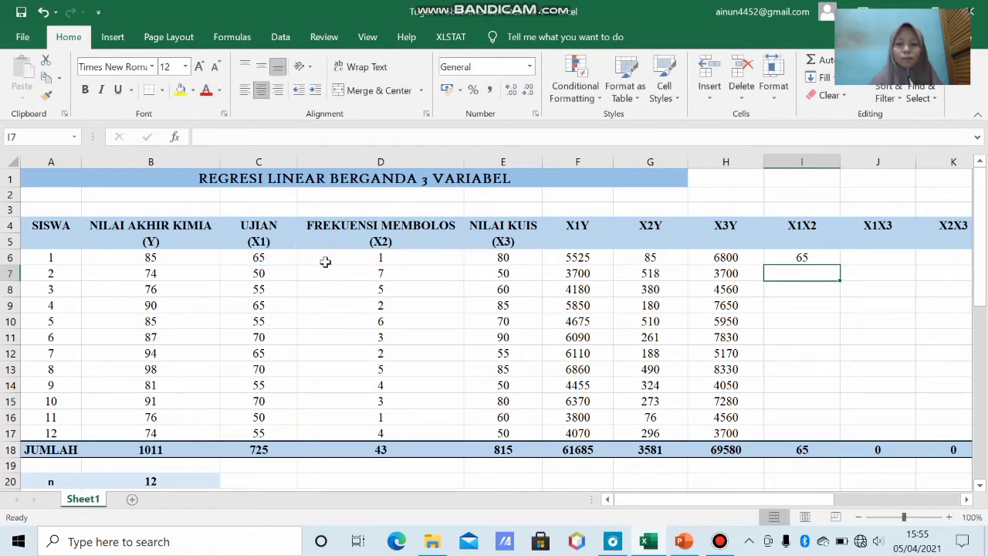
left_click(802, 258)
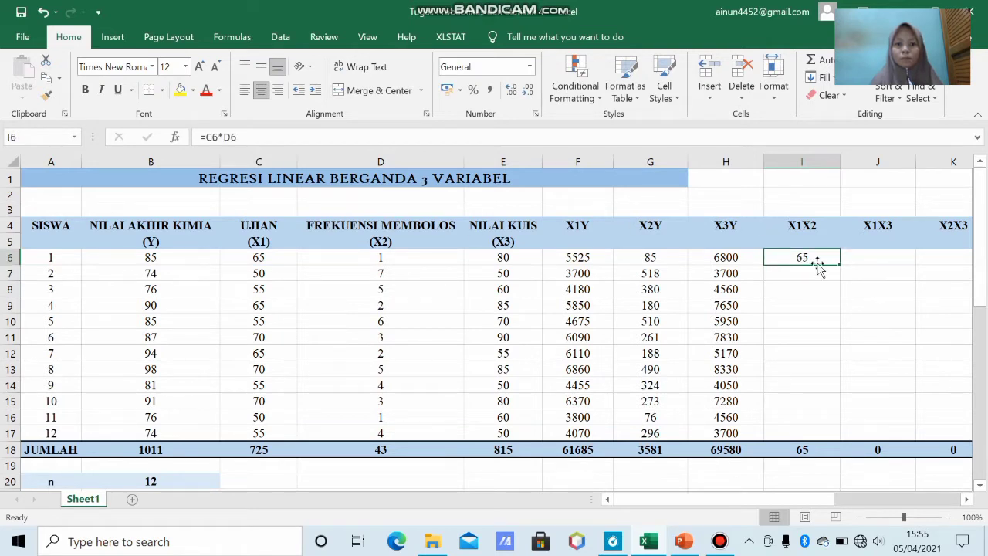
left_click_drag(840, 264, 827, 433)
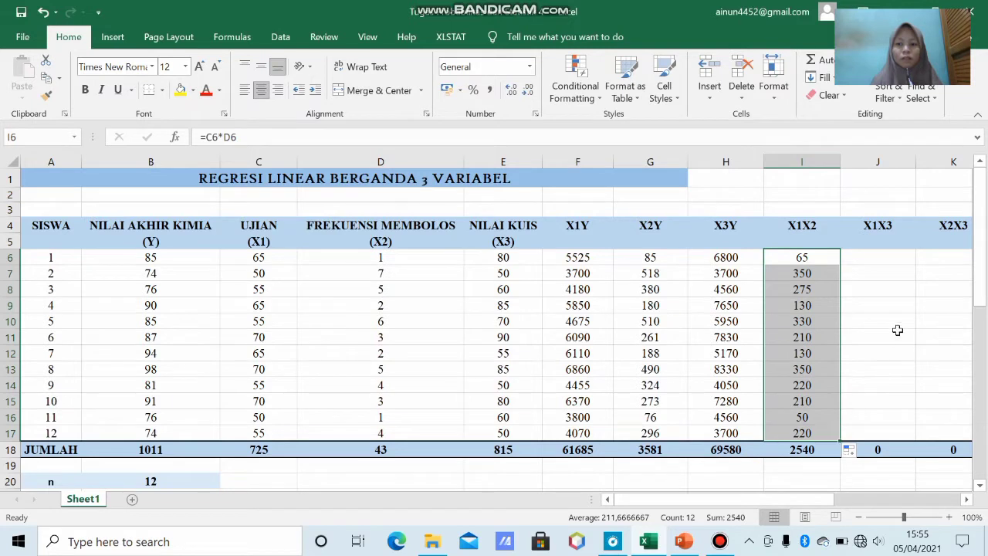
Step: Calculate the X1X3 column with =C6*E6 in J6 and fill the formula down to J17
left_click(872, 259)
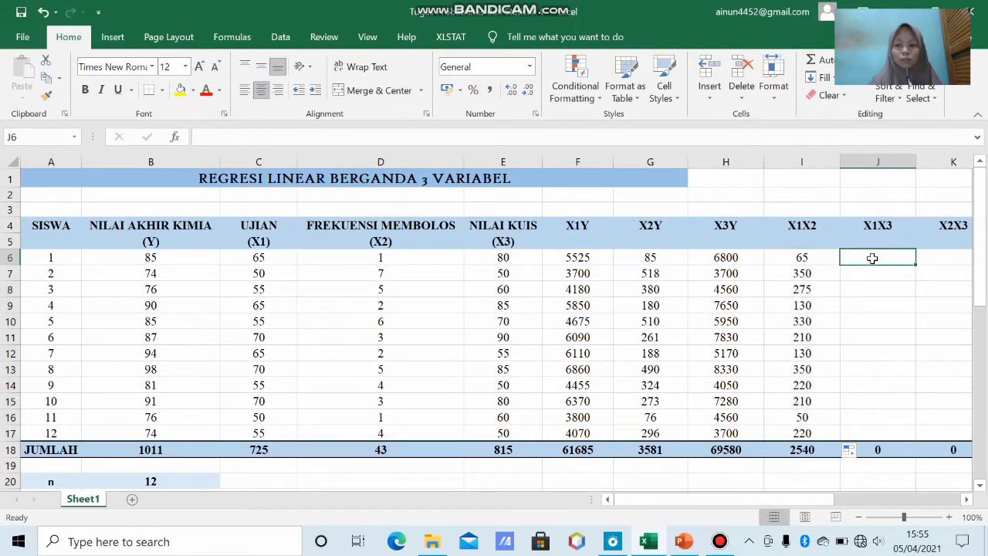
type("=")
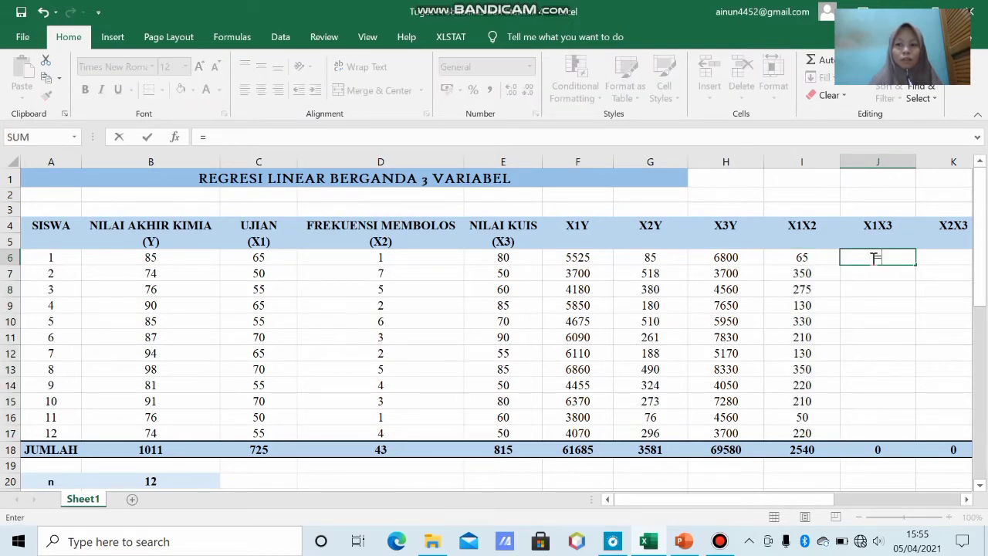
left_click(270, 257)
type("*")
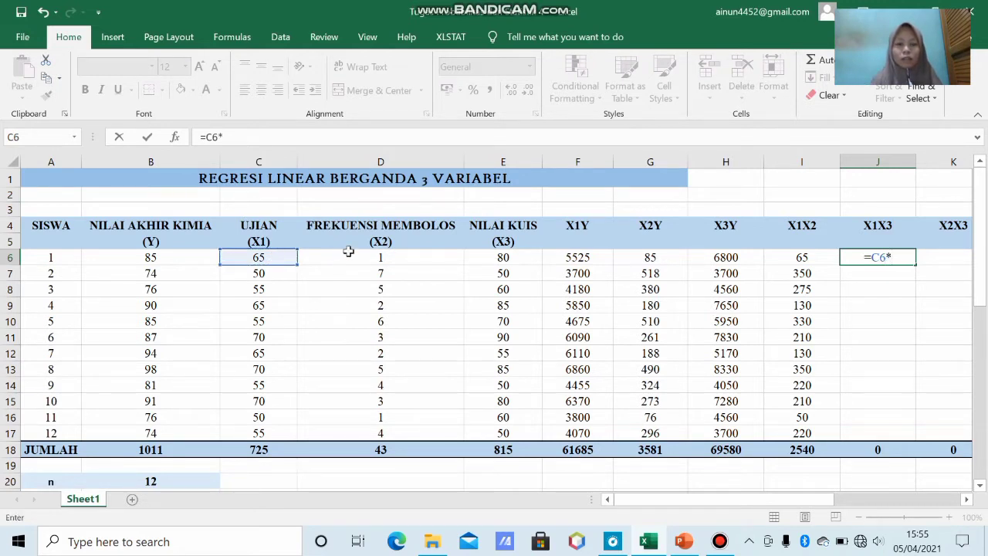
left_click(484, 258)
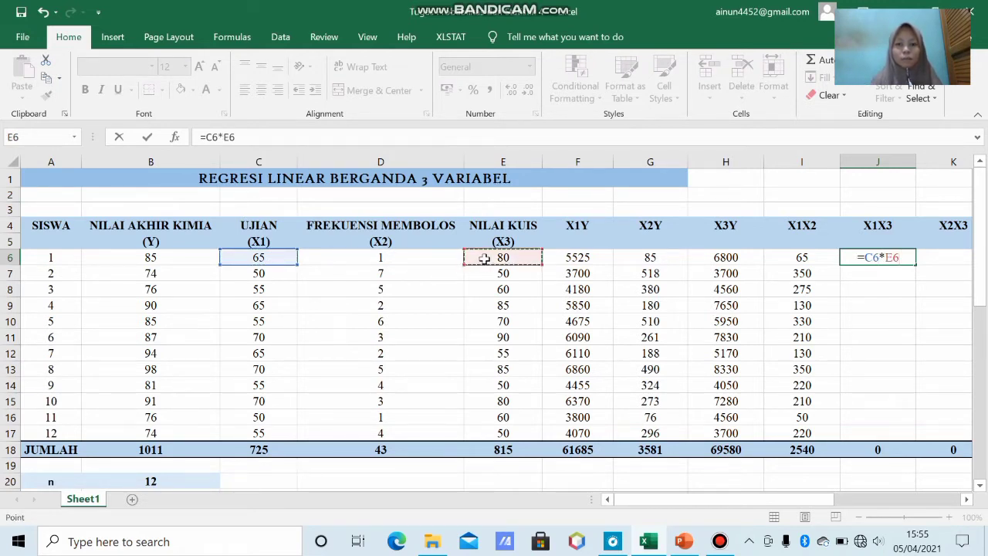
key("Return")
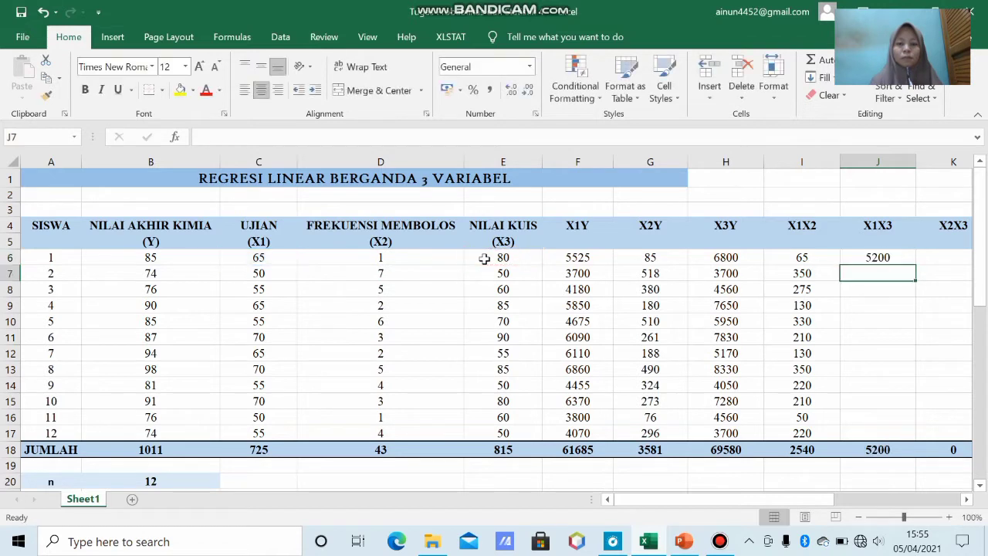
left_click(856, 257)
left_click_drag(913, 264, 903, 435)
Step: Calculate the X2X3 column with =D6*E6 in K6 and fill the formula down to K17
left_click_drag(757, 506, 788, 502)
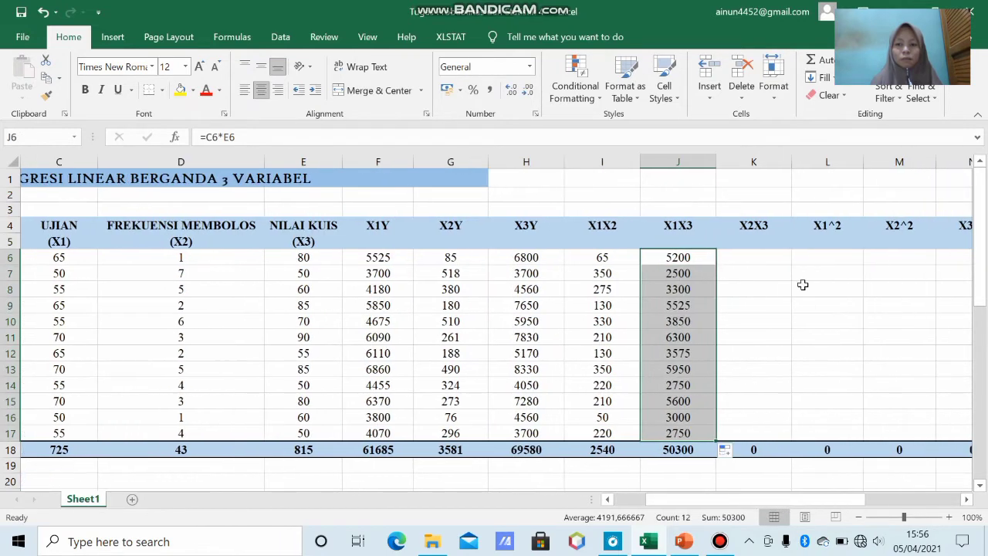
left_click(762, 268)
left_click(756, 257)
type("=")
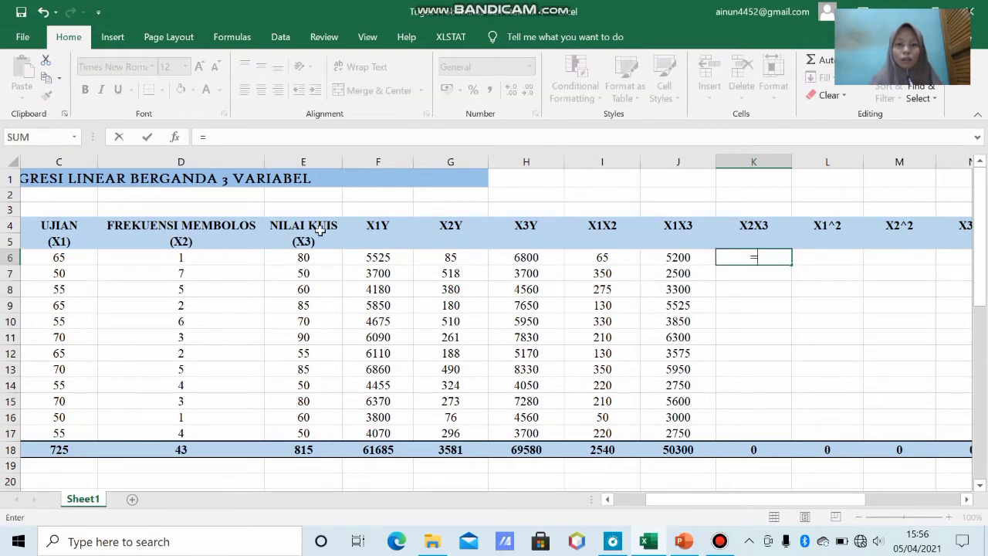
left_click(216, 258)
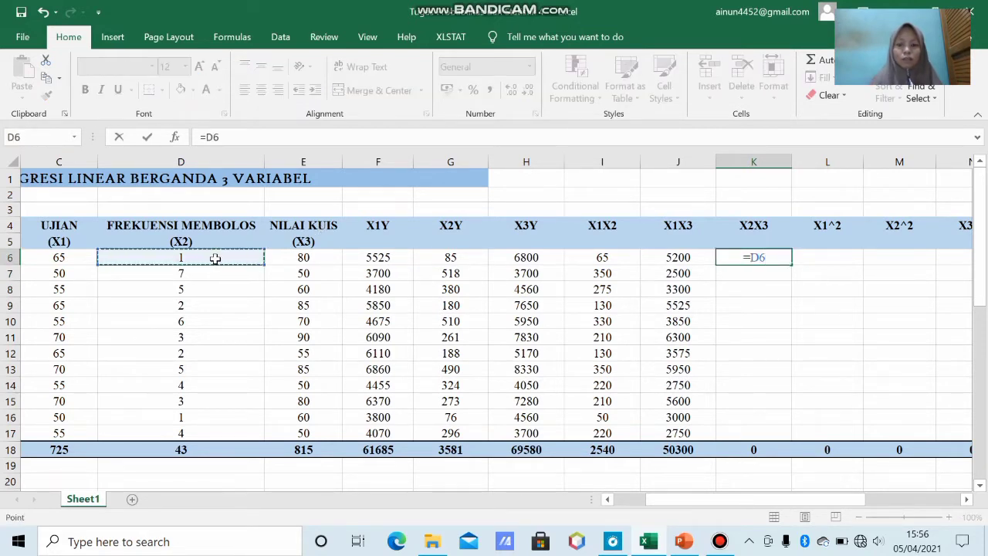
type("*")
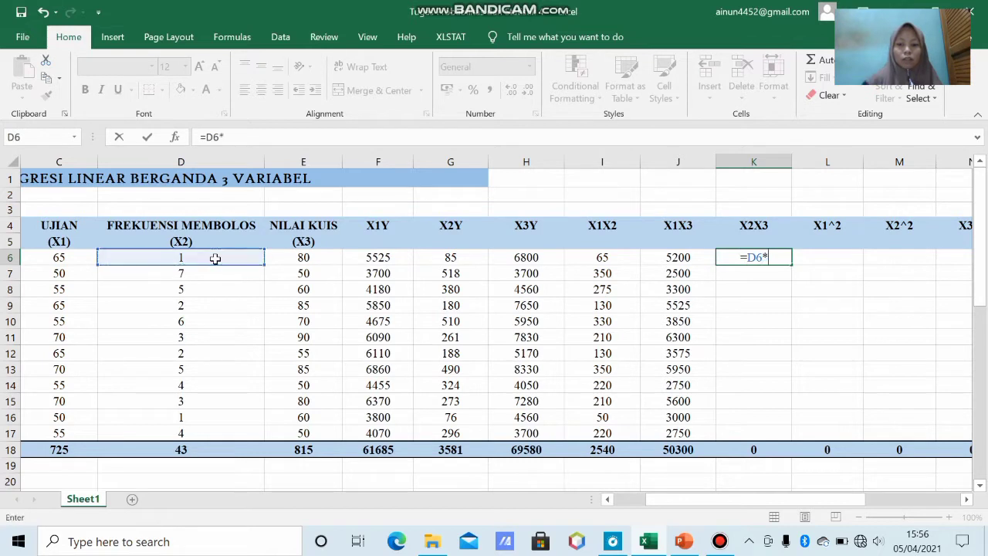
left_click(278, 255)
key("Return")
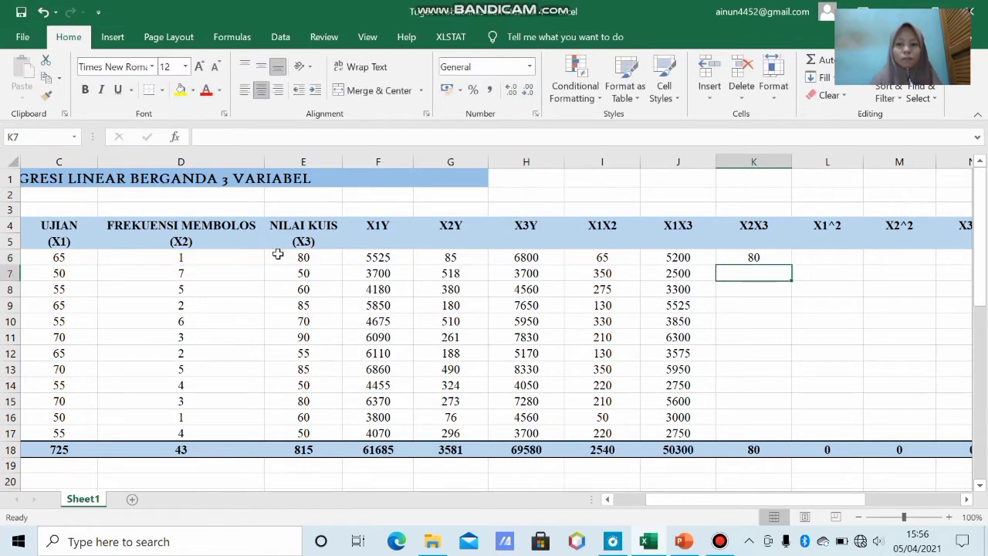
left_click(746, 255)
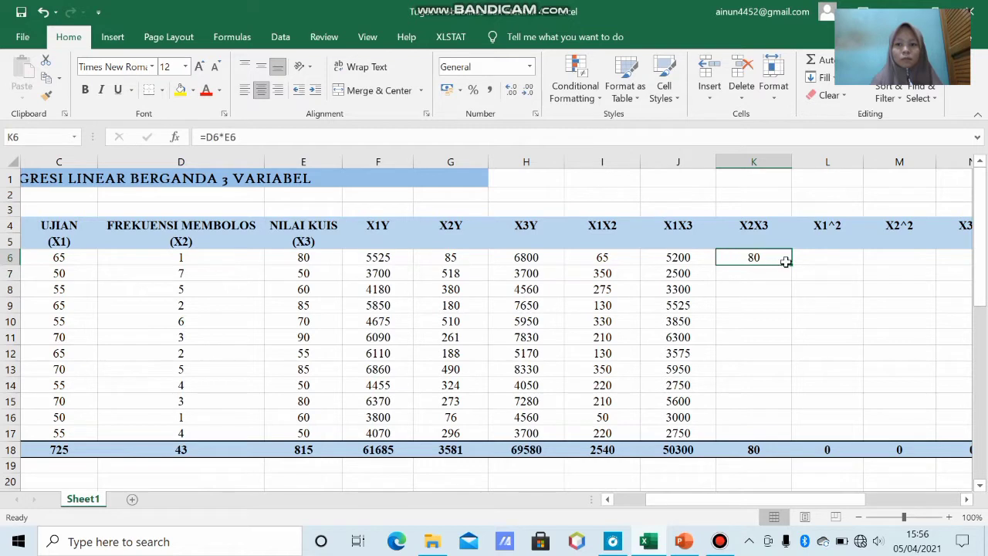
left_click_drag(790, 265, 786, 436)
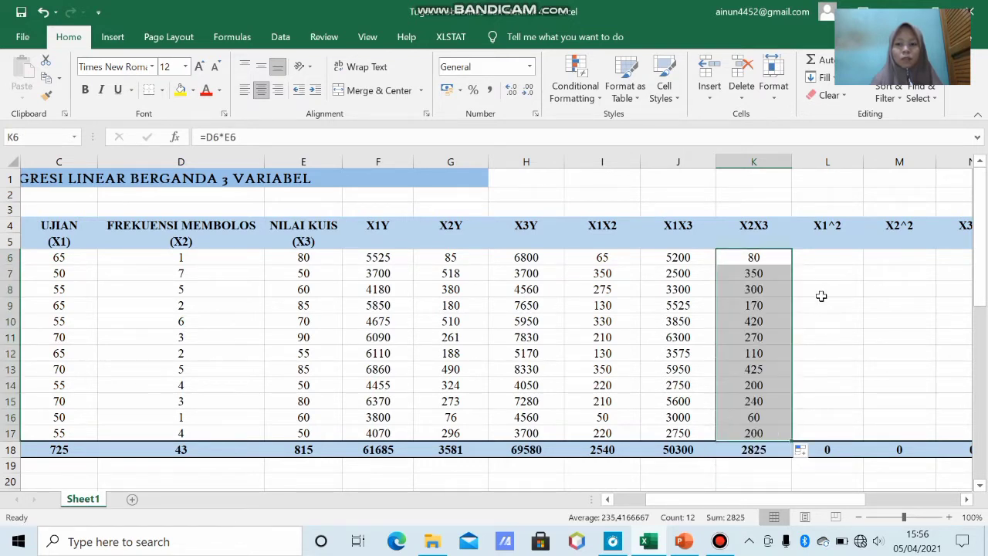
Step: Calculate the X1^2 column with =C6^2 in L6 and fill the formula down to L17, closing the stray browser window
left_click(813, 254)
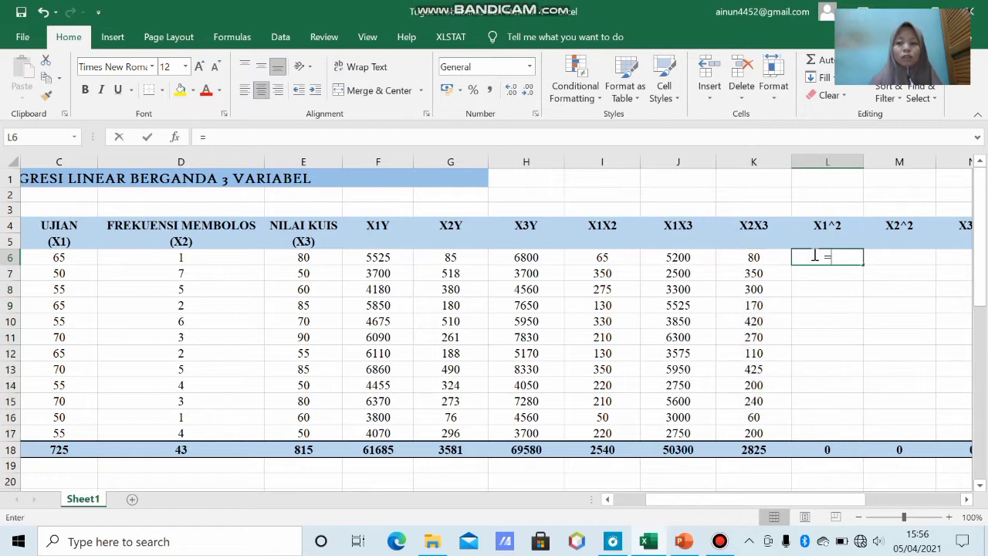
type("=")
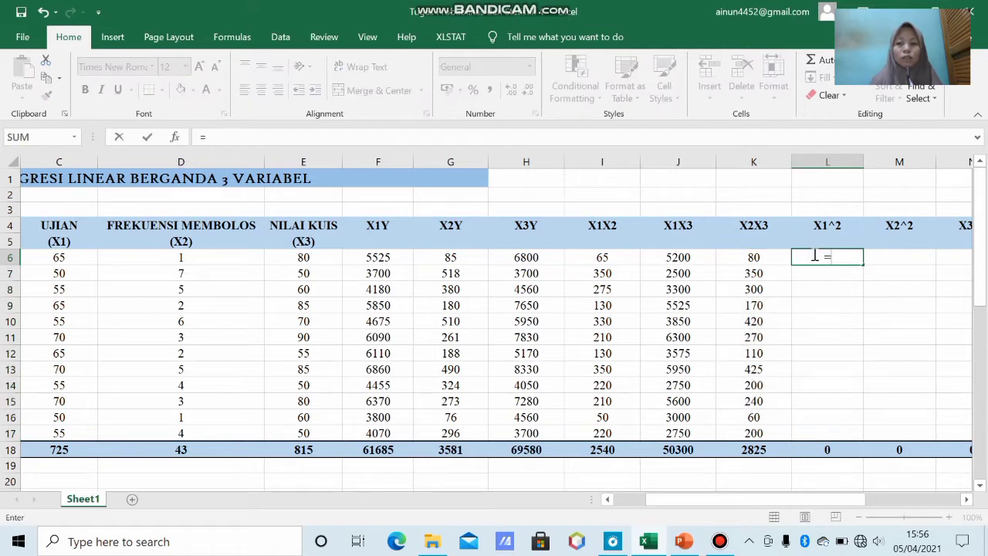
left_click(65, 261)
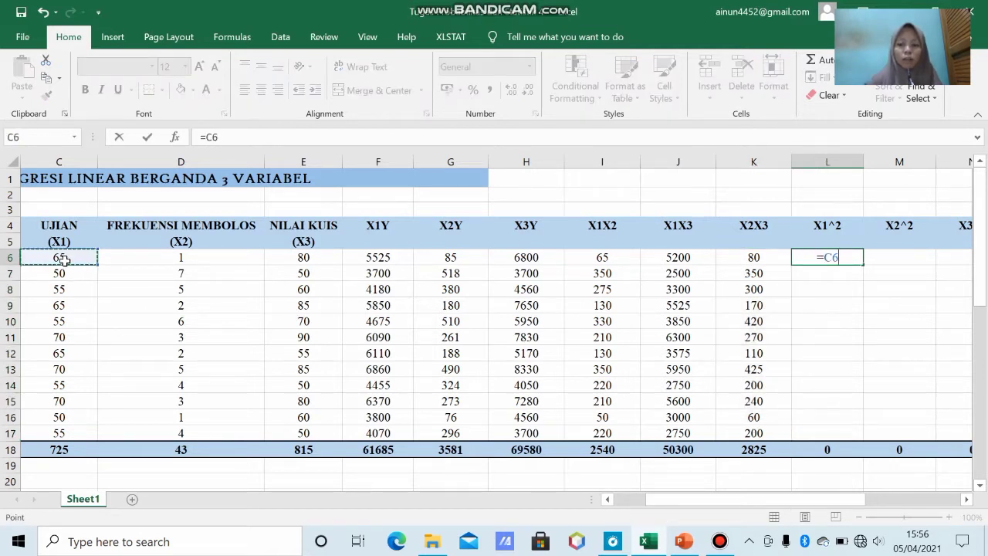
type("^2")
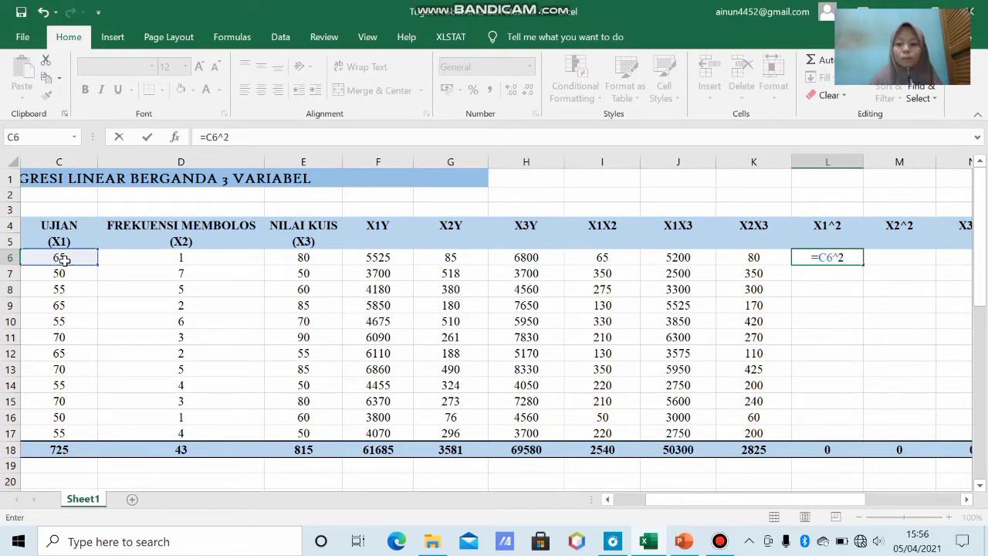
key("Return")
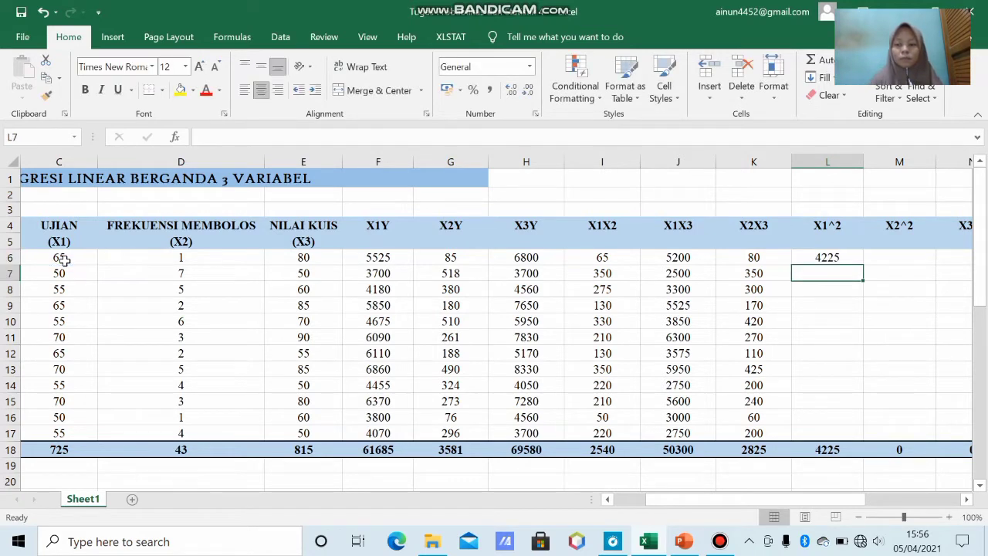
left_click(812, 257)
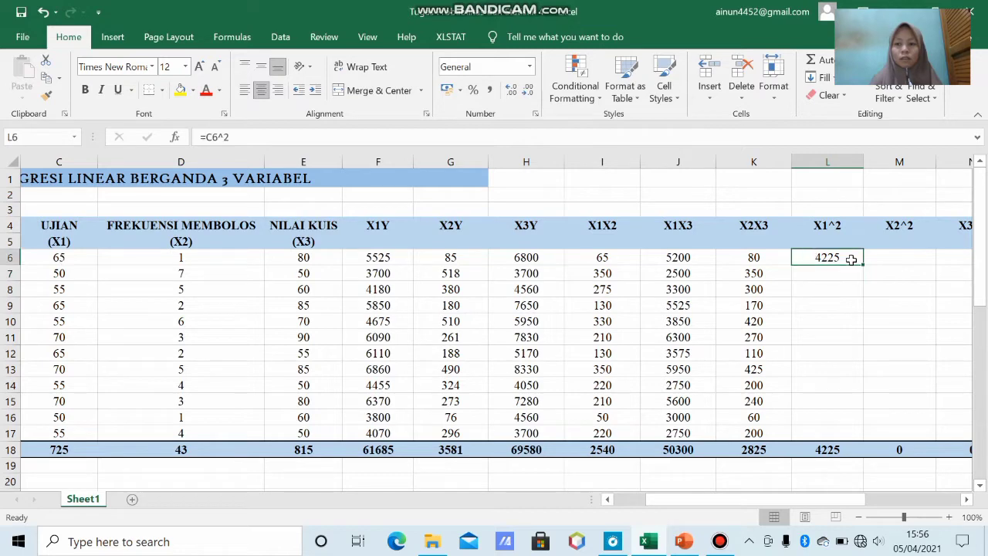
left_click_drag(861, 265, 851, 430)
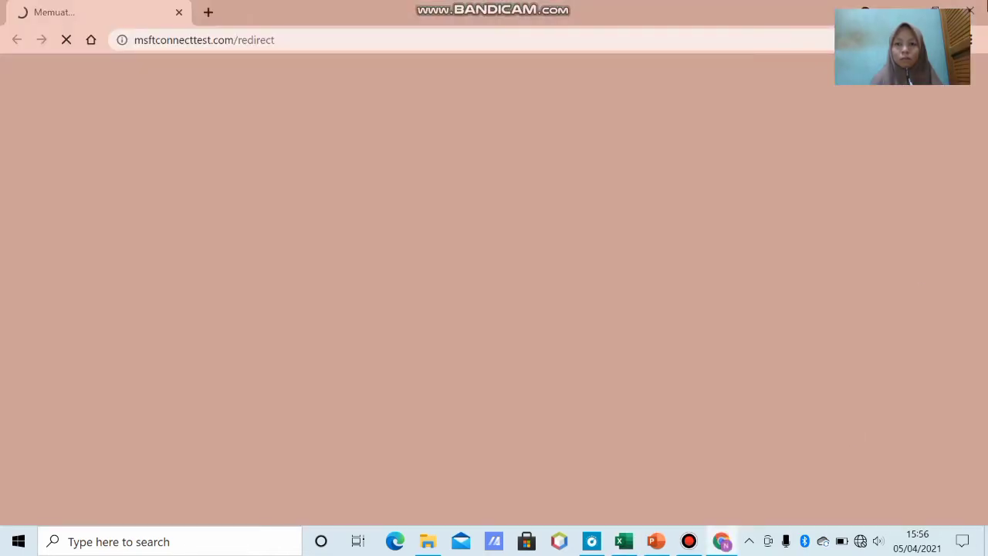
left_click(983, 4)
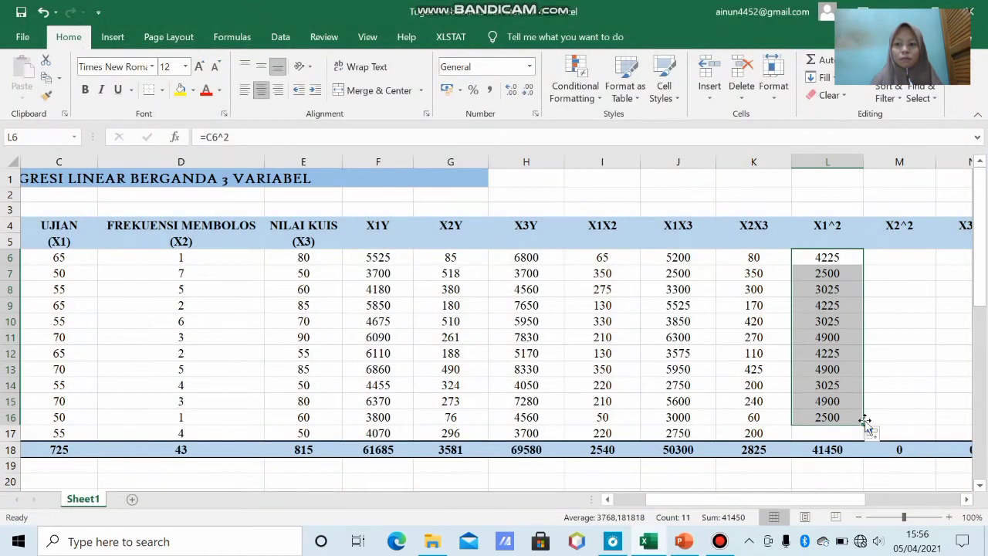
left_click_drag(862, 423, 858, 437)
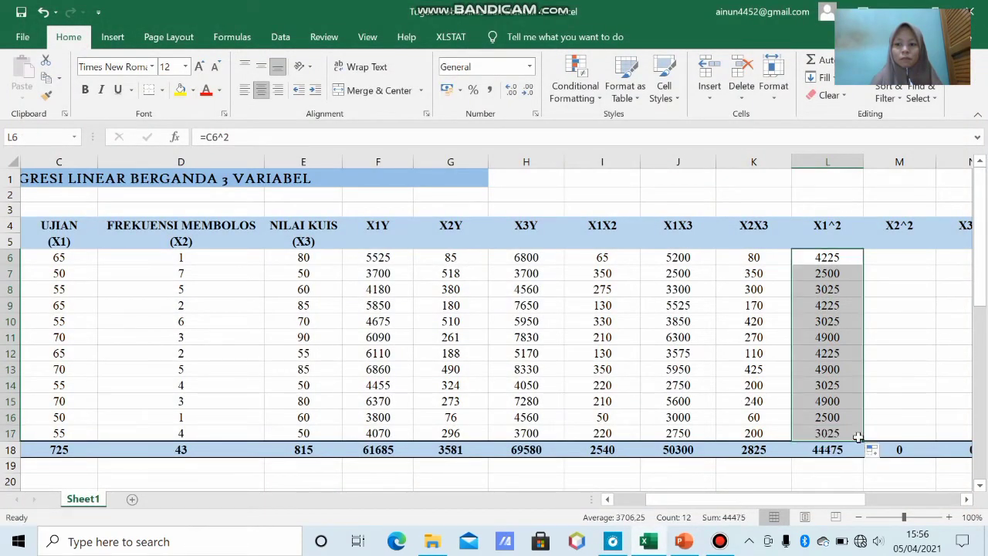
Step: Calculate the X2^2 column with =D6^2 in M6 and fill the formula down to M17
left_click(902, 256)
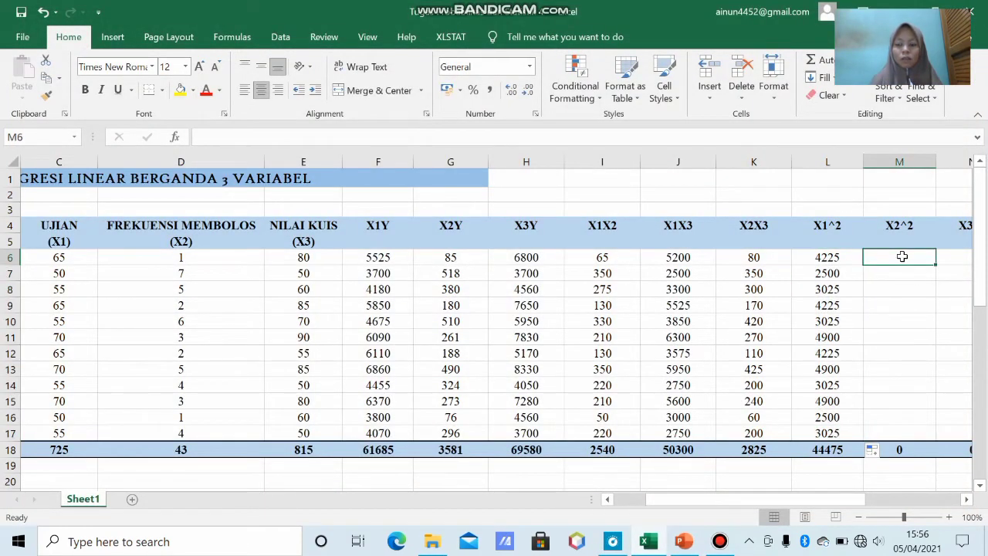
type("=")
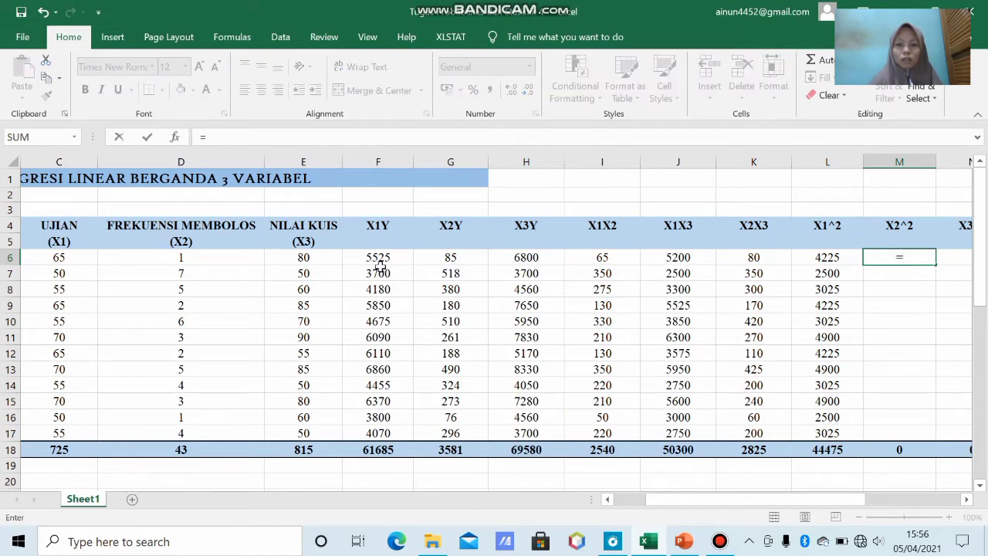
left_click(243, 259)
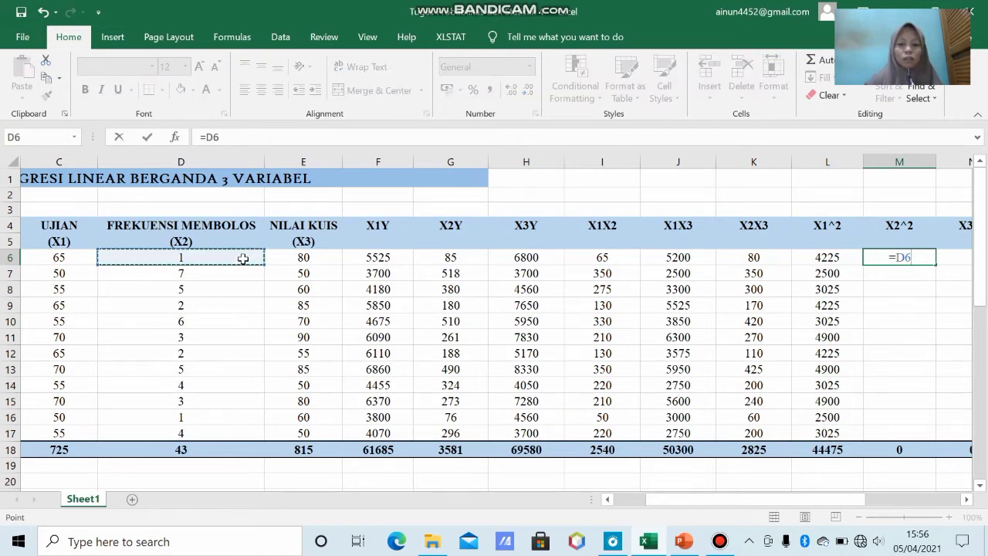
type("^2")
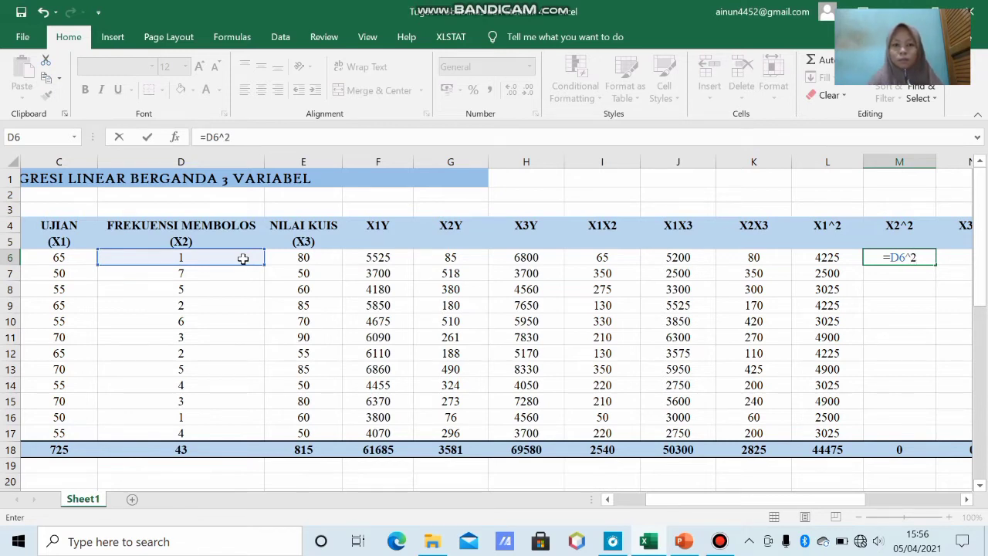
key("Return")
left_click(907, 259)
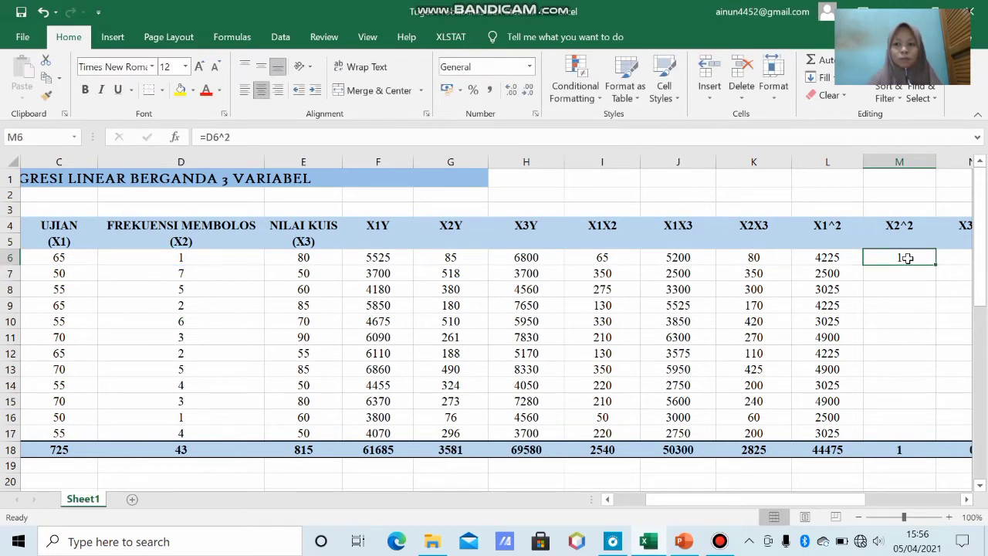
left_click_drag(934, 265, 918, 435)
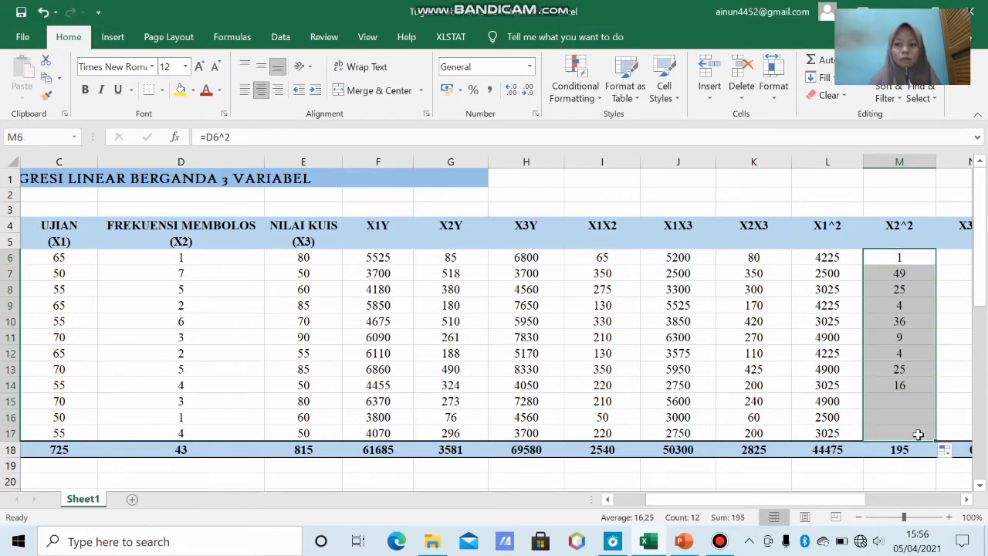
Step: Calculate the X3^2 column with =E6^2 in N6 and fill the formula down to N17
left_click_drag(849, 500, 865, 499)
left_click(871, 260)
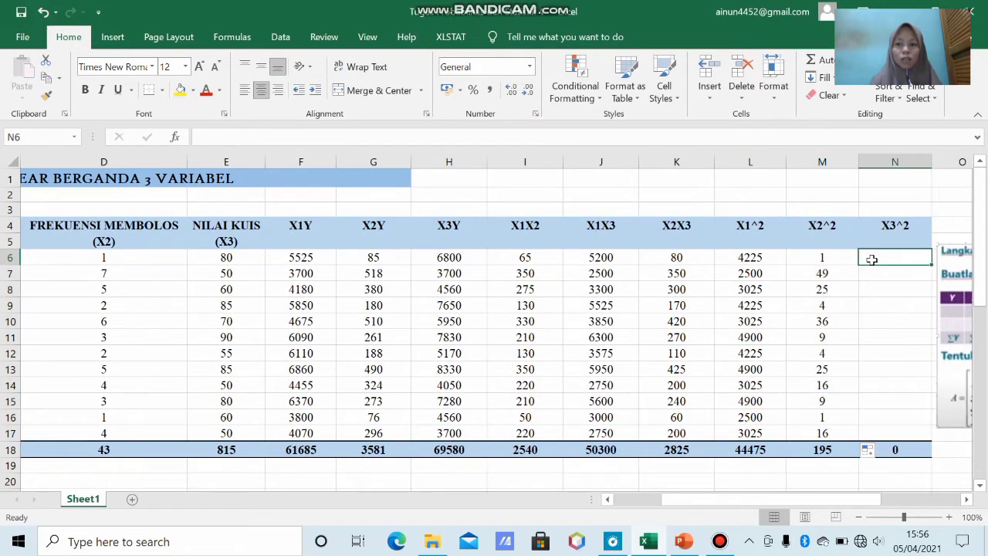
type("=")
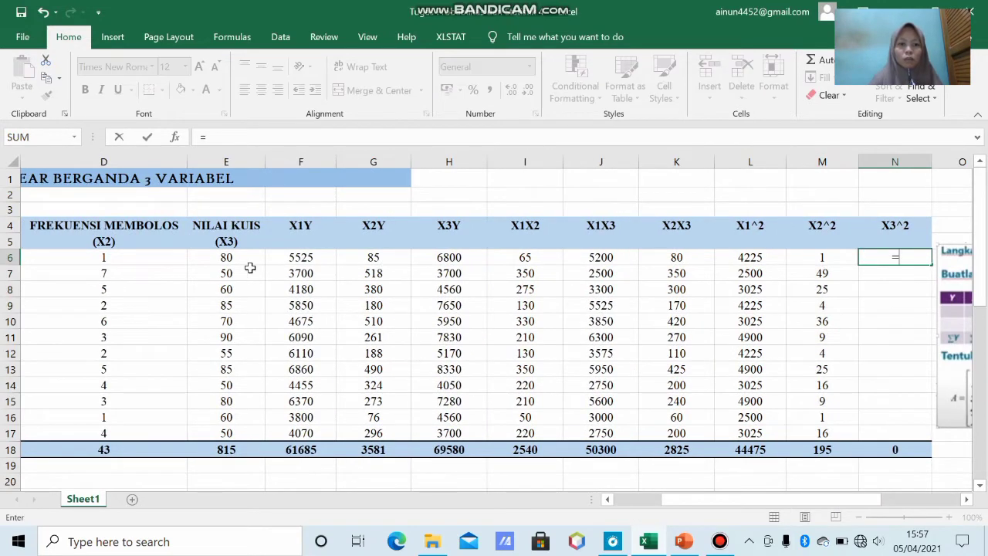
left_click(226, 259)
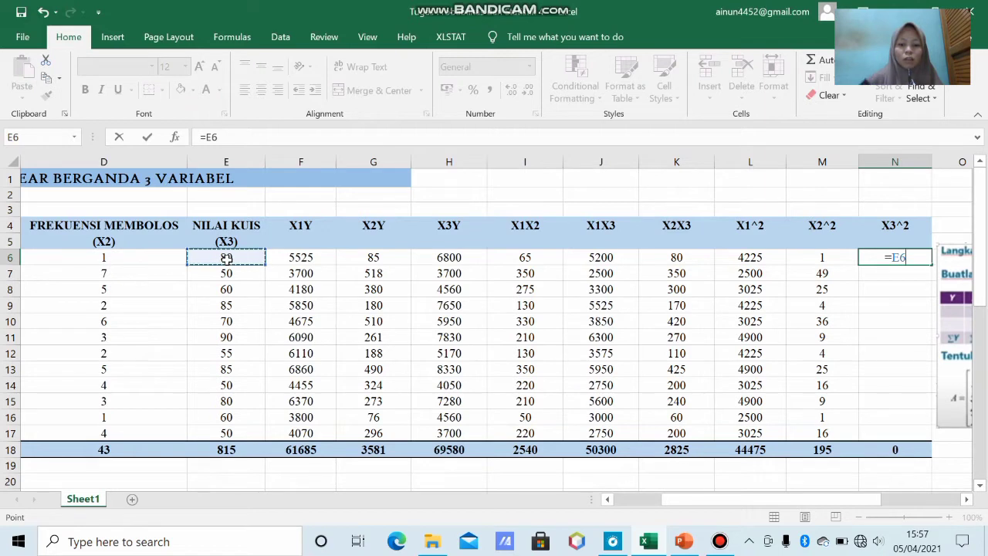
type("^2")
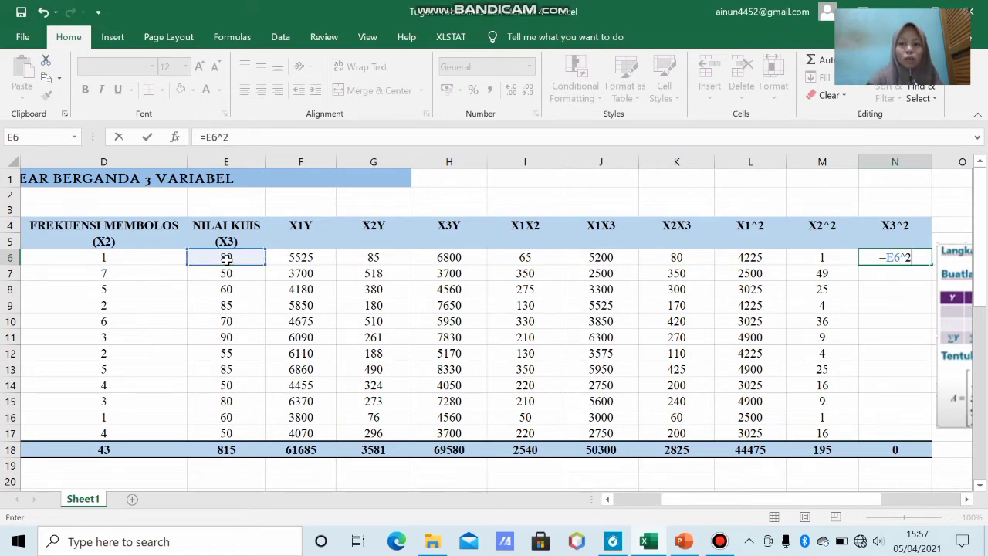
key("Return")
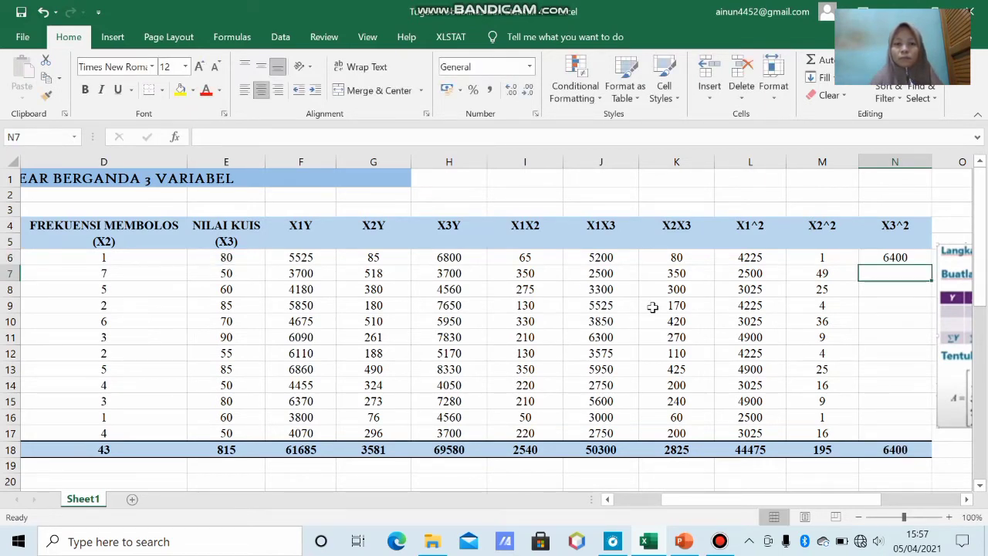
left_click(910, 260)
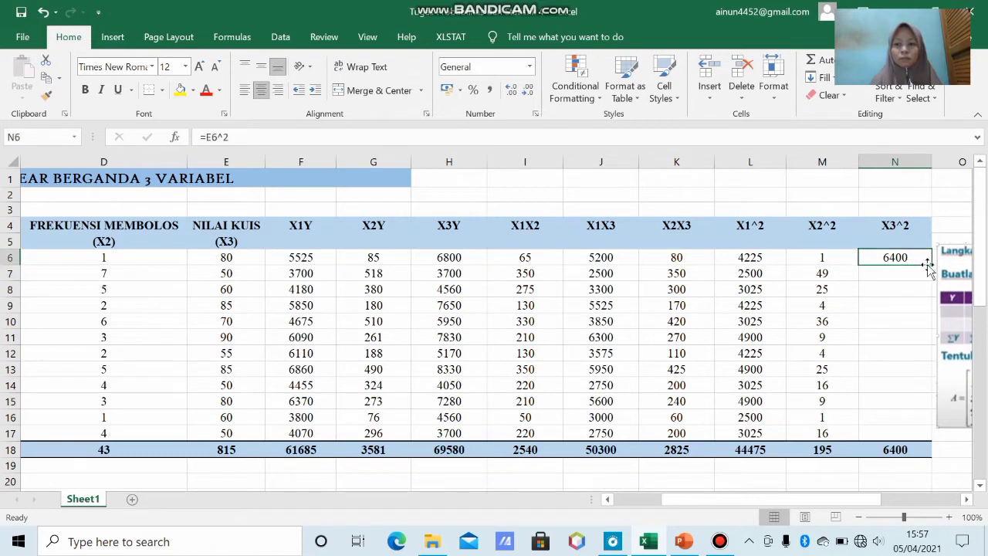
left_click_drag(930, 265, 918, 433)
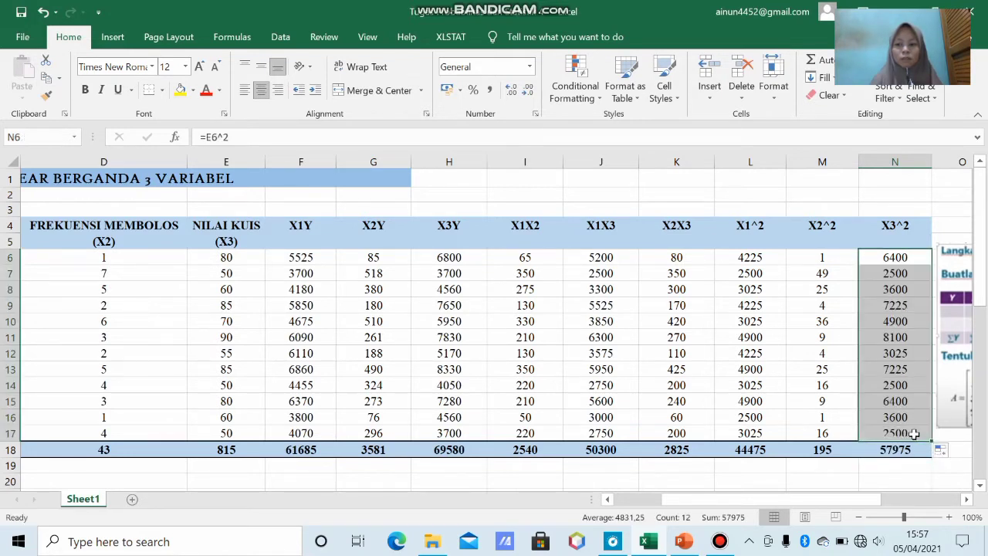
left_click(797, 483)
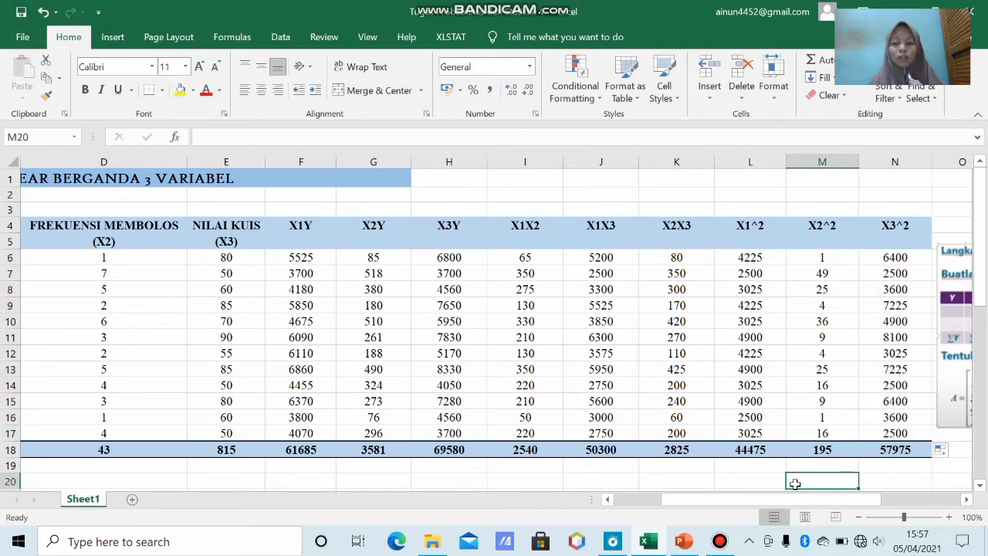
Step: Move the picture with the regression steps and matrix formulas over columns E to I, just above the JUMLAH row
left_click_drag(760, 504, 709, 502)
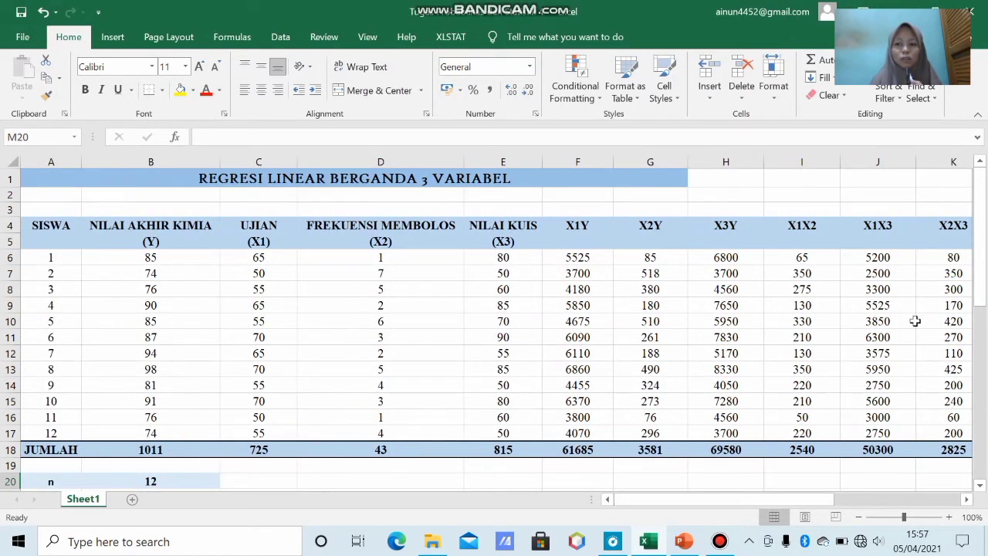
left_click_drag(981, 287, 984, 378)
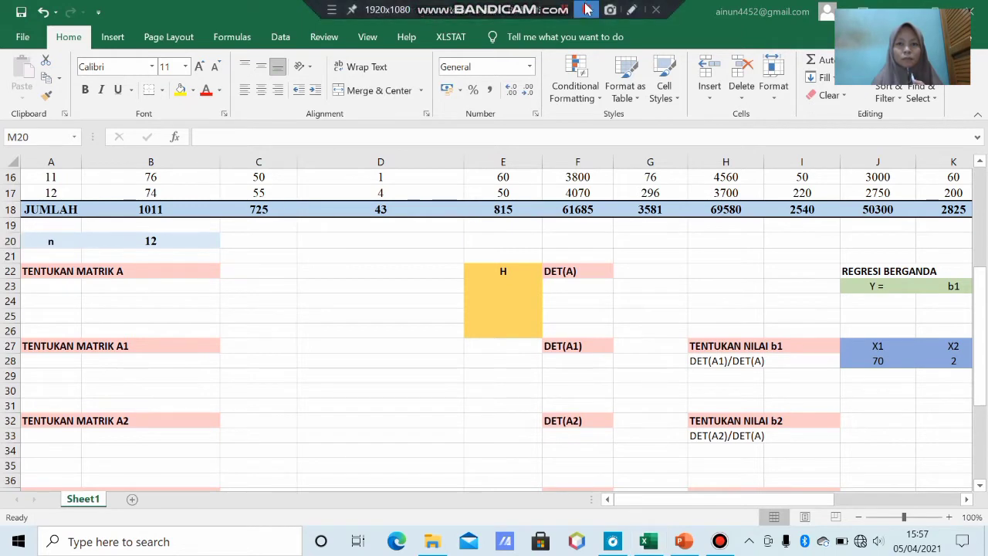
left_click(588, 10)
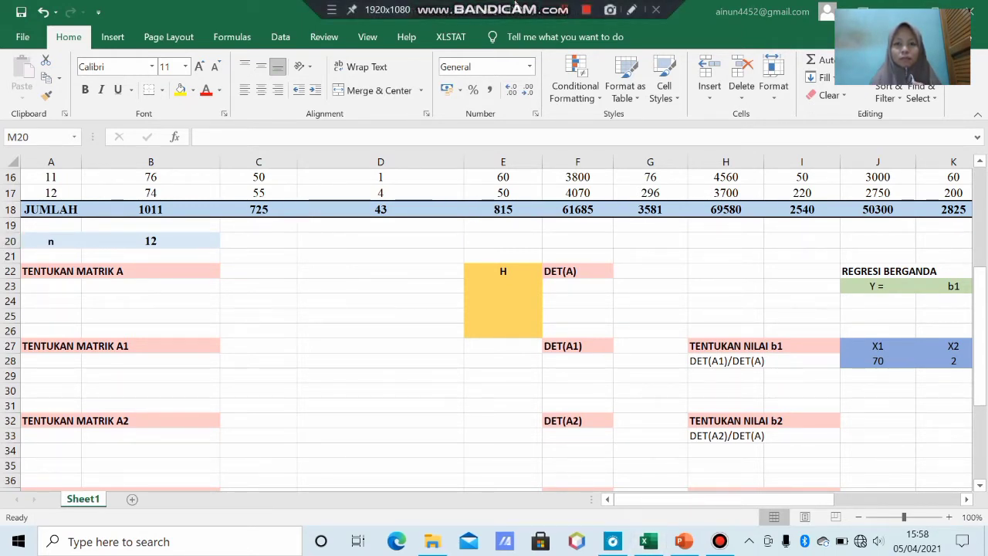
left_click_drag(690, 500, 772, 506)
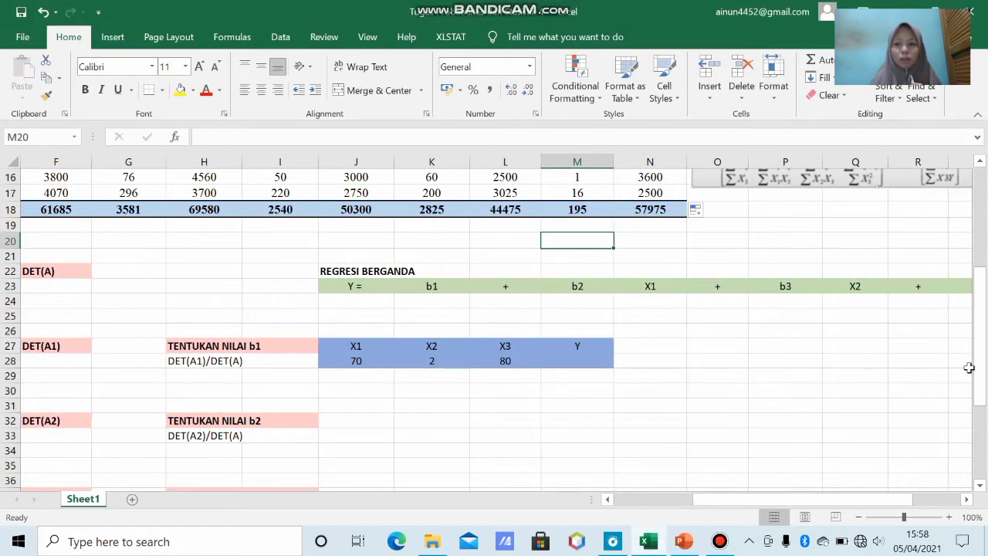
left_click_drag(985, 367, 960, 324)
left_click(785, 233)
left_click_drag(785, 233, 181, 235)
left_click_drag(770, 500, 648, 279)
left_click_drag(656, 243, 526, 243)
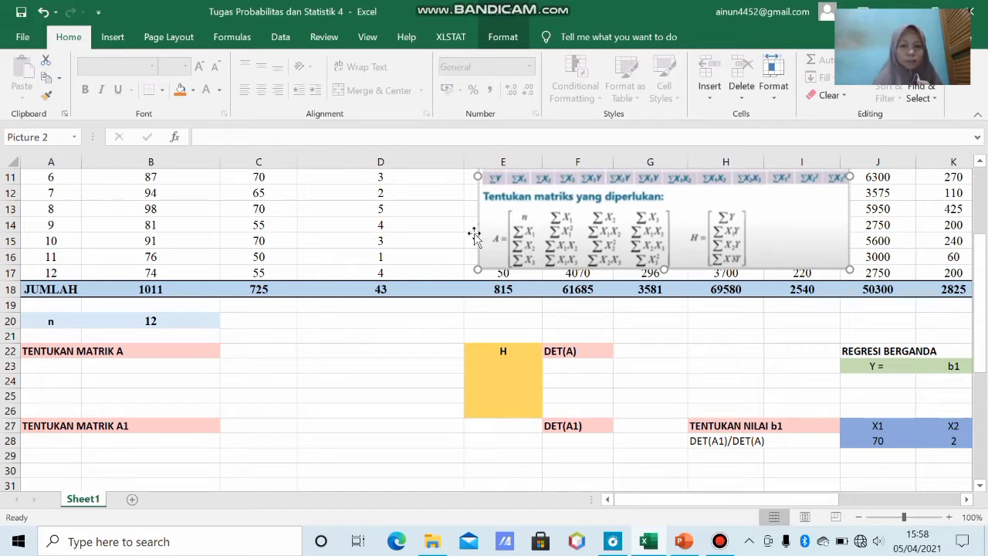
Step: Start the first column of matrix A with 12 in A23 and the X1 total, =C18, in A24
left_click(47, 365)
type("12")
key("Return")
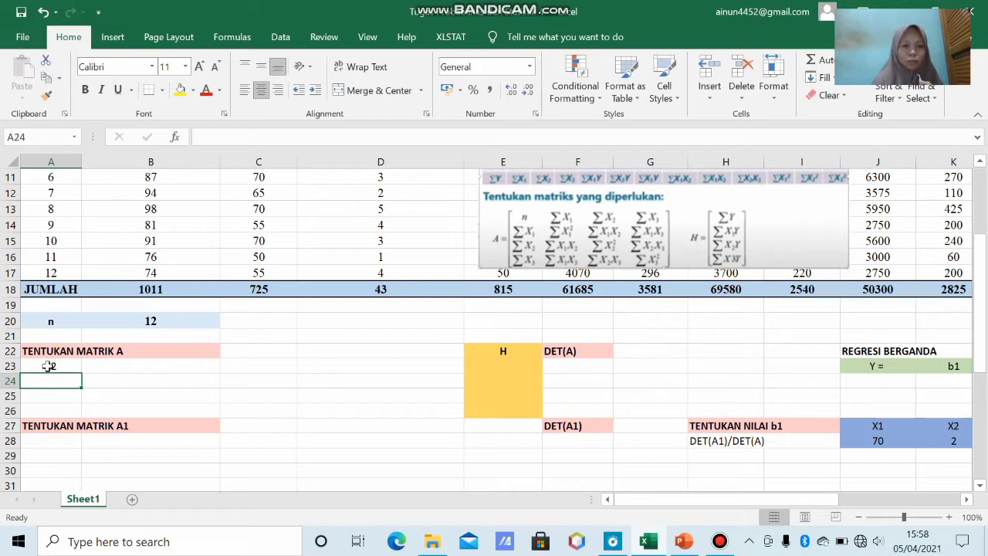
type("=")
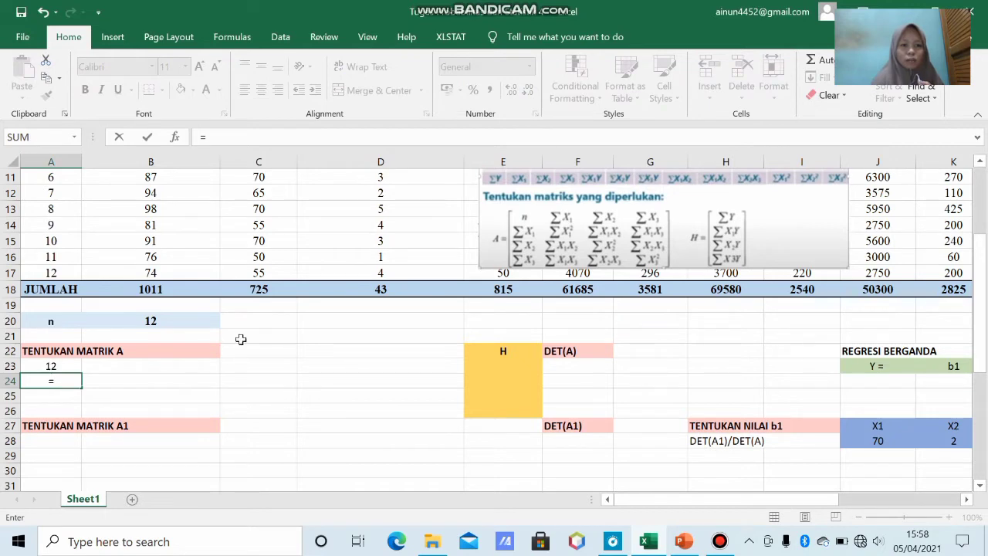
left_click_drag(980, 328, 970, 284)
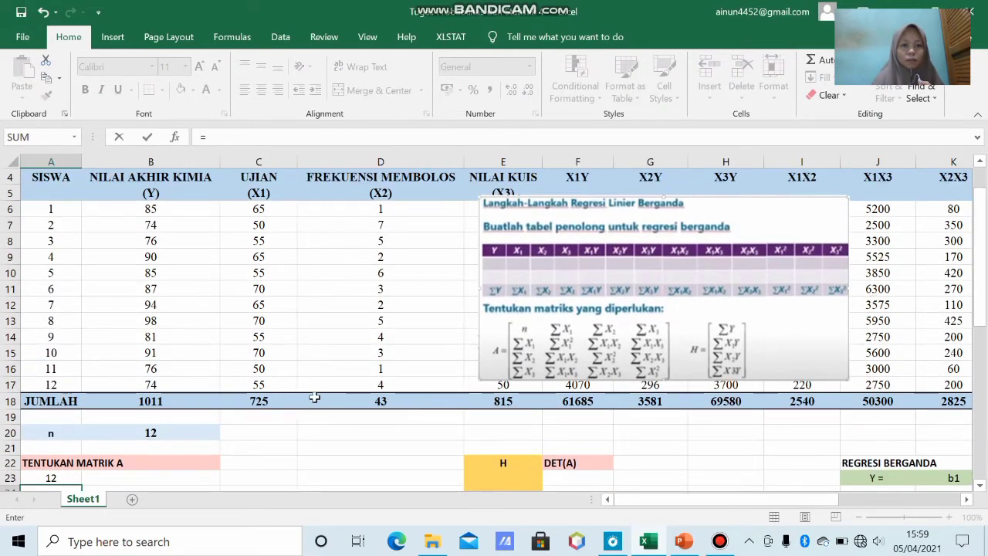
left_click(271, 402)
key("Return")
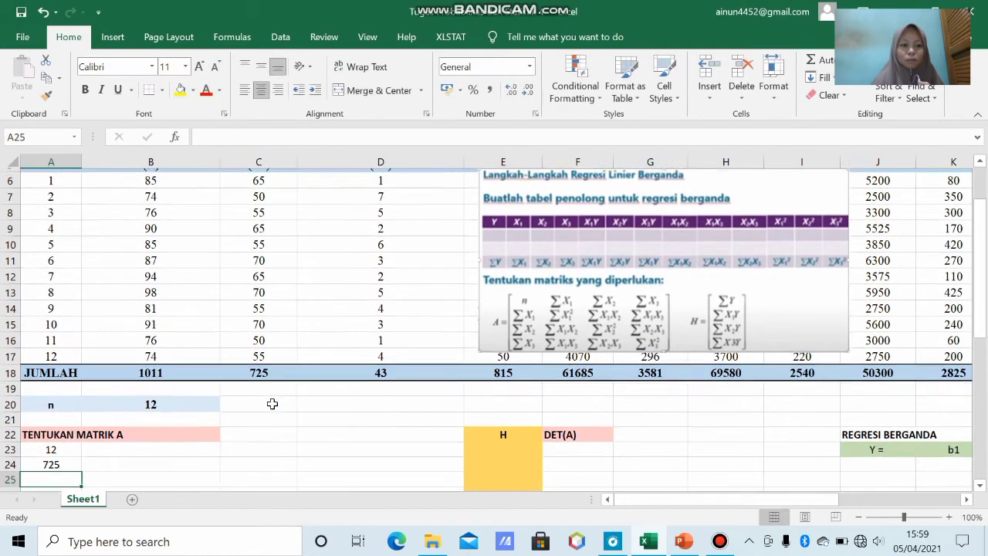
Step: Complete matrix A's first column with the X2 total, =D18, in A25 and the X3 total, =E18, in A26
type("=")
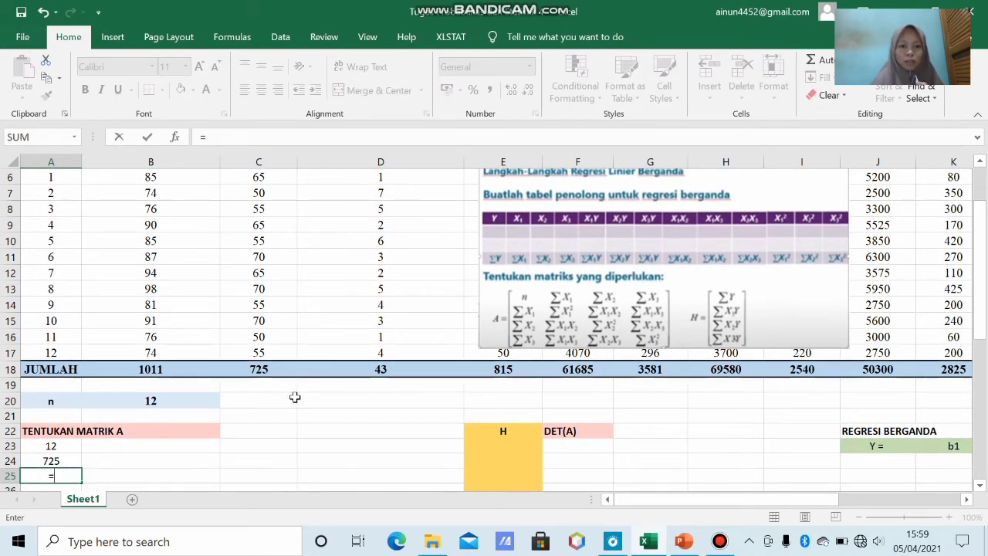
left_click(348, 371)
key("Return")
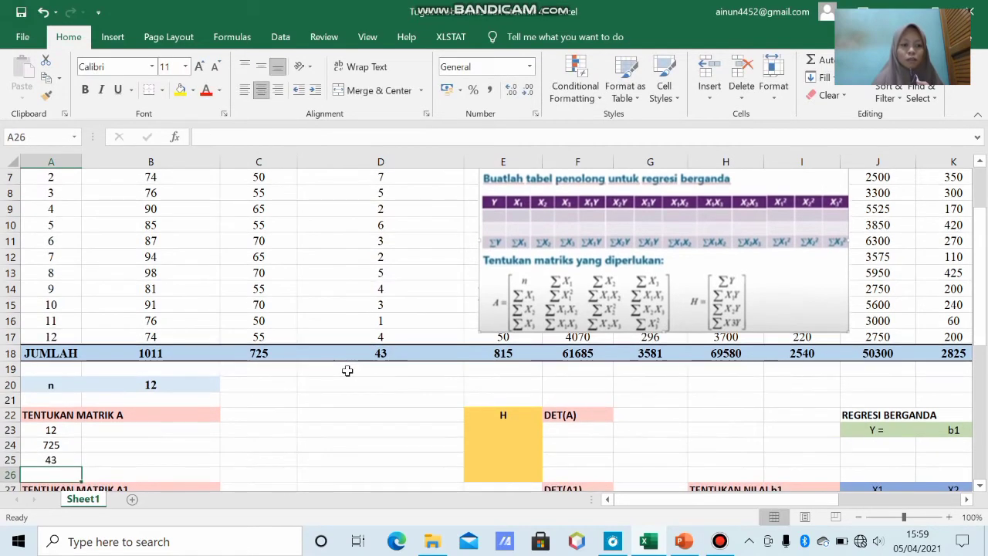
type("=")
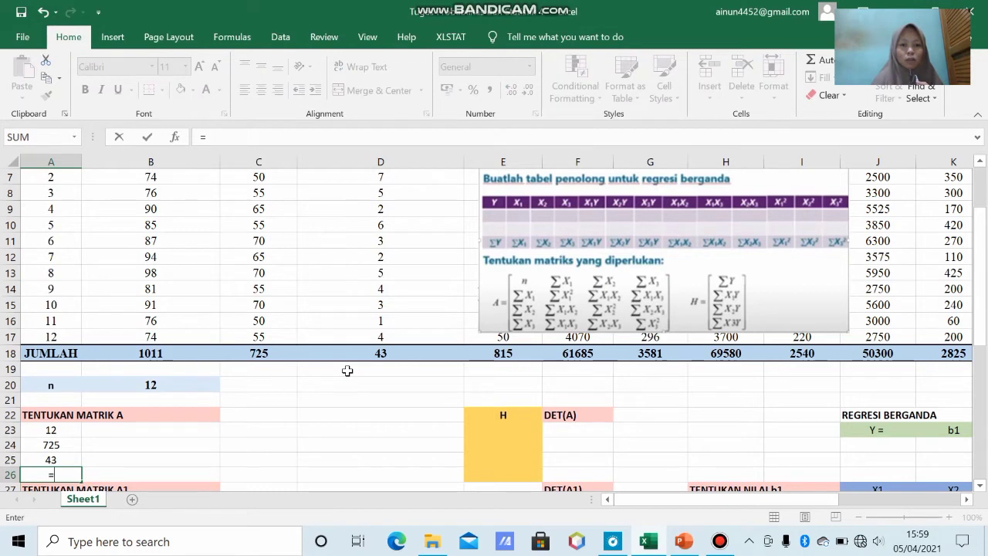
left_click(492, 352)
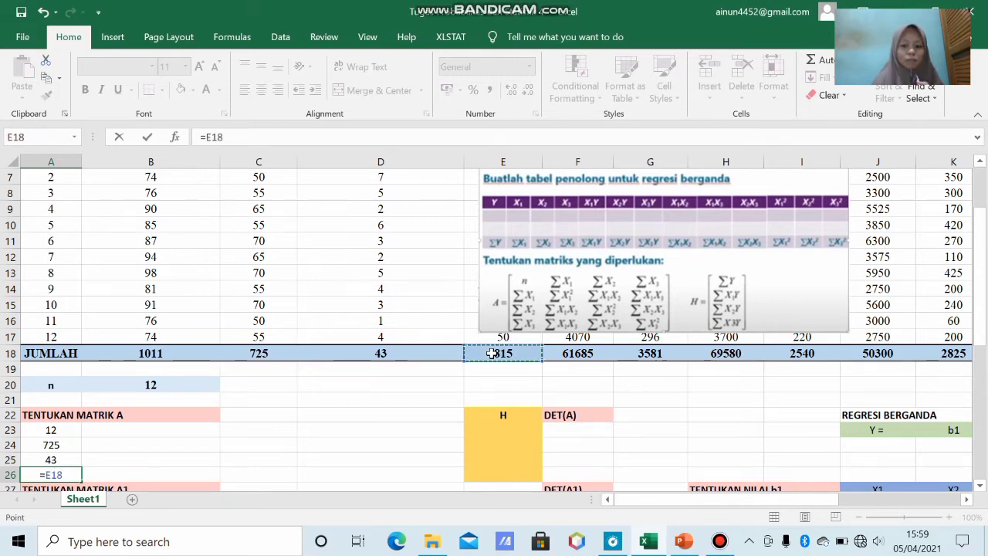
key("Return")
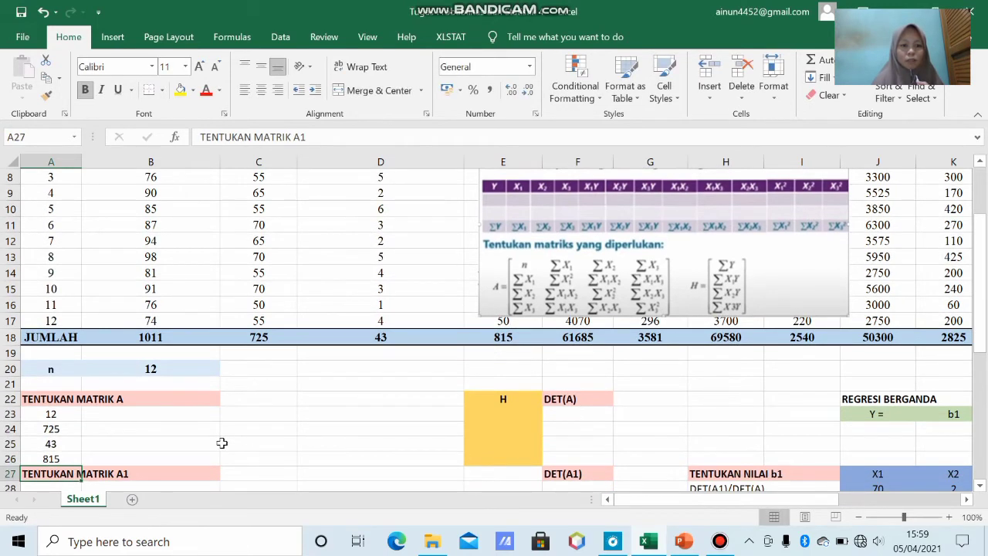
Step: Start matrix A's second column with the X1 total, =C18, in B23 and the X1^2 total, =L18, in B24
left_click(183, 418)
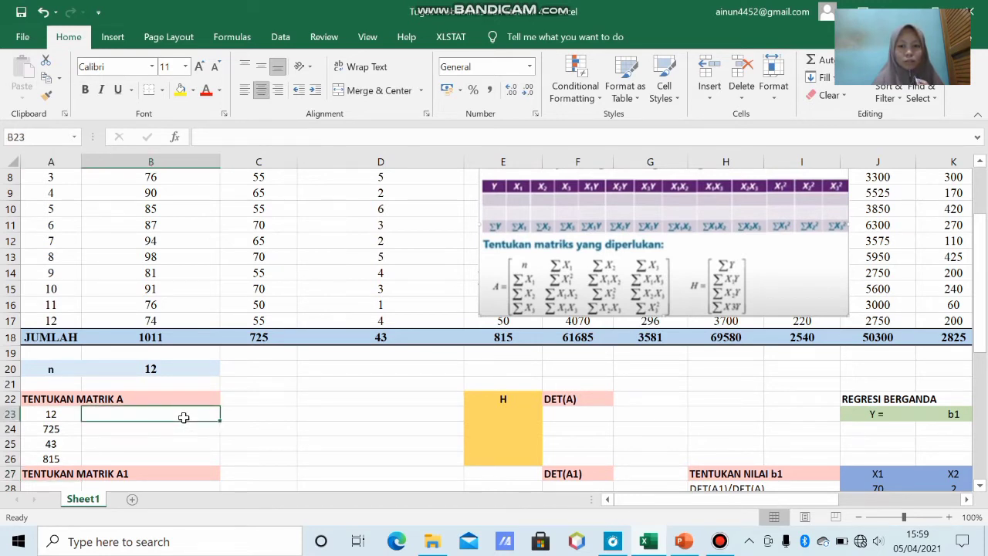
type("=")
left_click(244, 337)
key("Return")
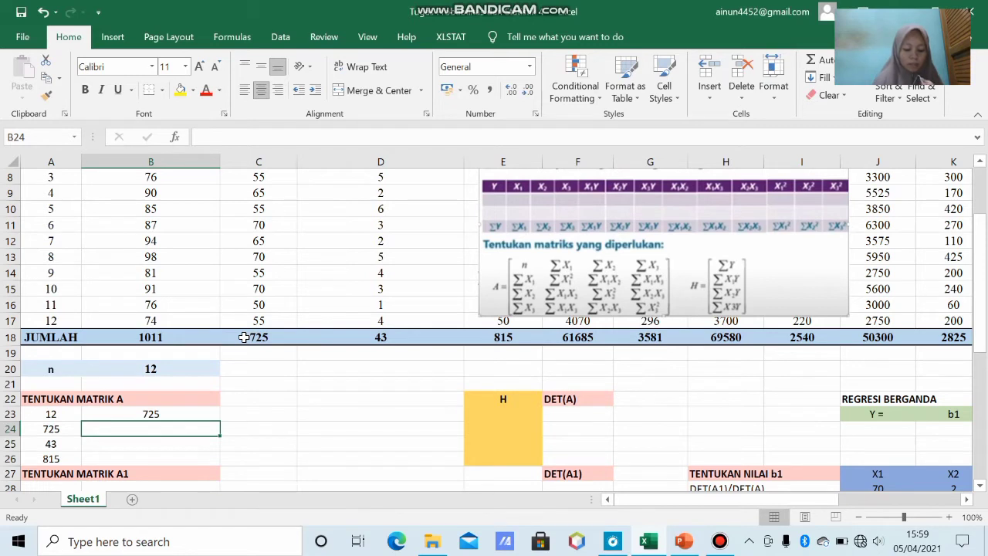
type("=")
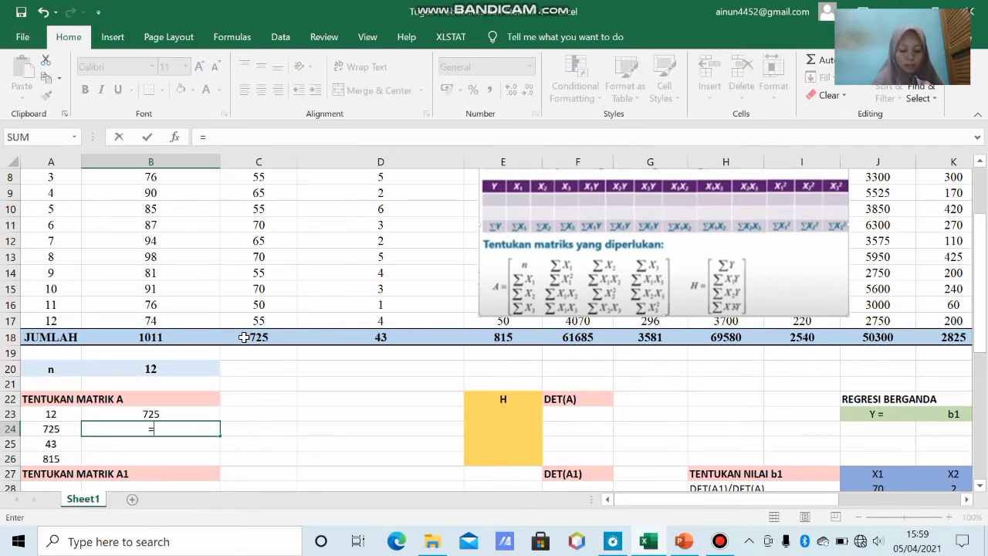
left_click_drag(714, 504, 748, 505)
left_click_drag(985, 332, 984, 302)
left_click(831, 403)
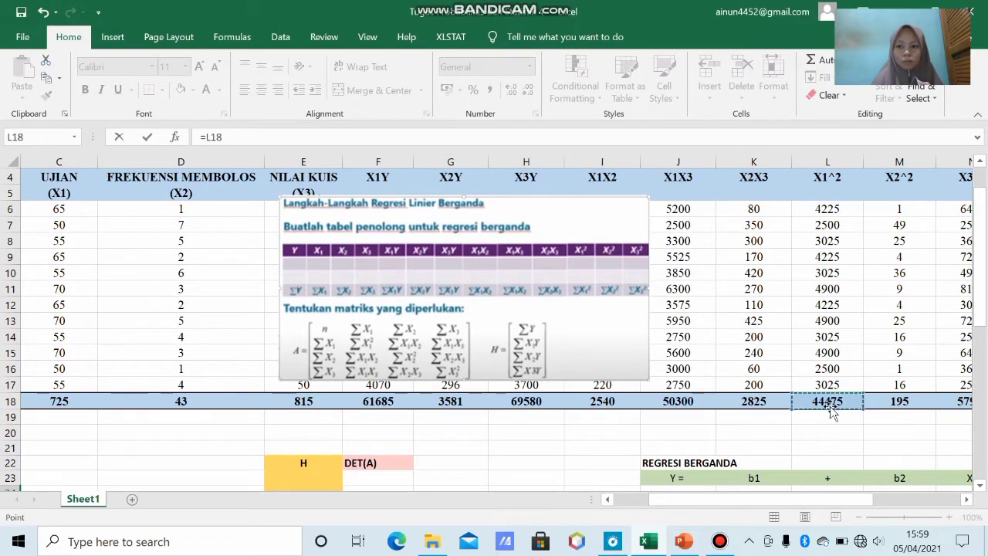
left_click_drag(764, 499, 702, 507)
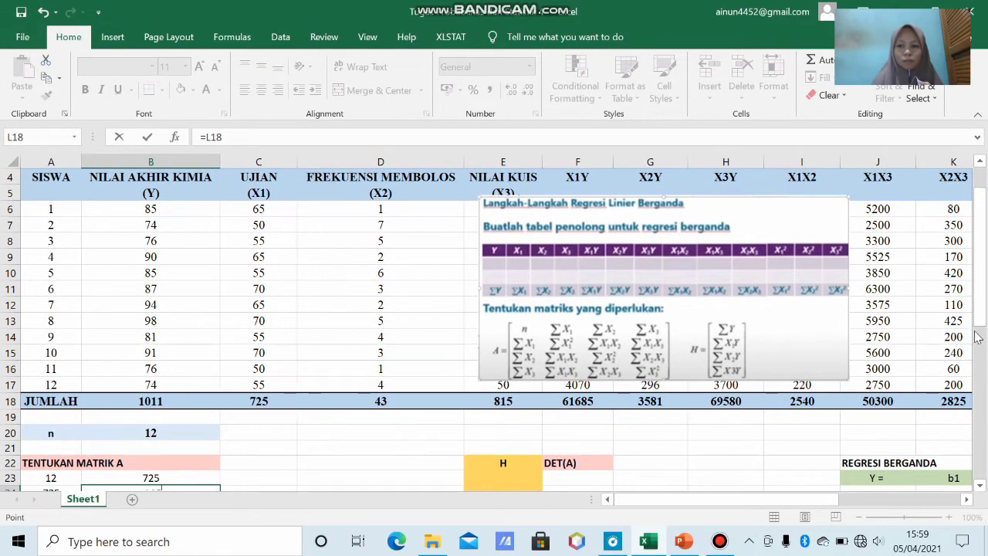
left_click_drag(983, 310, 981, 340)
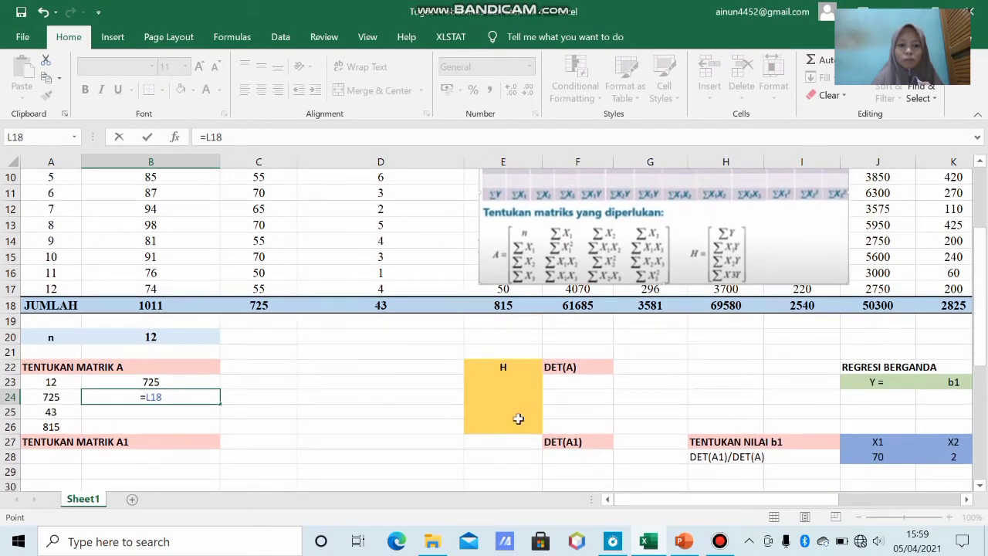
key("Return")
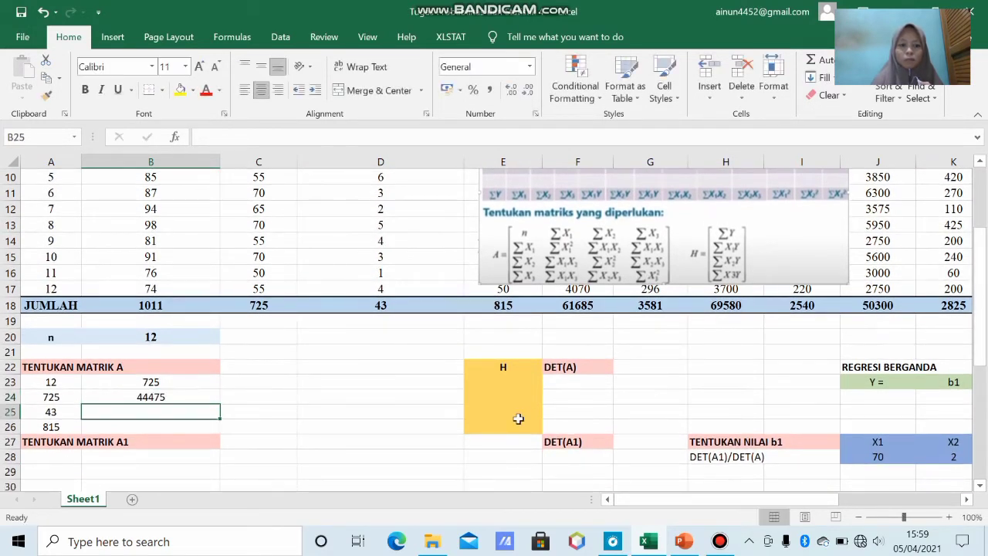
Step: Complete matrix A's second column with the X1X2 total, =I18, in B25 and the X1X3 total, =J18, in B26
left_click(859, 517)
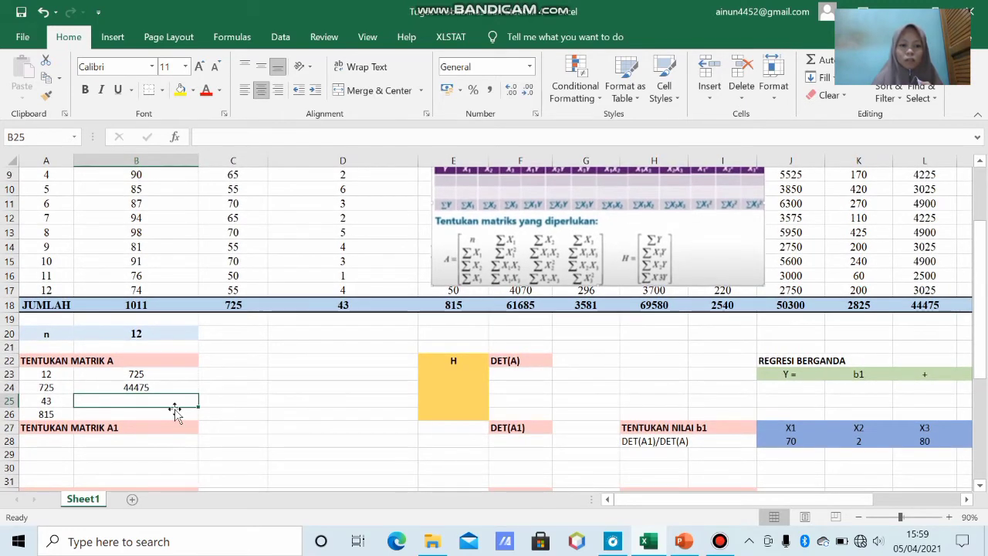
type("=")
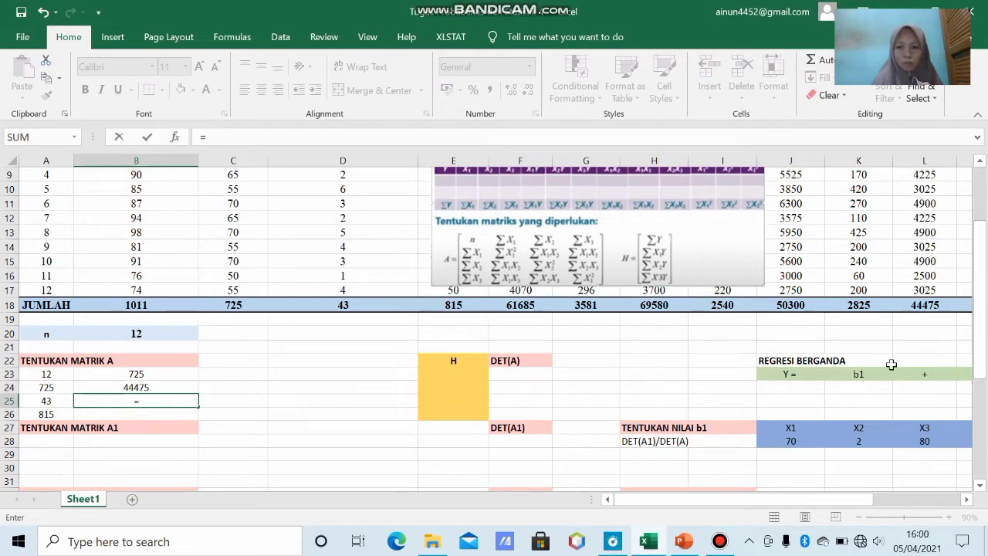
left_click_drag(982, 270, 984, 239)
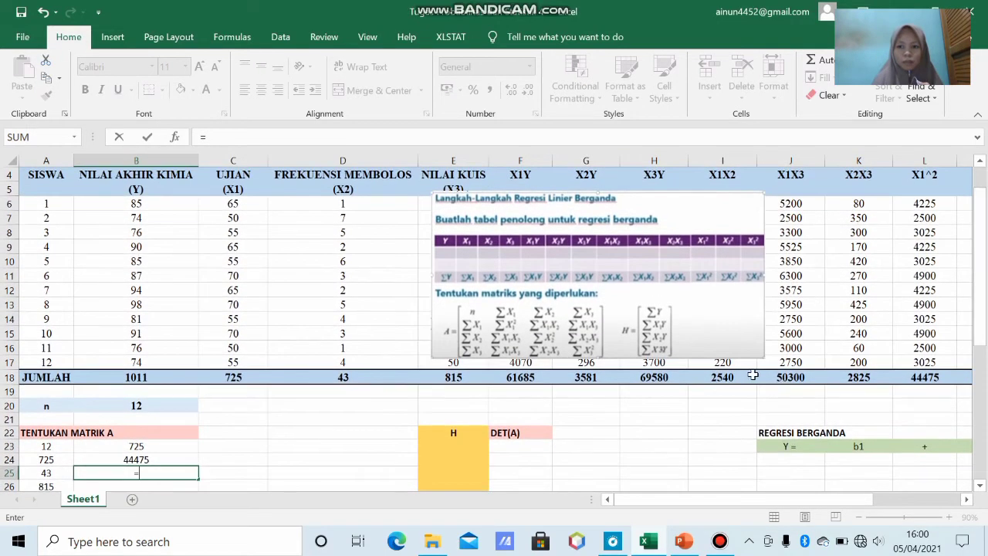
left_click(738, 377)
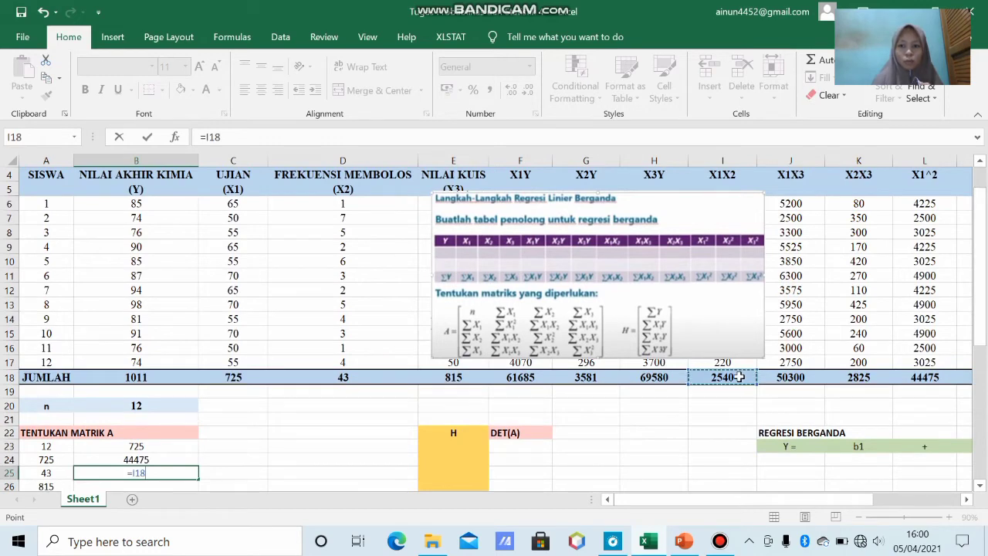
key("Return")
type("=")
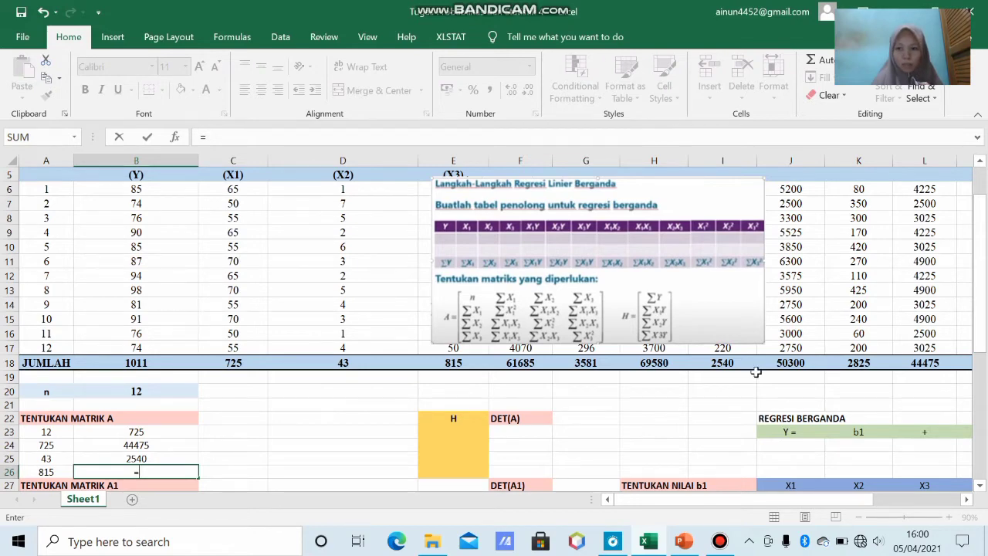
left_click(787, 363)
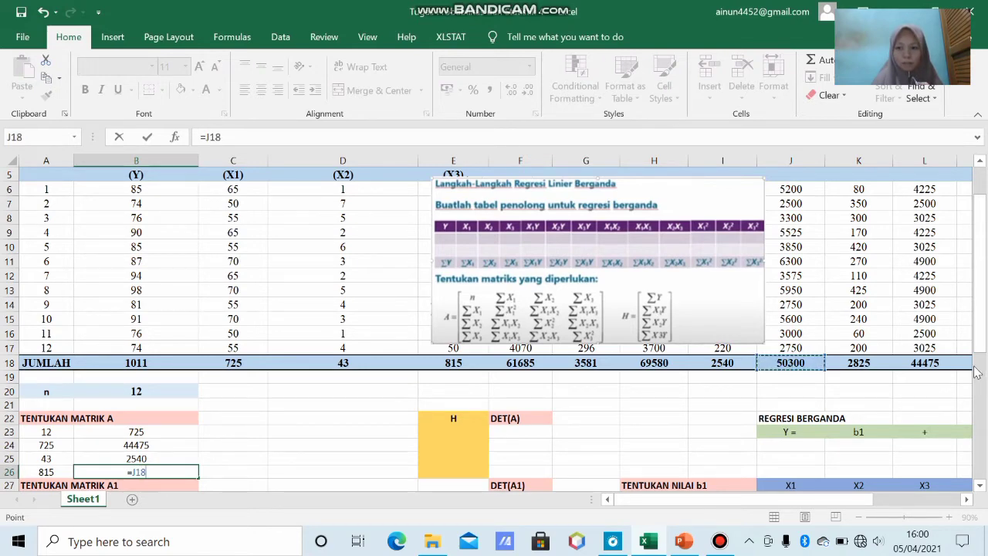
scroll(978, 332, "up", 1)
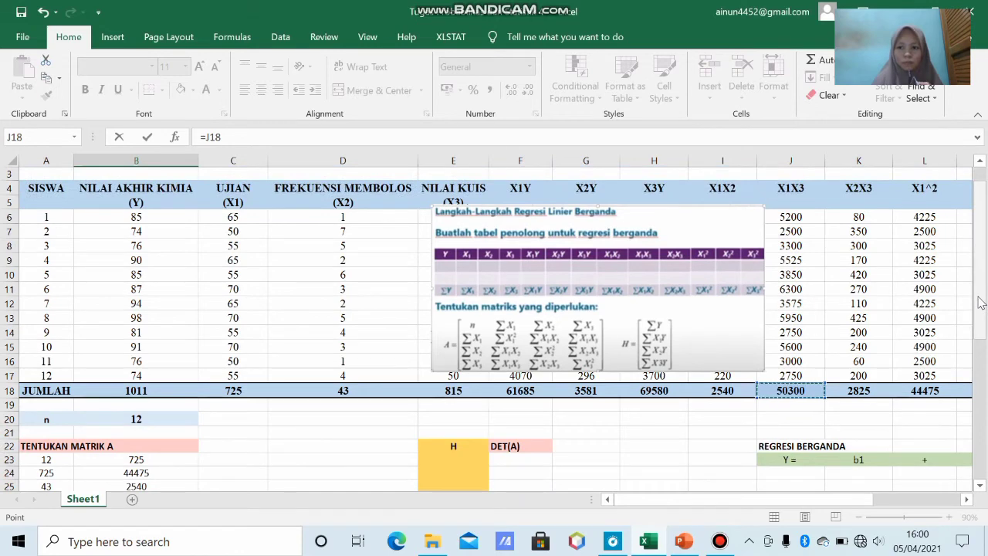
key("Return")
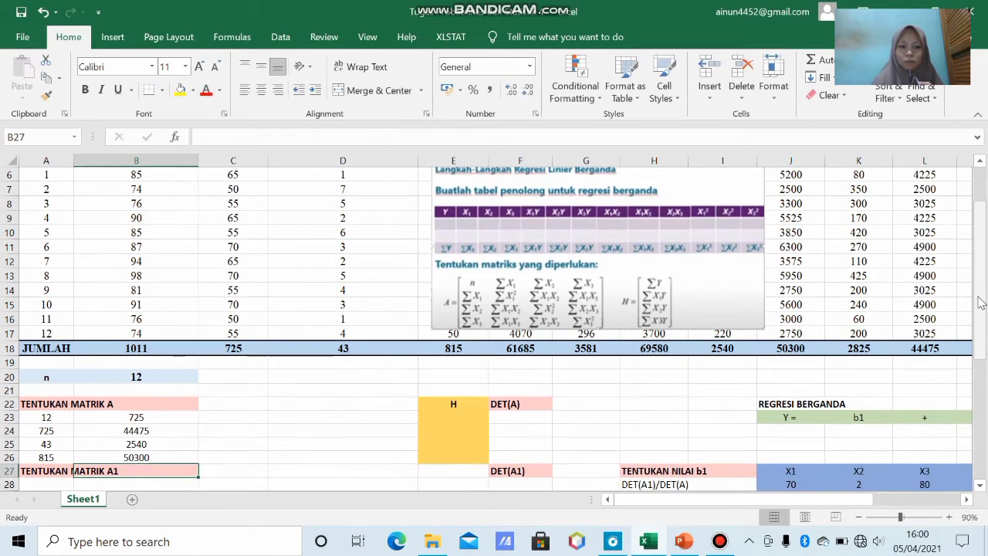
Step: Start matrix A's third column with the X2 total, =D18, in C23 and the X1X2 total, =I18, in C24
left_click(224, 418)
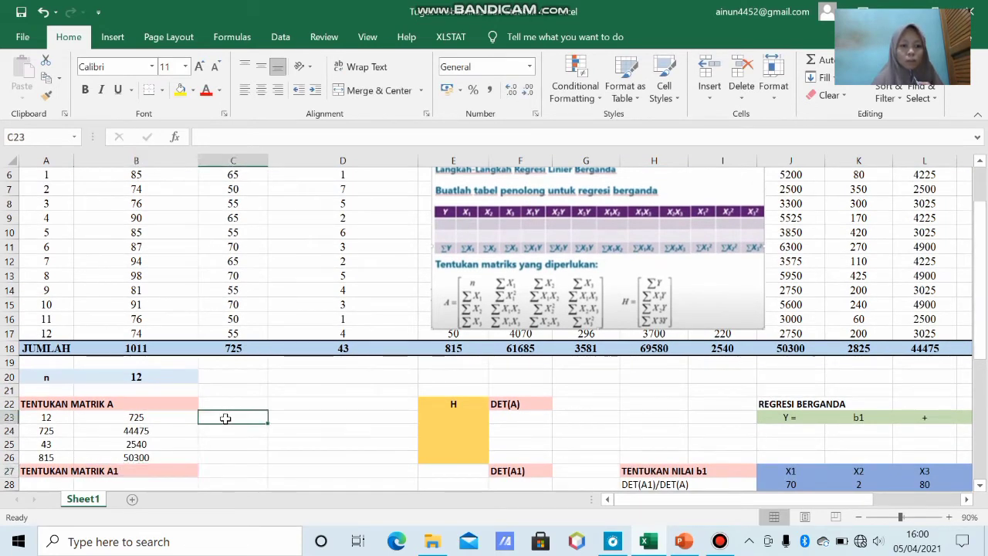
type("=")
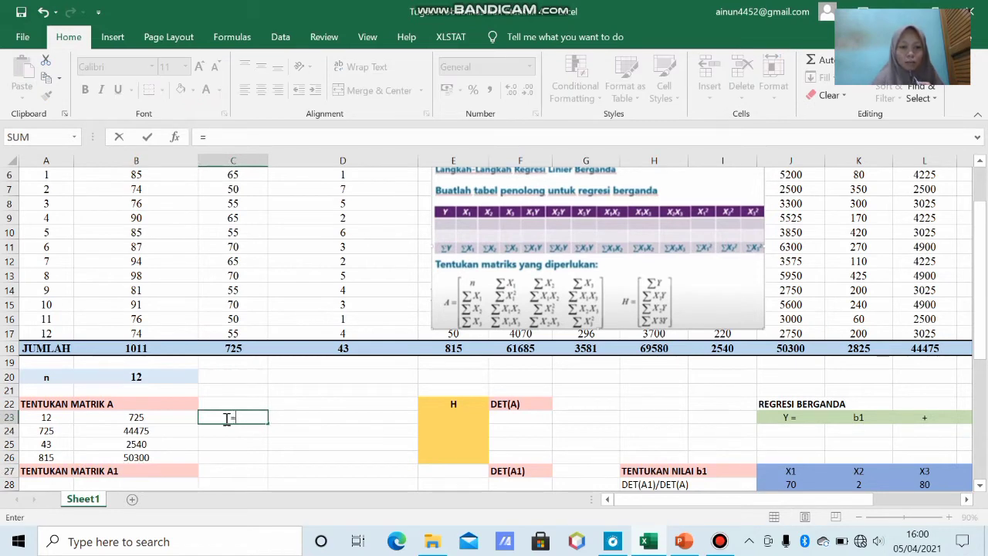
left_click(301, 348)
key("Return")
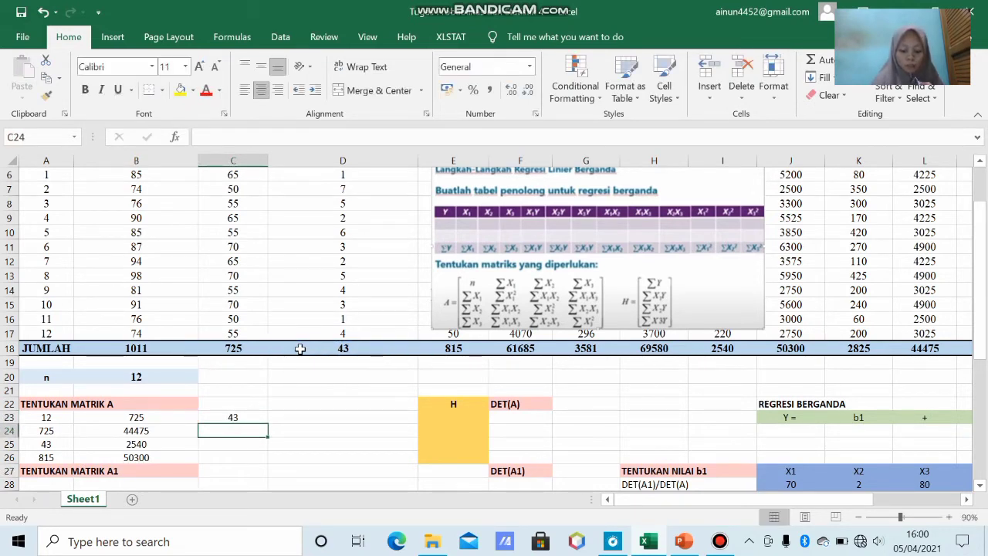
left_click(725, 349)
left_click_drag(977, 328, 976, 307)
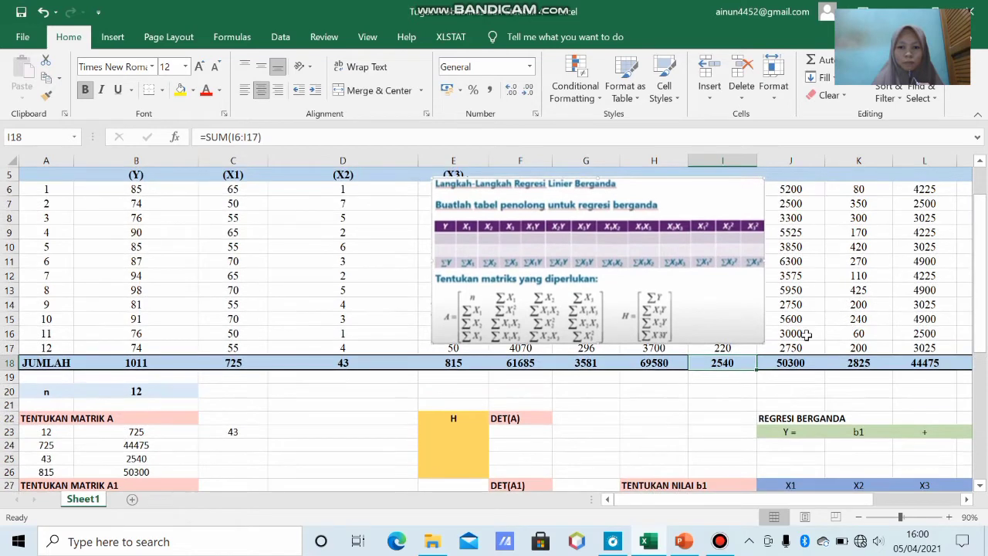
left_click(244, 448)
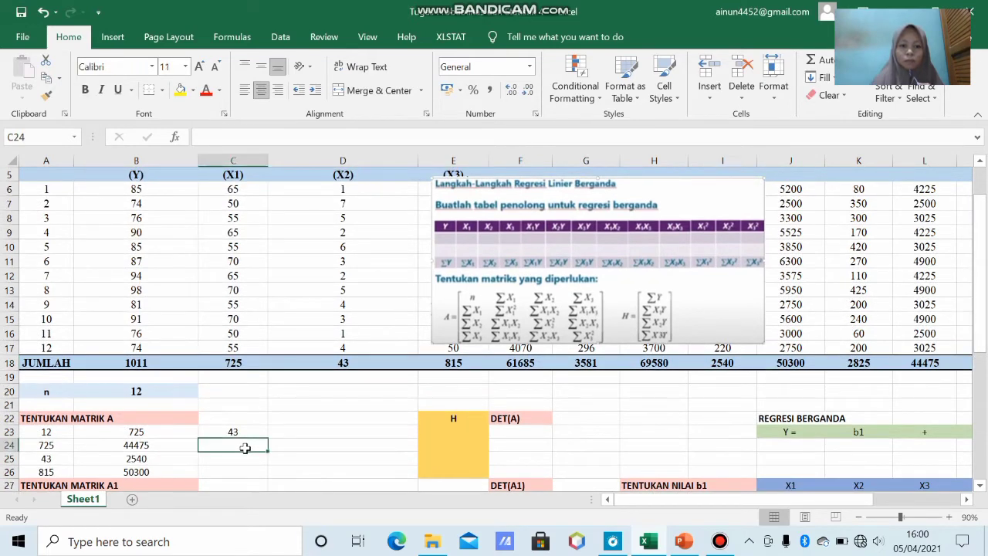
type("=")
left_click(728, 362)
key("Return")
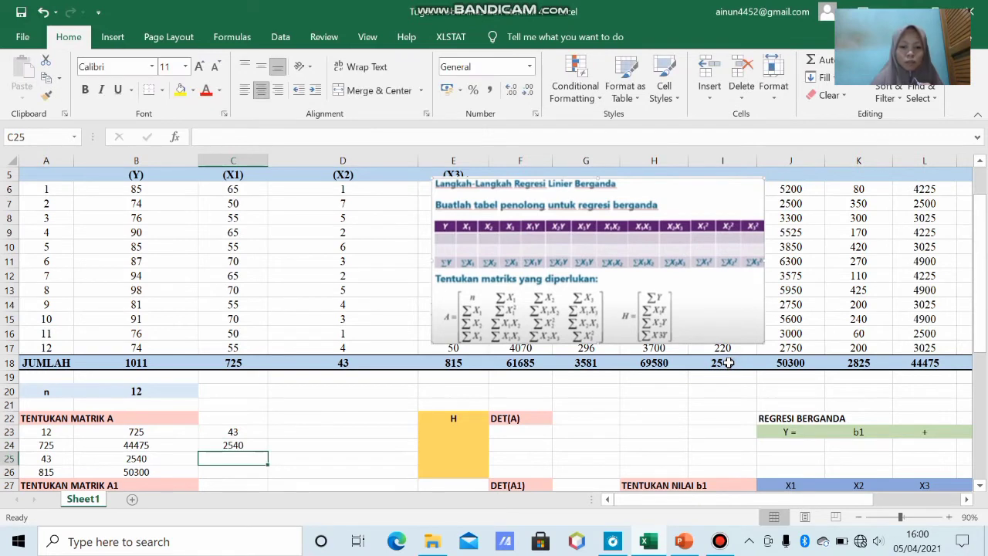
Step: Complete matrix A's third column with the X2^2 total, =M18, in C25 and the X2X3 total, =K18, in C26
type("=")
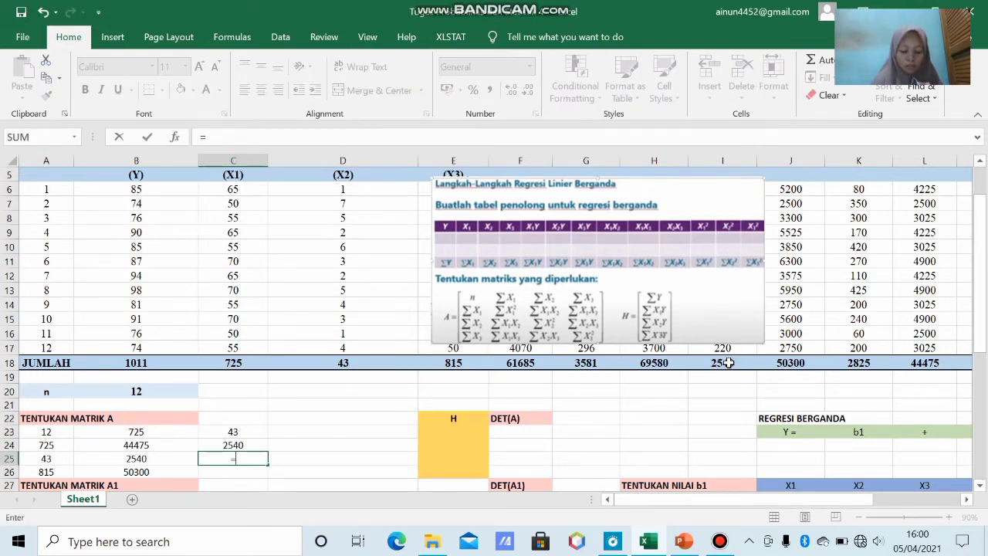
left_click_drag(810, 502, 770, 507)
left_click(820, 365)
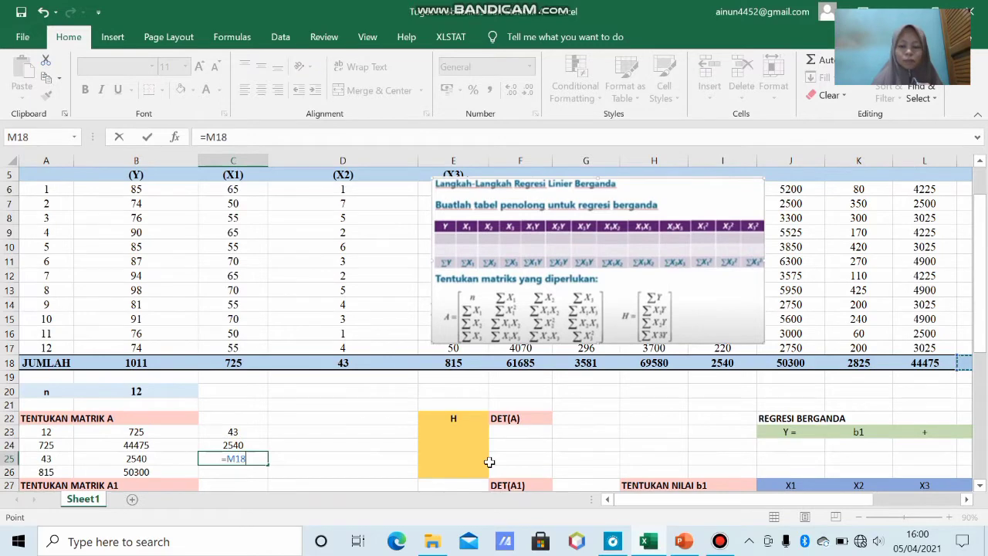
key("Return")
type("=")
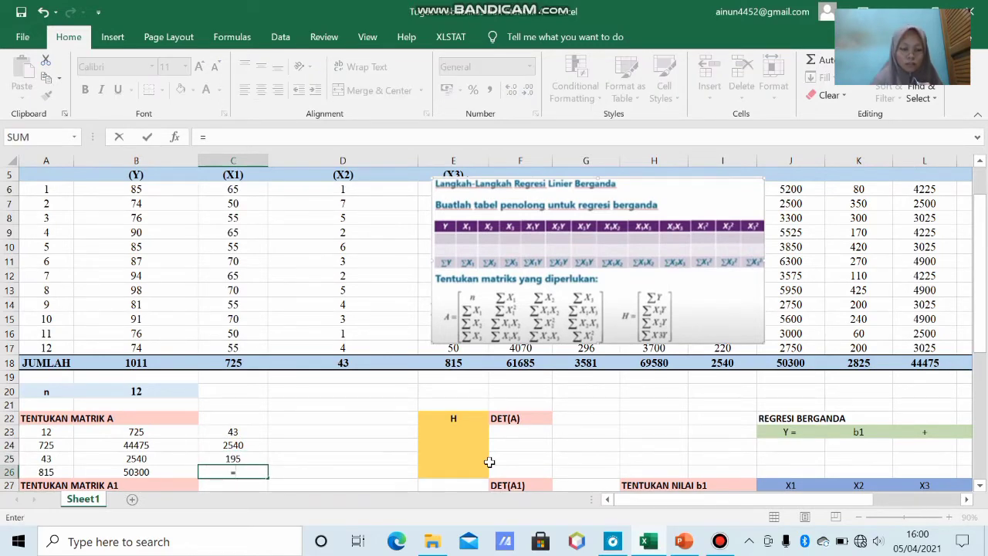
left_click_drag(642, 497, 676, 502)
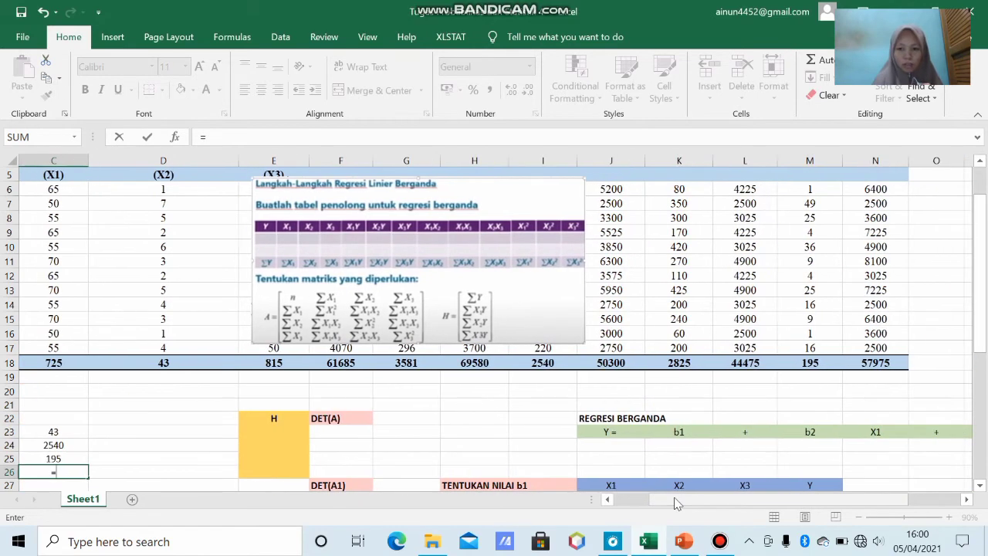
left_click_drag(971, 327, 971, 313)
left_click(667, 390)
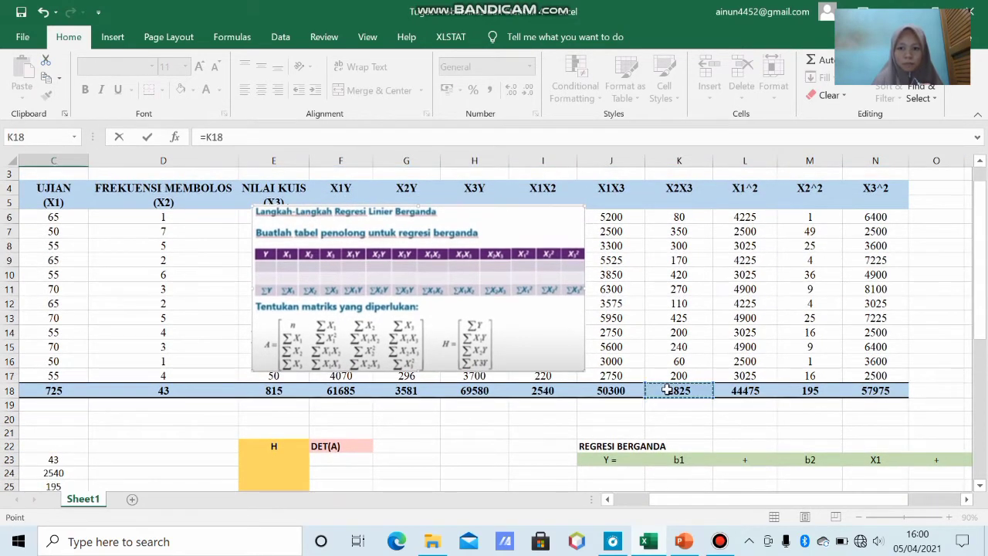
key("Return")
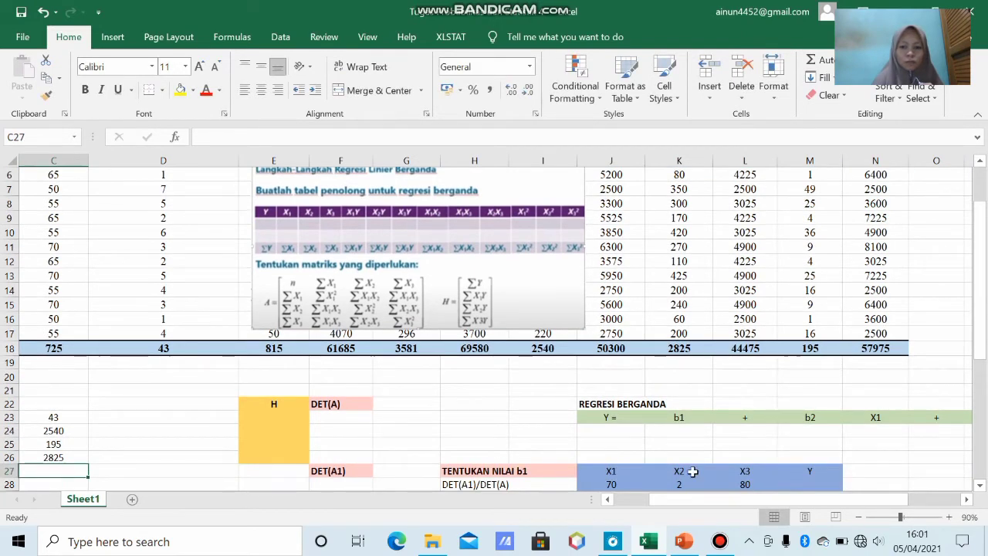
Step: Start matrix A's fourth column with the X3 total, =E18, in D23 and the X1X3 total, =J18, in D24
left_click_drag(704, 500, 656, 503)
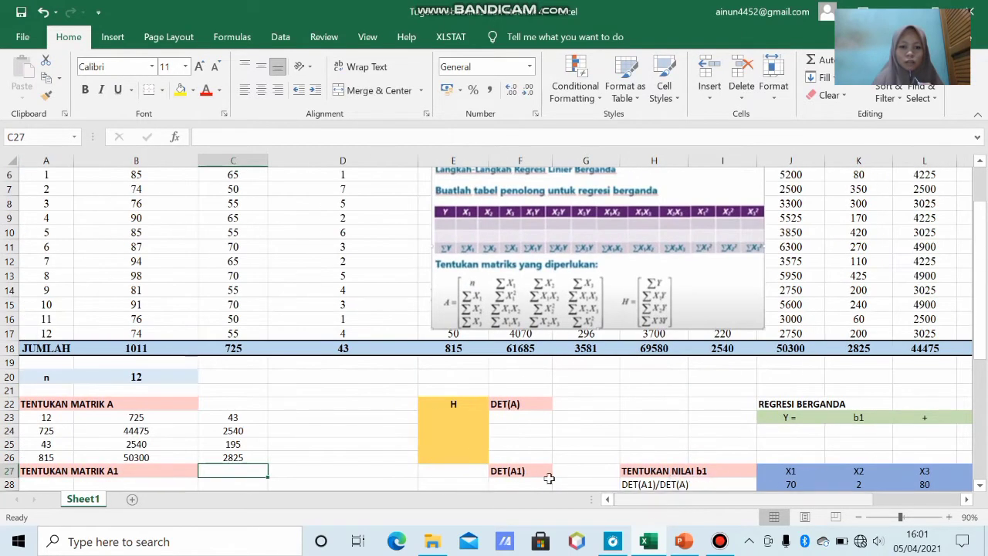
left_click(294, 414)
type("=")
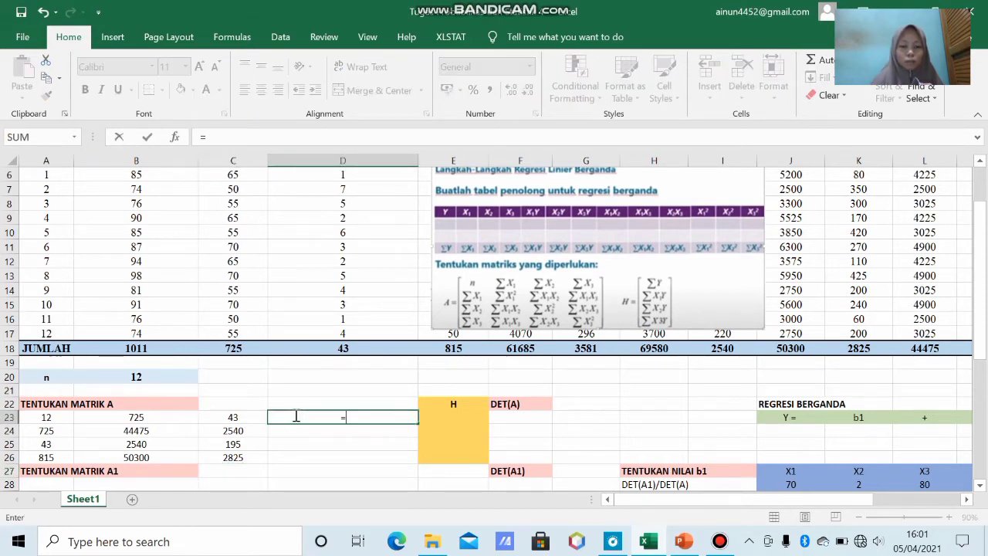
left_click(454, 348)
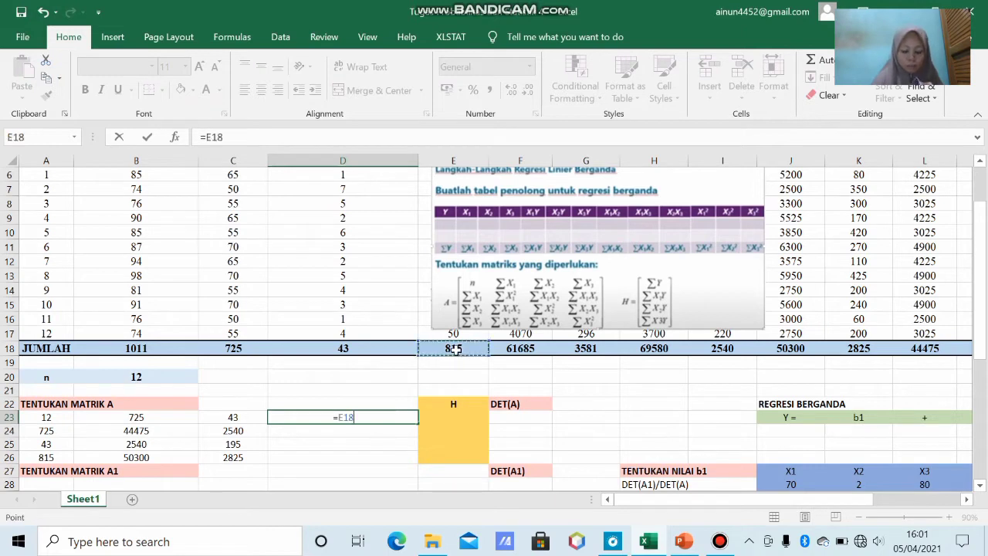
key("Return")
type("=")
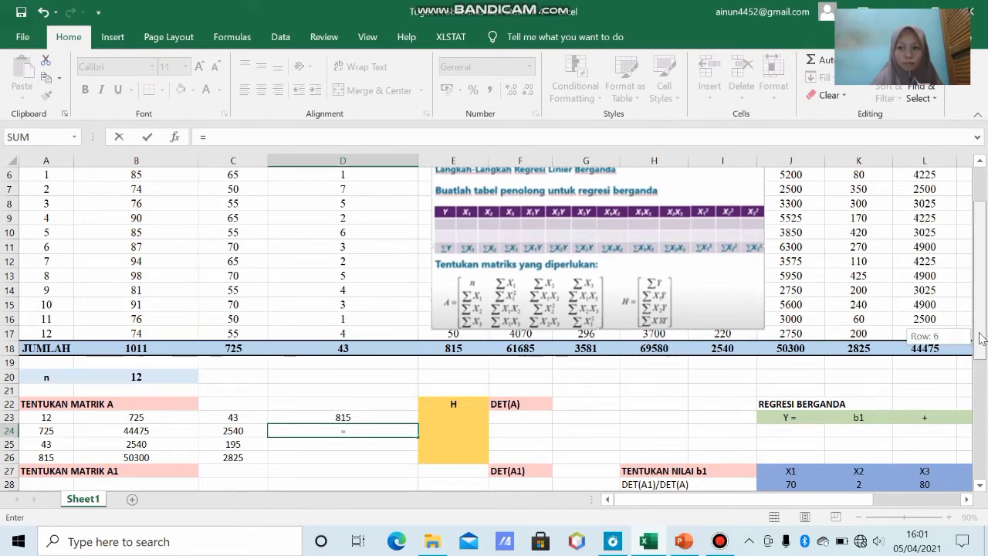
scroll(980, 347, "up", 2)
left_click(802, 402)
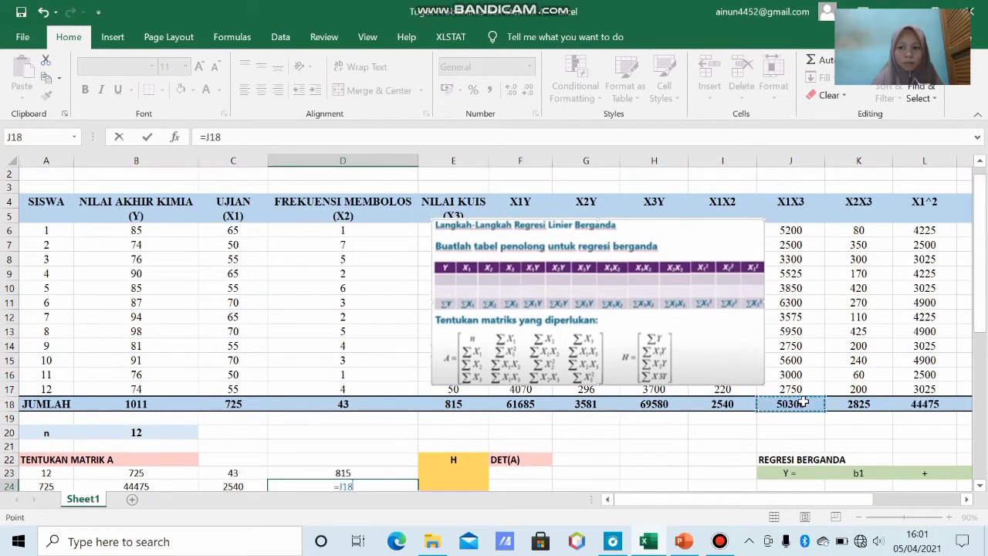
key("Return")
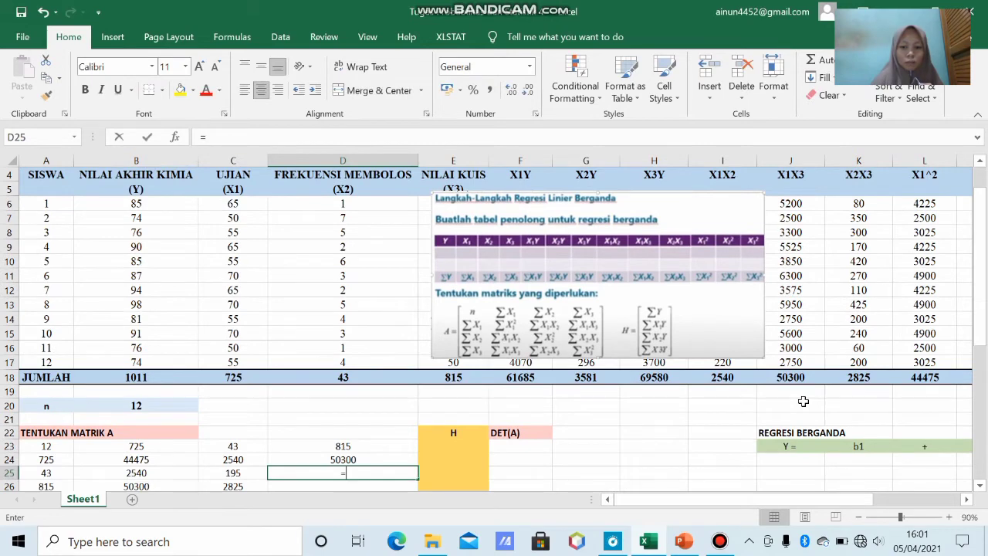
Step: Complete matrix A's fourth column with the X2X3 total, =K18, in D25 and the X3^2 total, =N18, in D26
type("=")
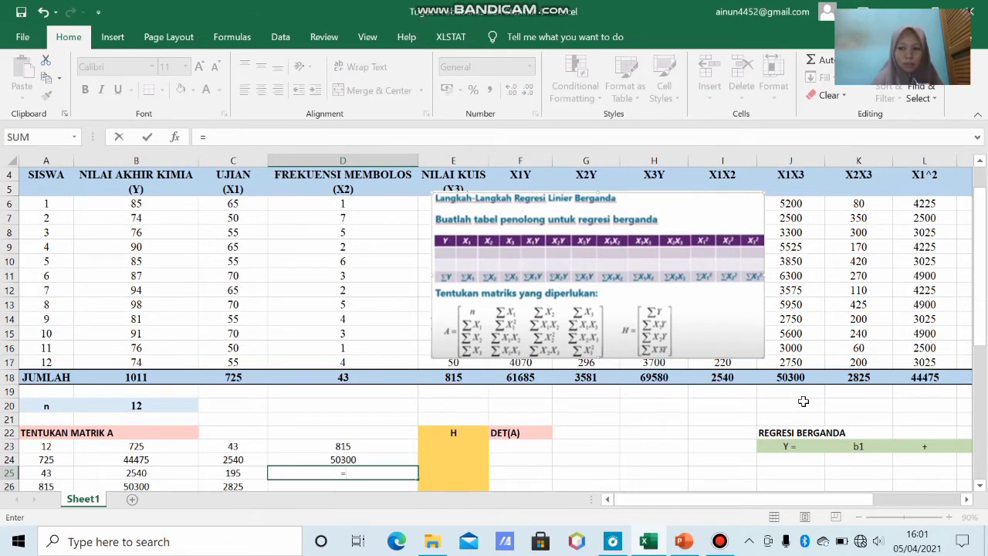
left_click(849, 377)
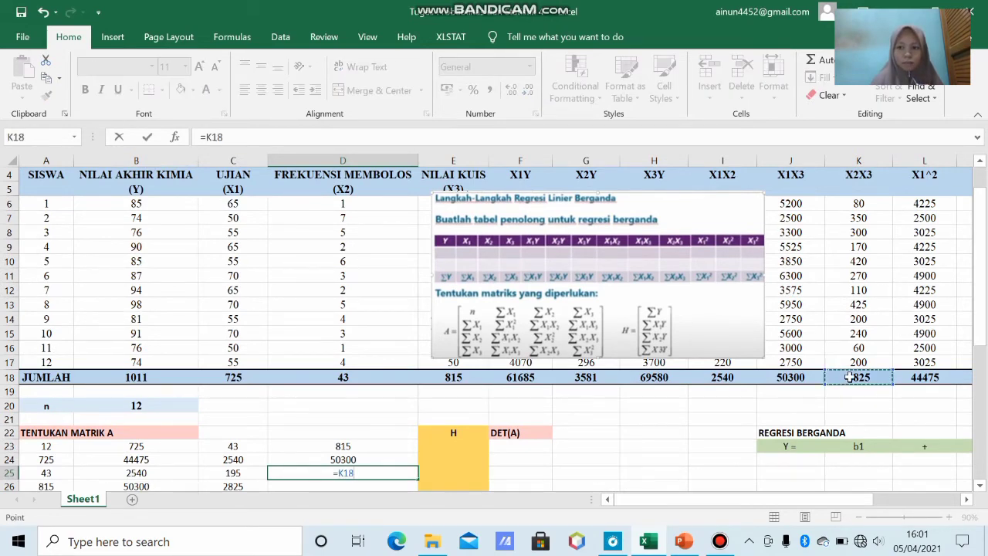
key("Return")
type("=")
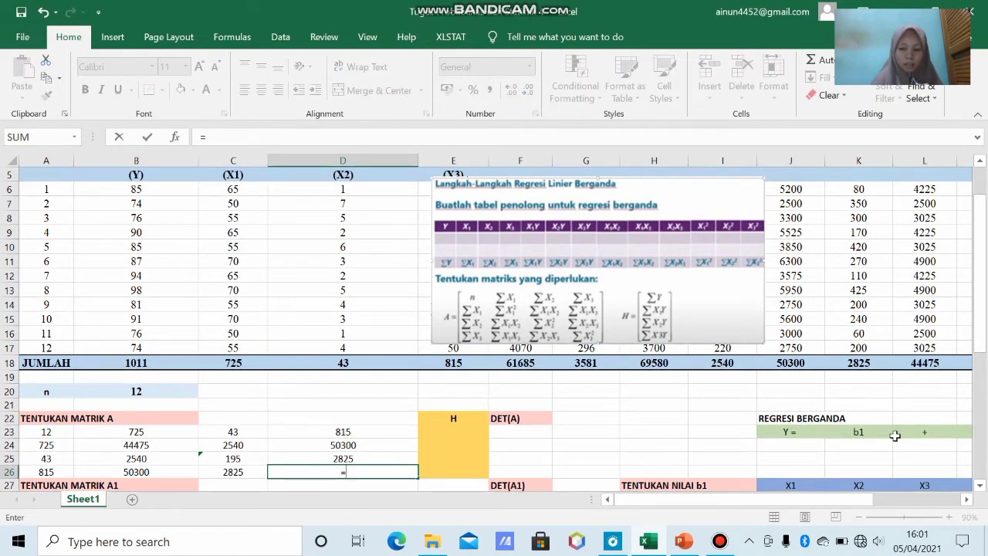
left_click_drag(805, 499, 840, 500)
left_click(892, 364)
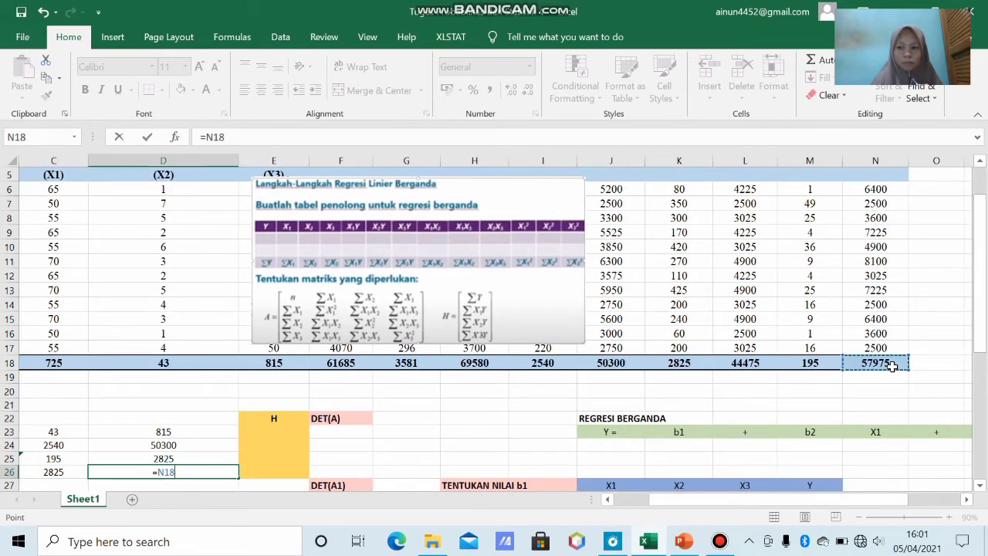
key("Return")
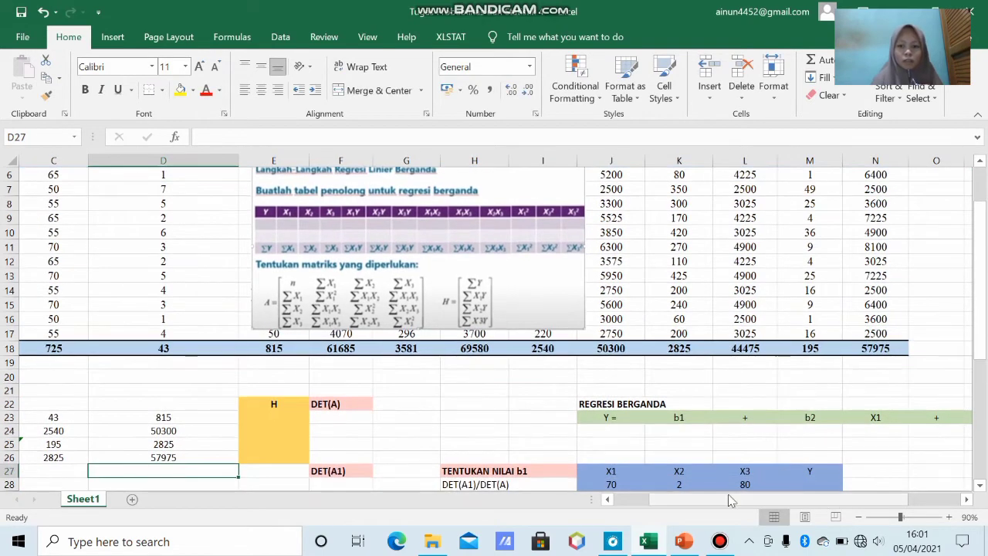
Step: Start vector H with the Y total, =B18, in E23 and the X1Y total, =F18, in E24
left_click_drag(720, 503, 684, 502)
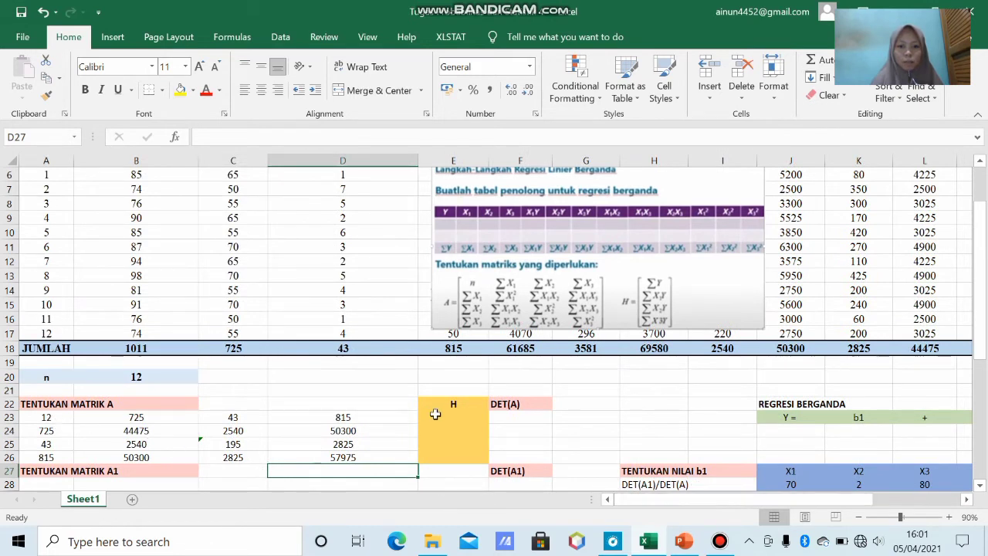
left_click(463, 414)
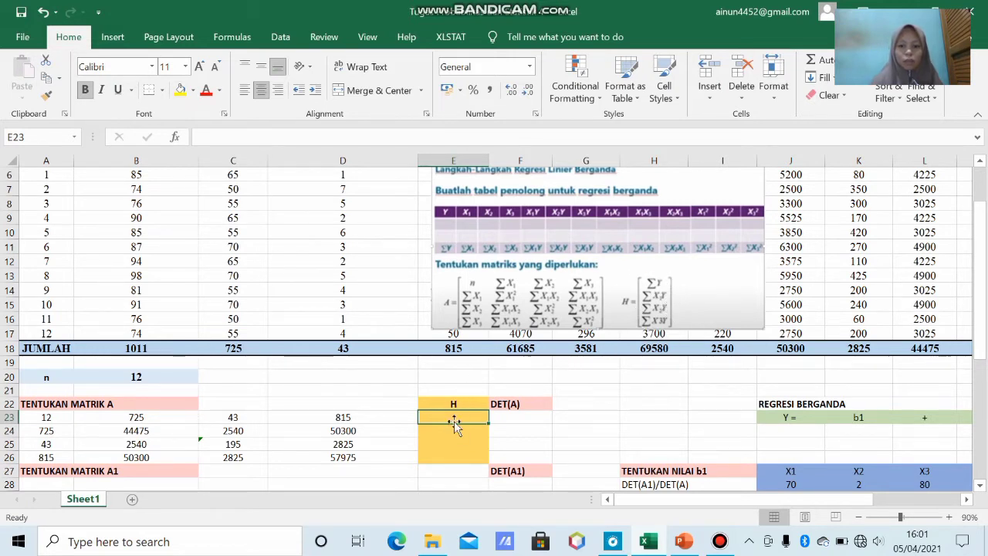
type("=")
left_click(154, 352)
key("Return")
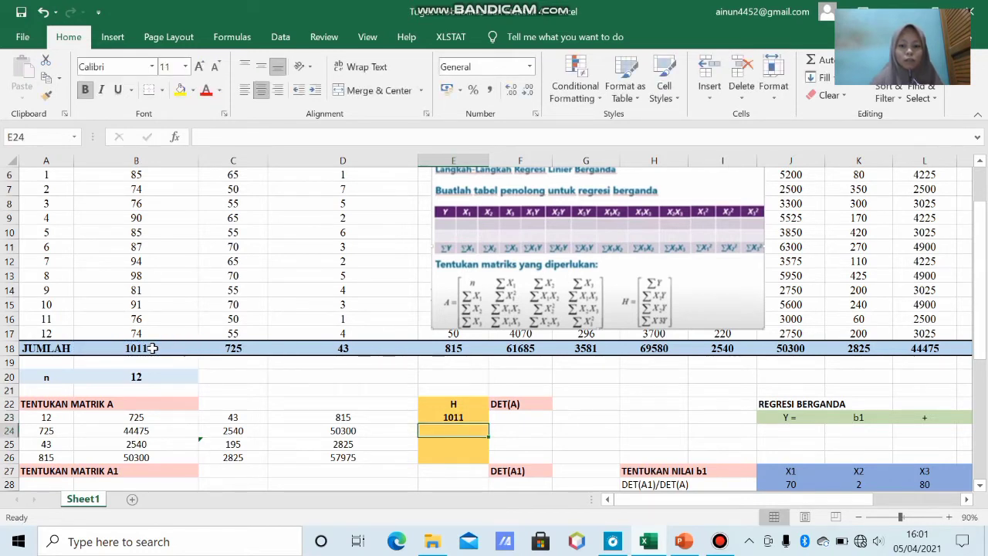
type("=")
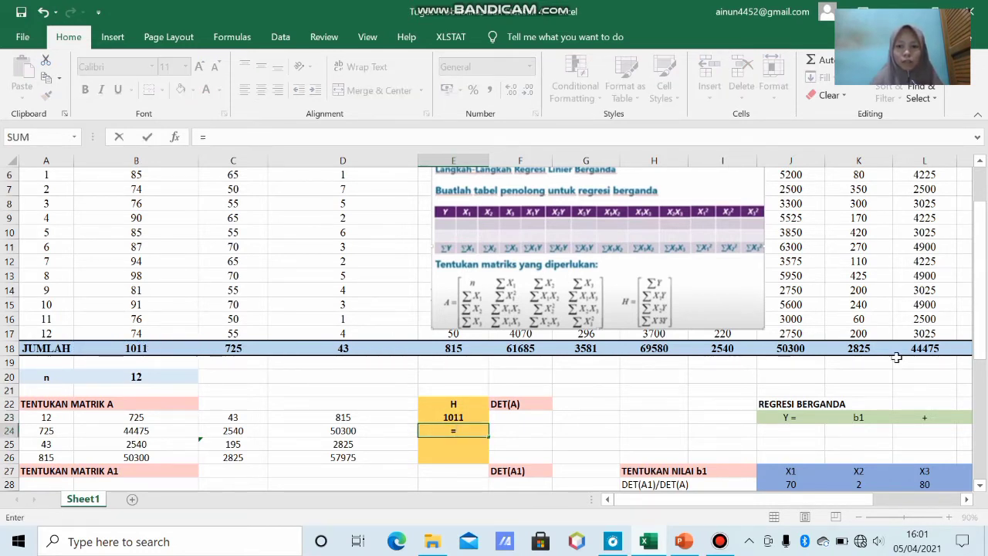
left_click_drag(980, 334, 982, 313)
left_click(523, 392)
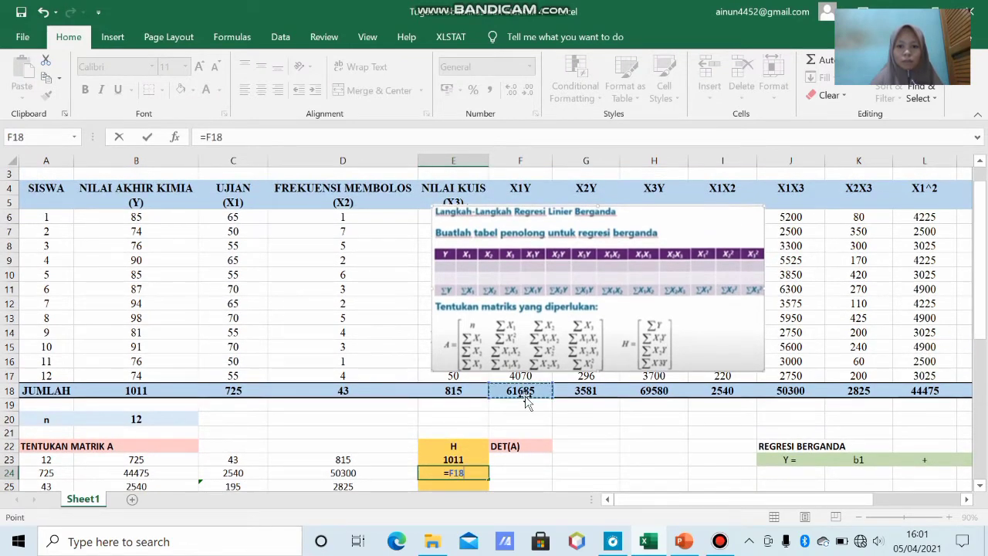
key("Return")
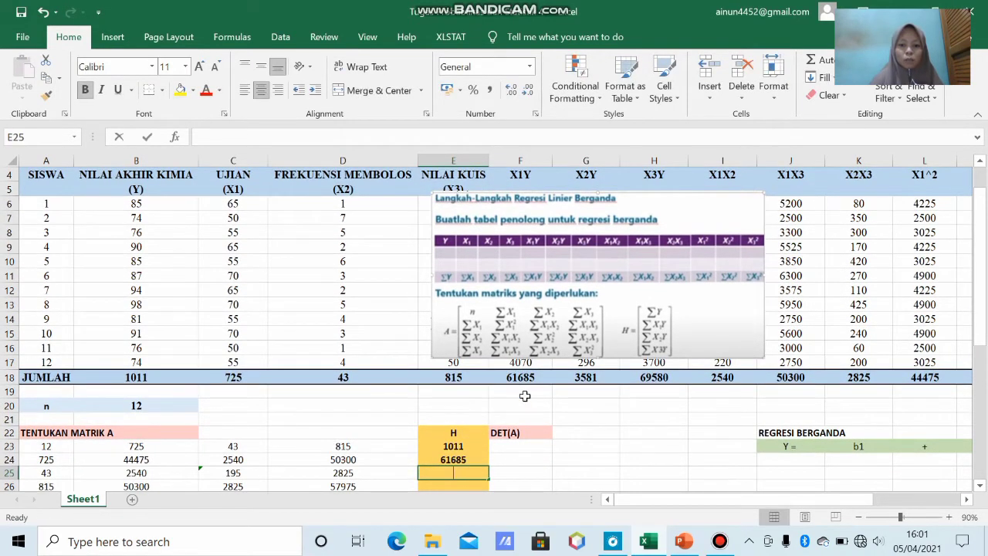
Step: Complete vector H with the X2Y total, =G18, in E25 and the X3Y total, =H18, in E26
type("=")
left_click(579, 377)
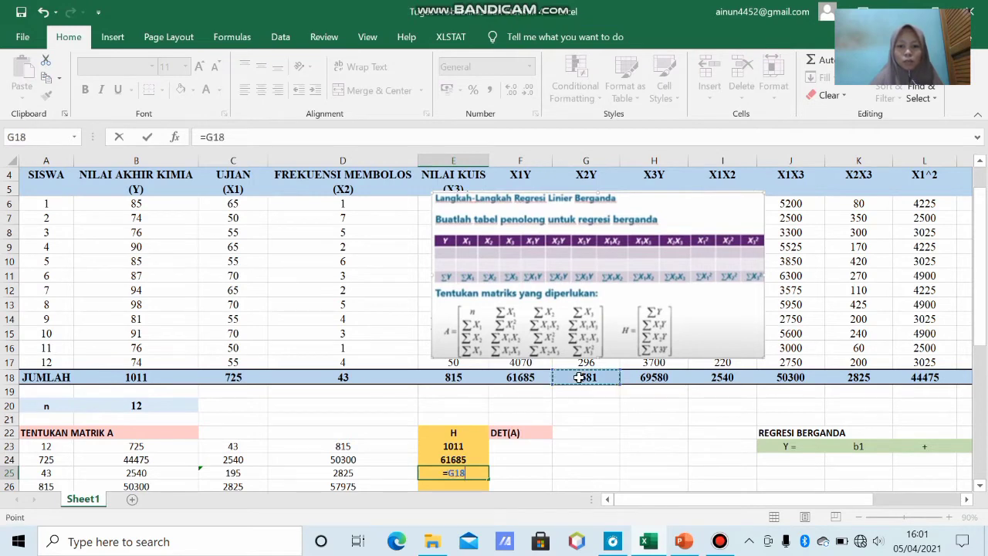
key("Return")
type("=")
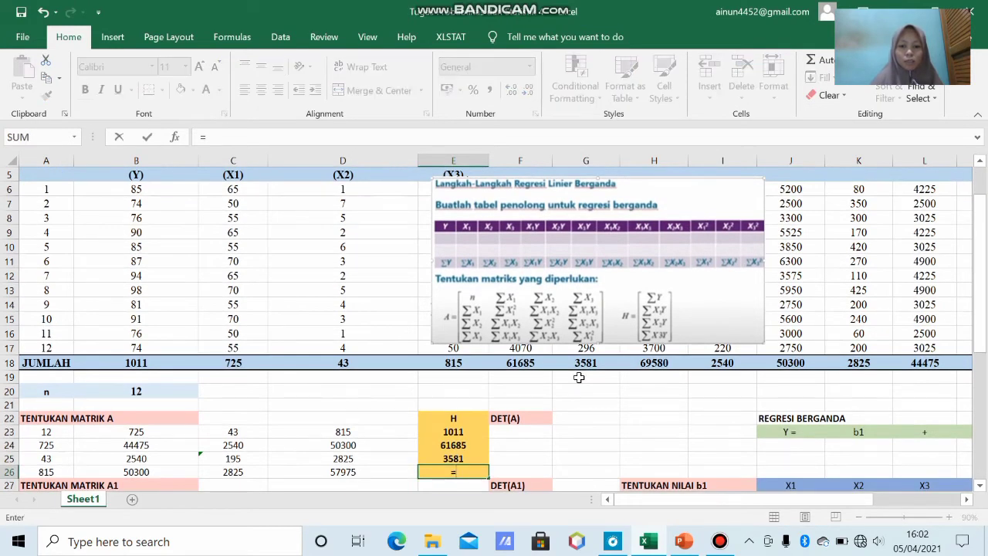
left_click(640, 366)
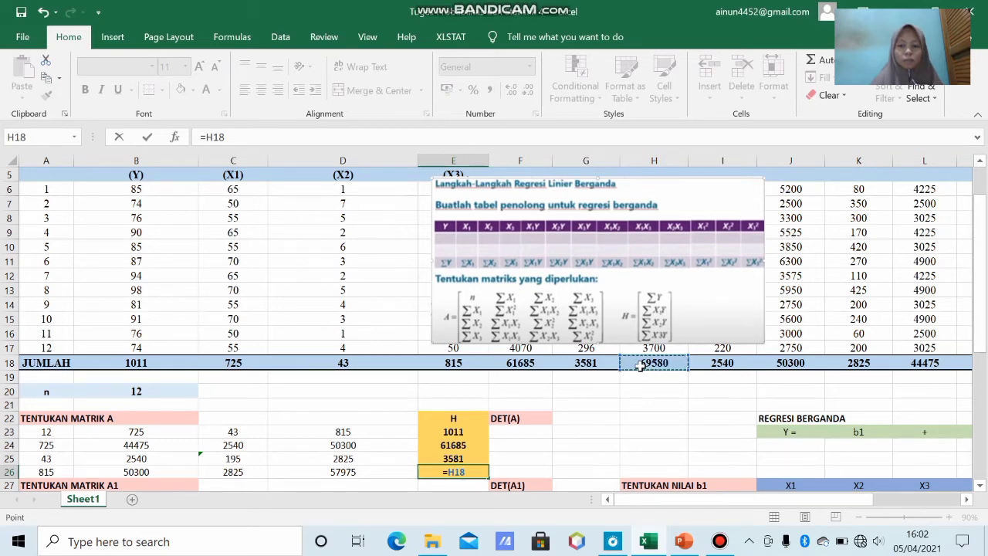
mouse_move(980, 346)
left_mouse_down()
mouse_move(984, 310)
mouse_move(985, 332)
left_mouse_up()
key("Return")
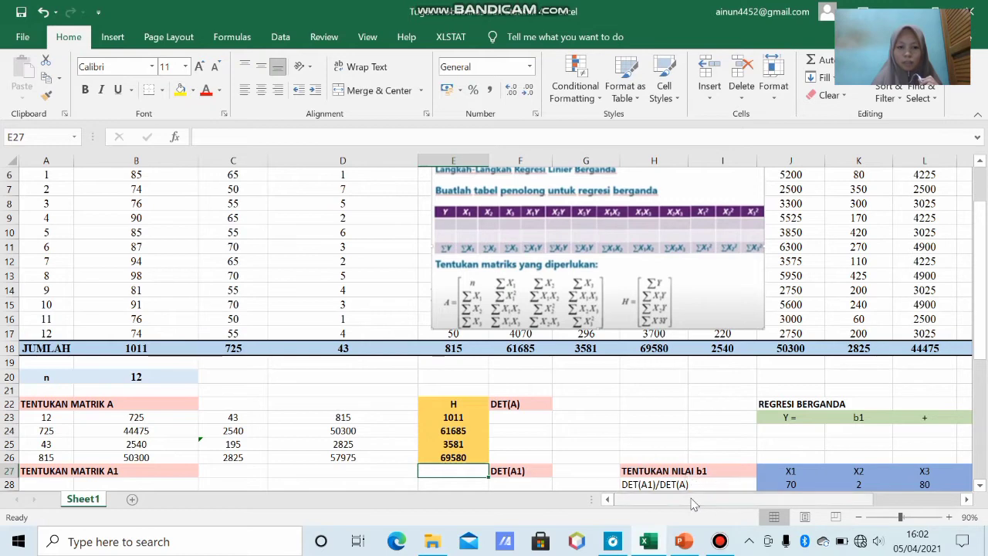
Step: Fill matrix A1's first column with vector H by entering =E23 in A28 and copying it down to A31
left_click_drag(983, 318, 983, 346)
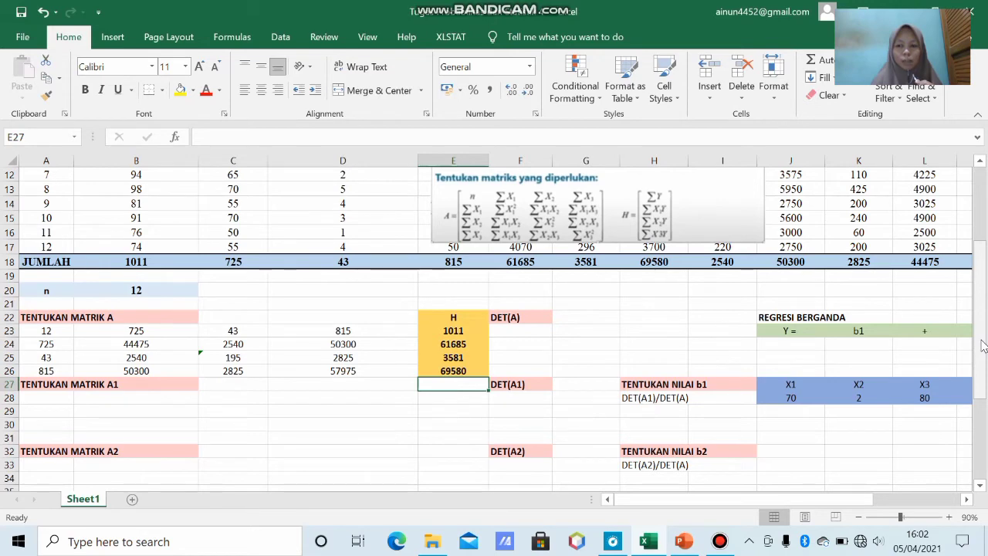
left_click_drag(983, 346, 982, 369)
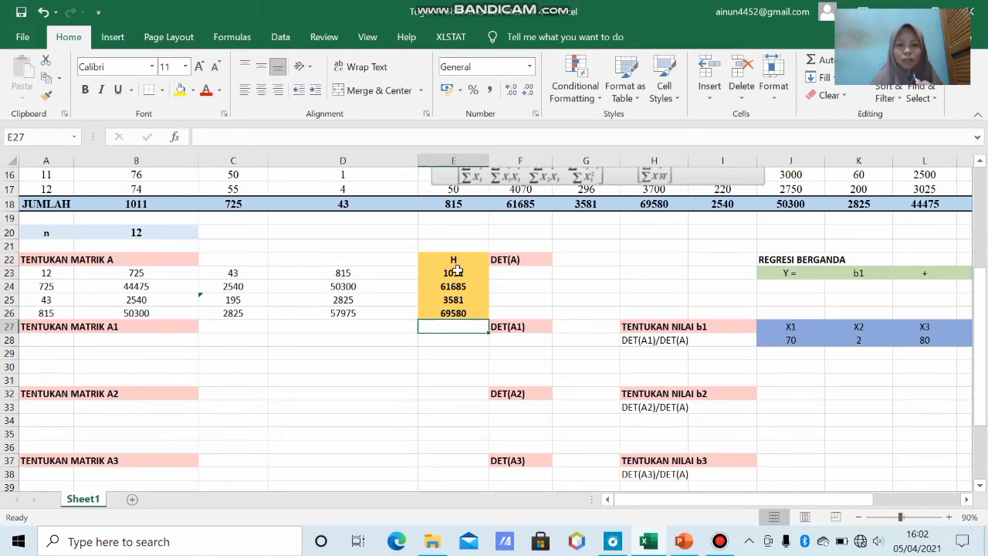
left_click(47, 340)
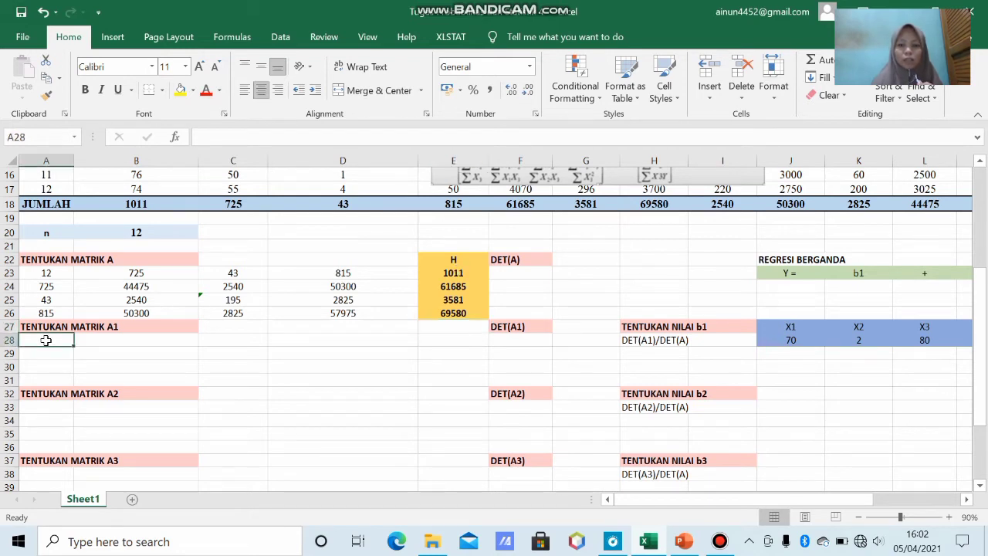
type("=")
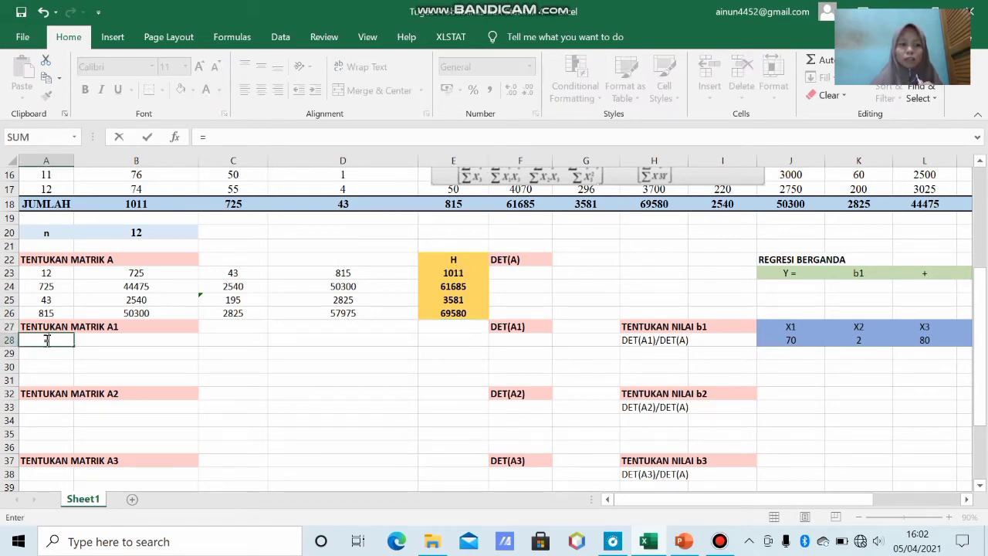
left_click(435, 271)
key("Return")
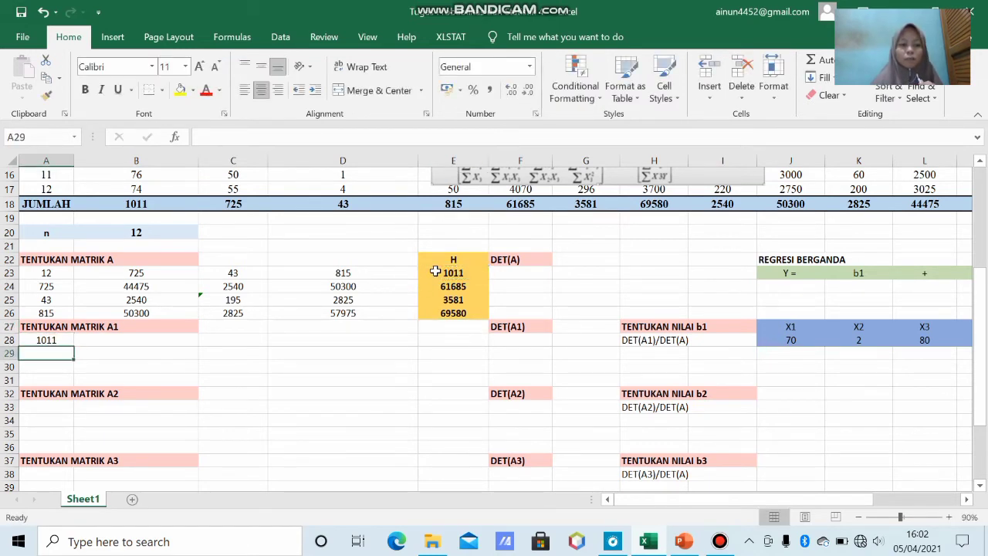
left_click(48, 339)
left_click_drag(72, 346, 72, 386)
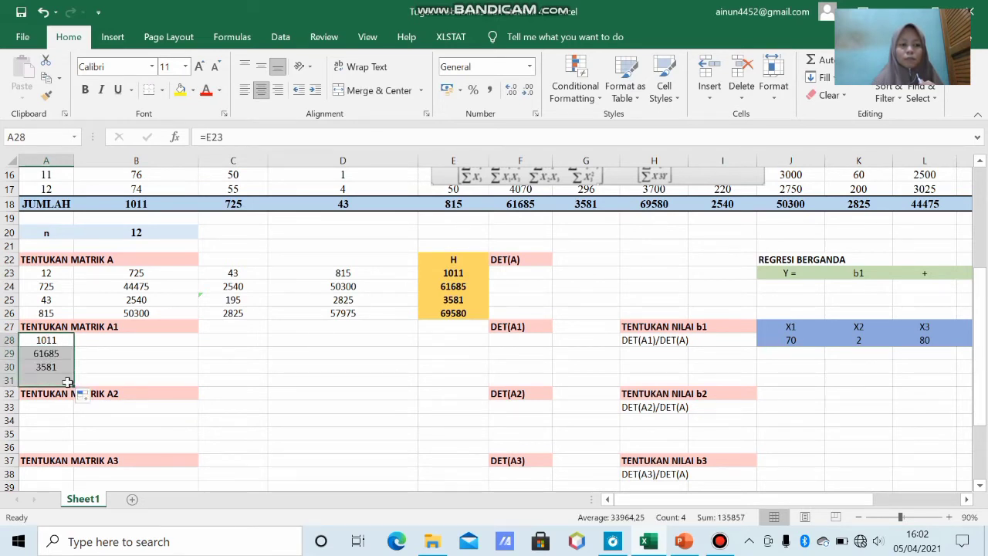
Step: Fill matrix A1's second column from matrix A by entering =B23 in B28 and copying it down to B31
left_click(125, 338)
type("=")
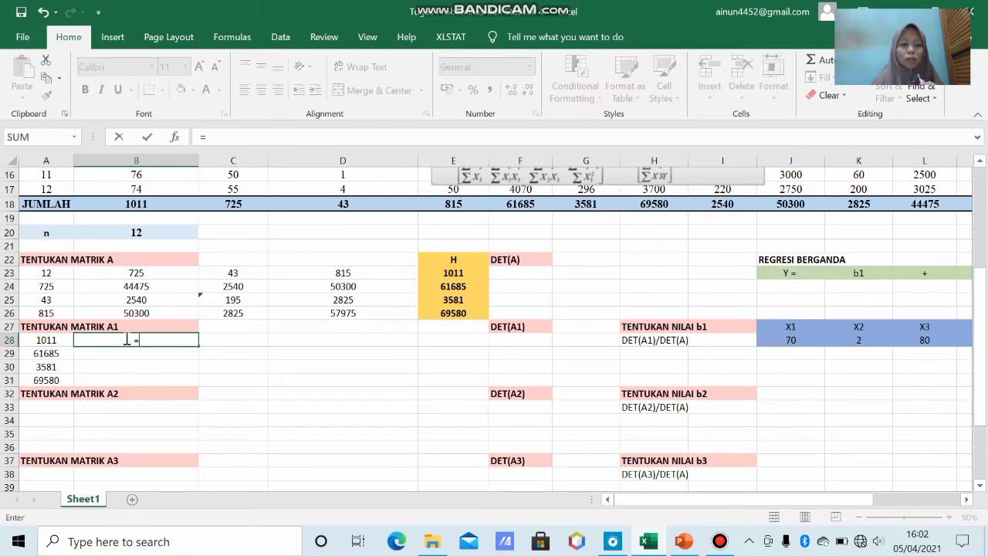
left_click(146, 275)
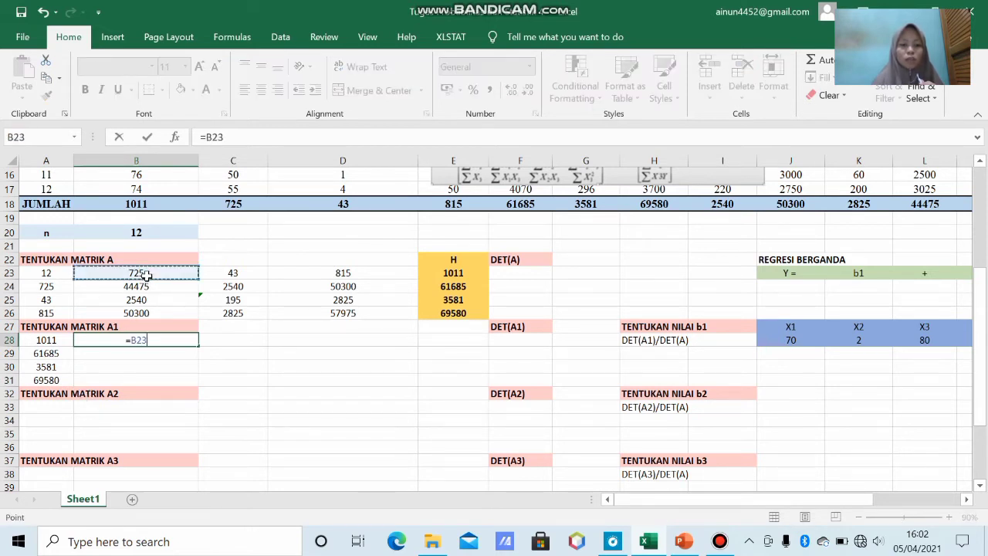
key("Return")
left_click(170, 340)
left_click_drag(196, 346, 189, 379)
Step: Fill matrix A1's third column from matrix A by entering =C23 in C28 and copying it down to C31
left_click(222, 345)
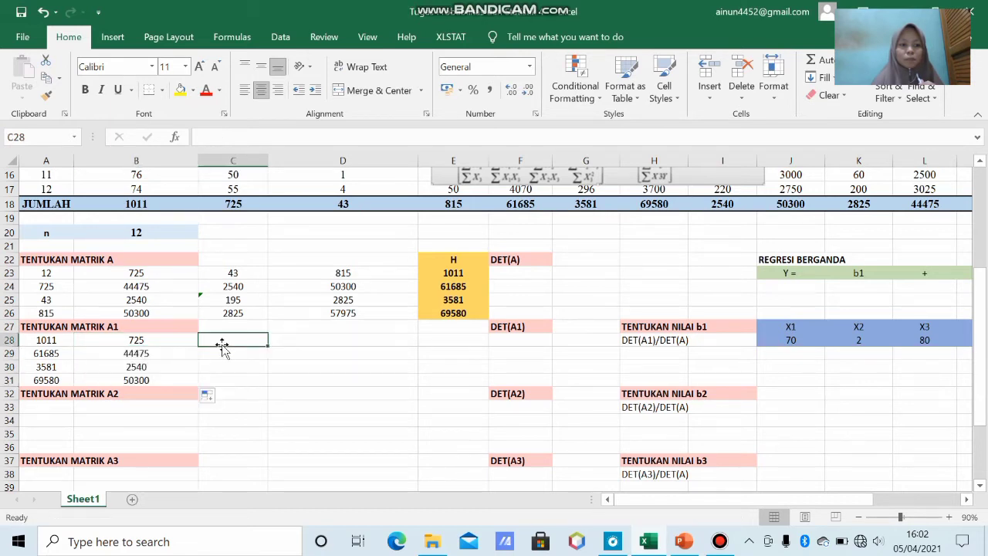
type("=")
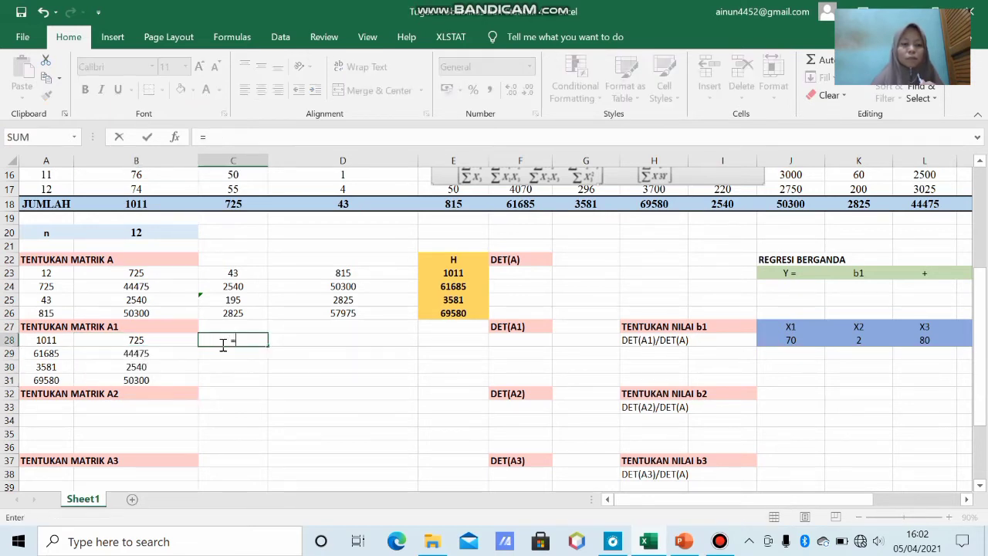
left_click(215, 279)
key("Return")
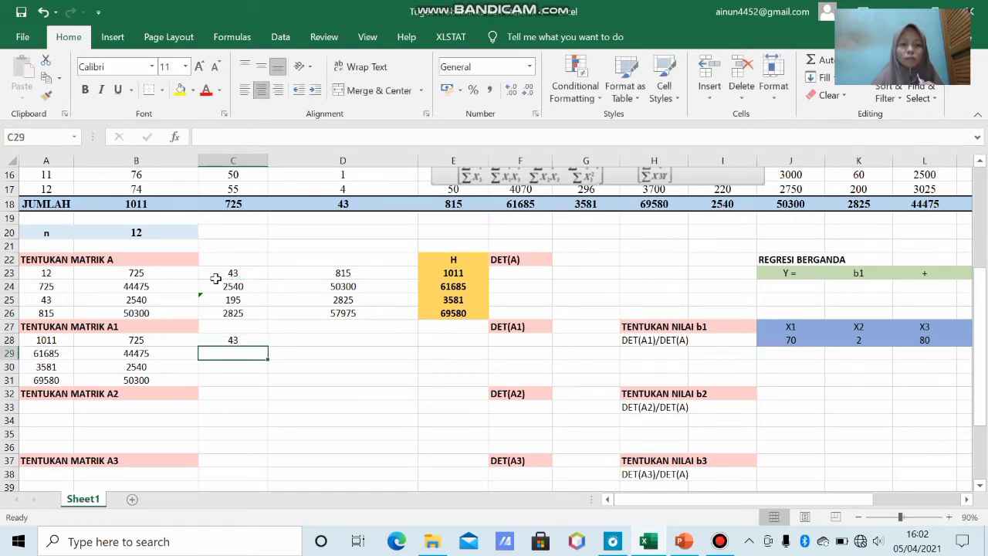
left_click(250, 340)
left_click_drag(268, 344, 262, 385)
Step: Fill matrix A1's fourth column from matrix A by entering =D23 in D28 and copying it down to D31
left_click(320, 338)
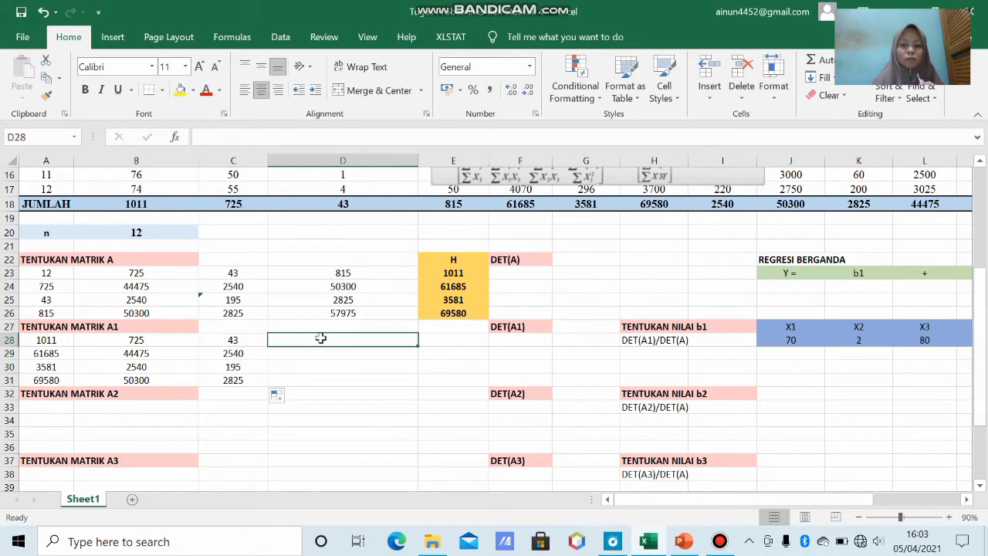
type("=")
left_click(322, 273)
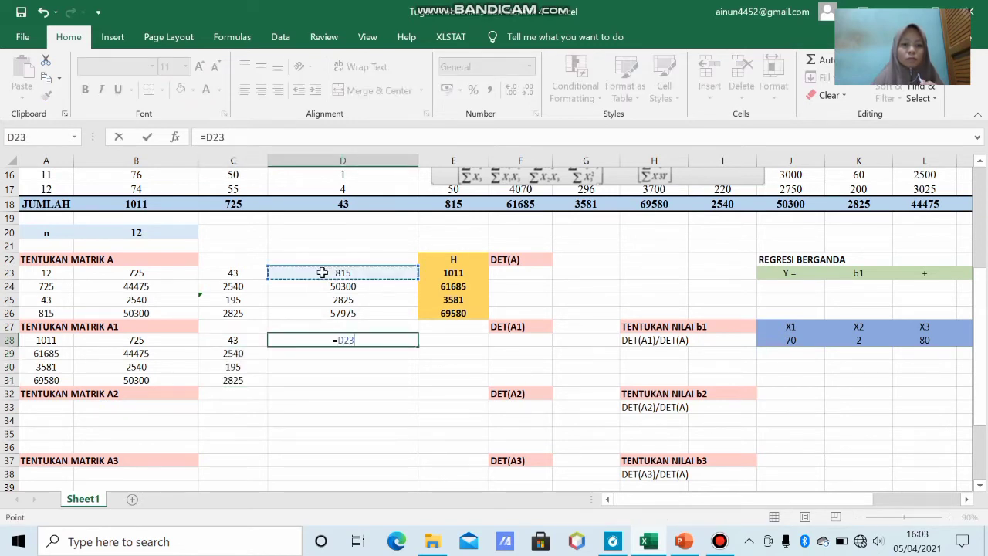
key("Return")
left_click(367, 342)
left_click_drag(416, 344, 404, 382)
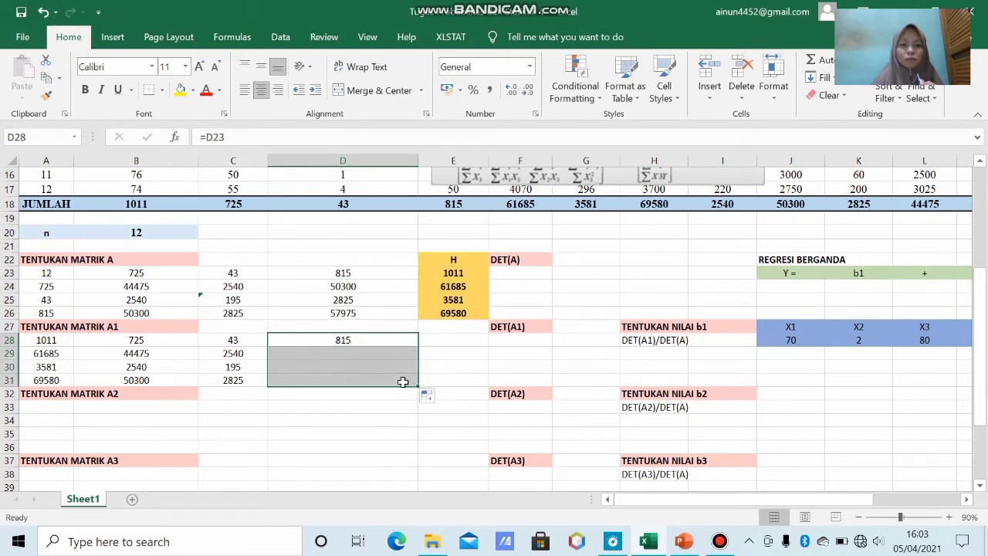
Step: Start matrix A2's second column with the first entry of vector H, =E23, in B33
left_click(54, 406)
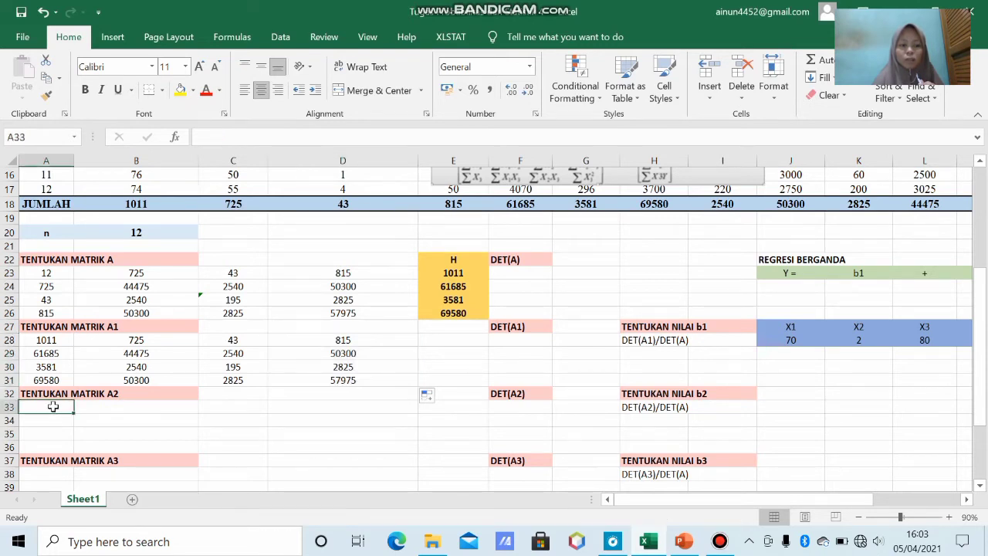
left_click(99, 407)
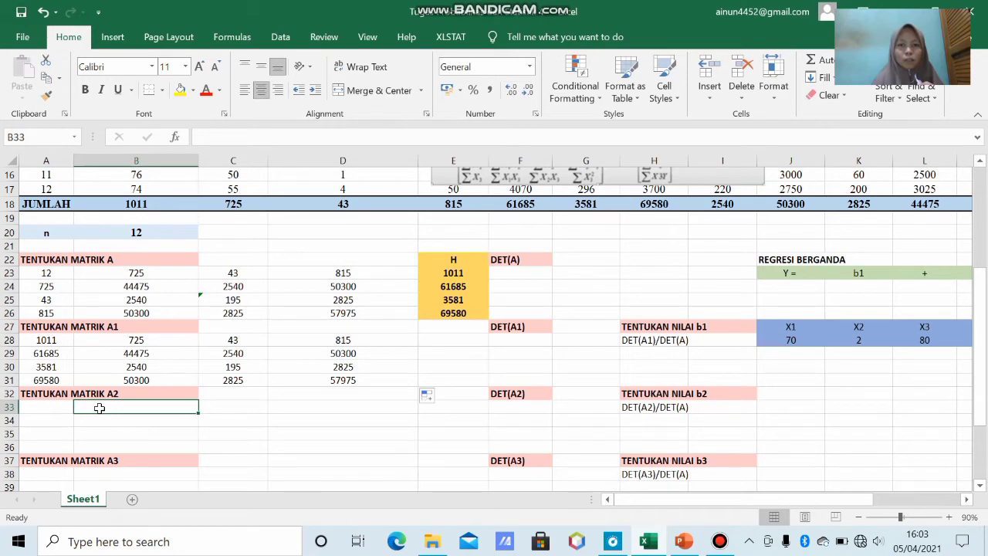
type("=")
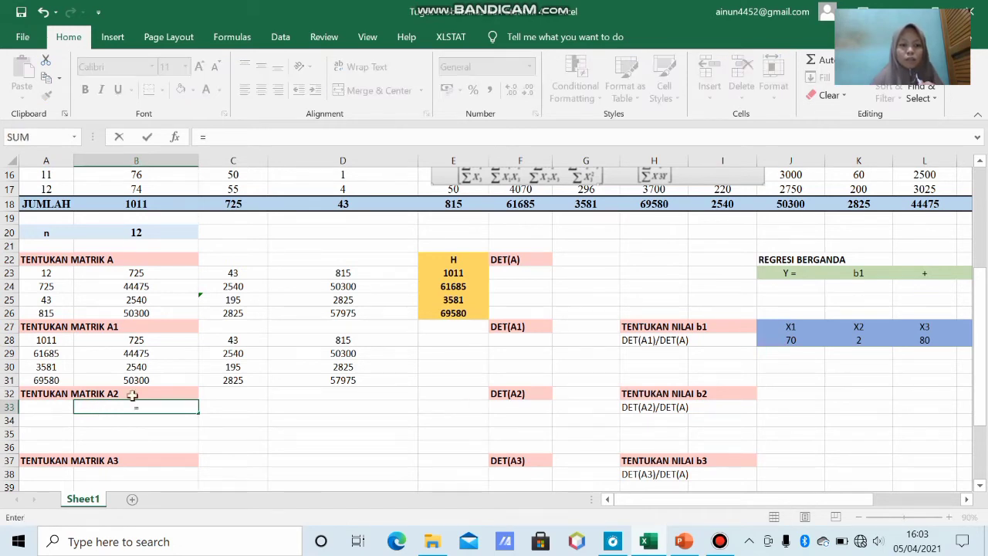
left_click(449, 273)
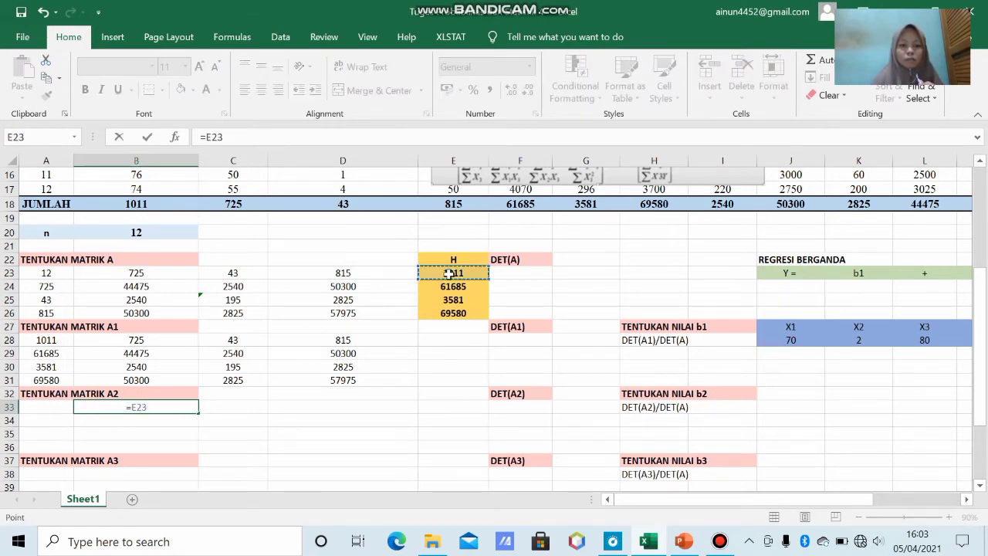
key("Return")
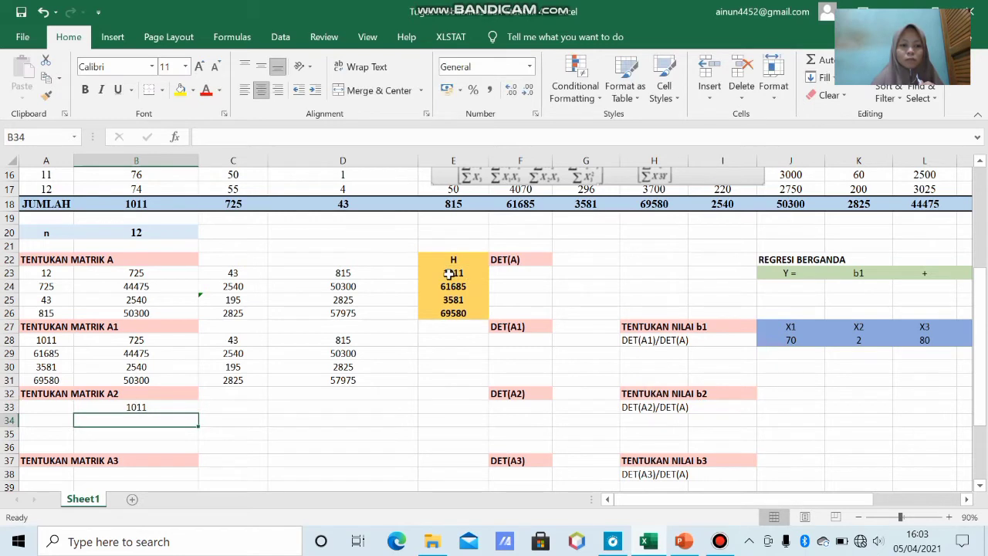
left_click(58, 407)
type("=")
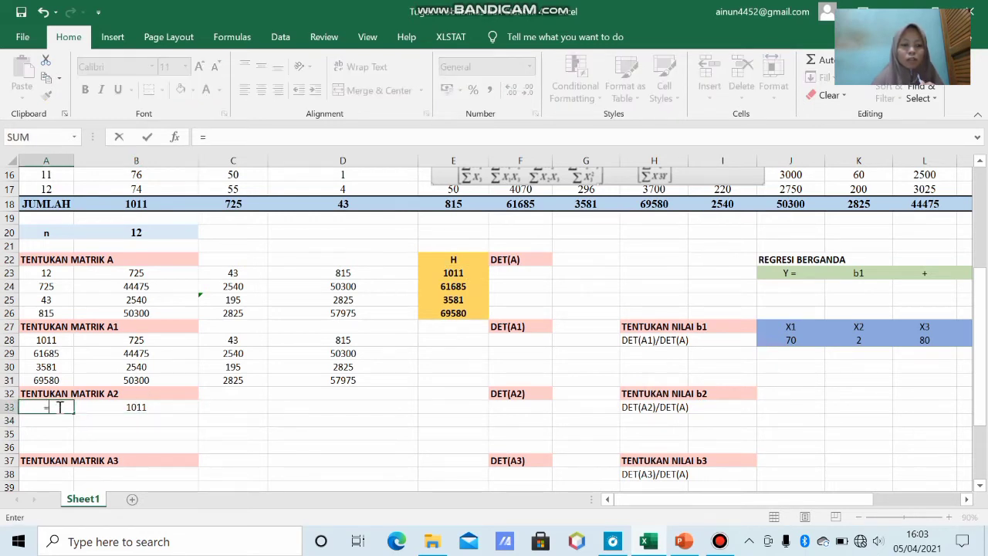
left_click(48, 340)
key("Return")
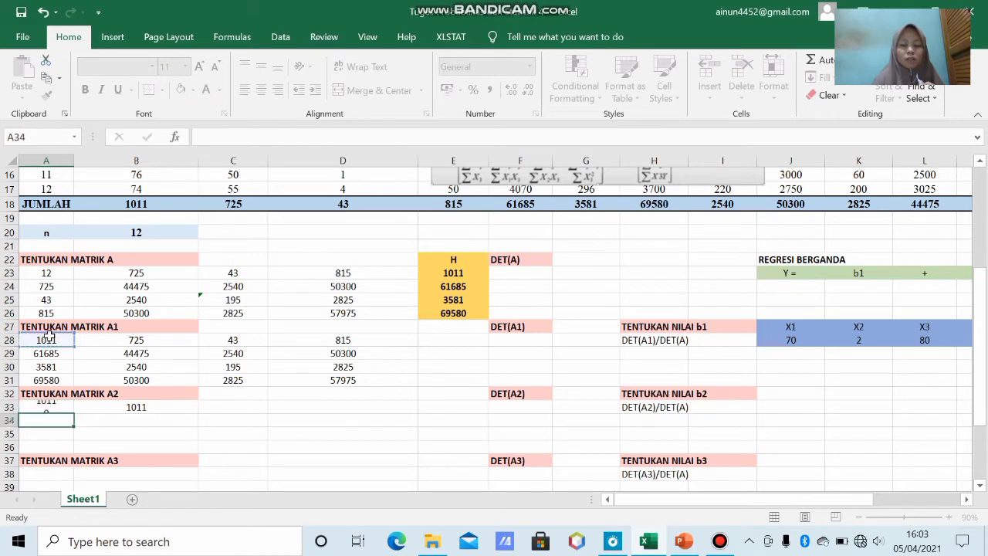
left_click(227, 407)
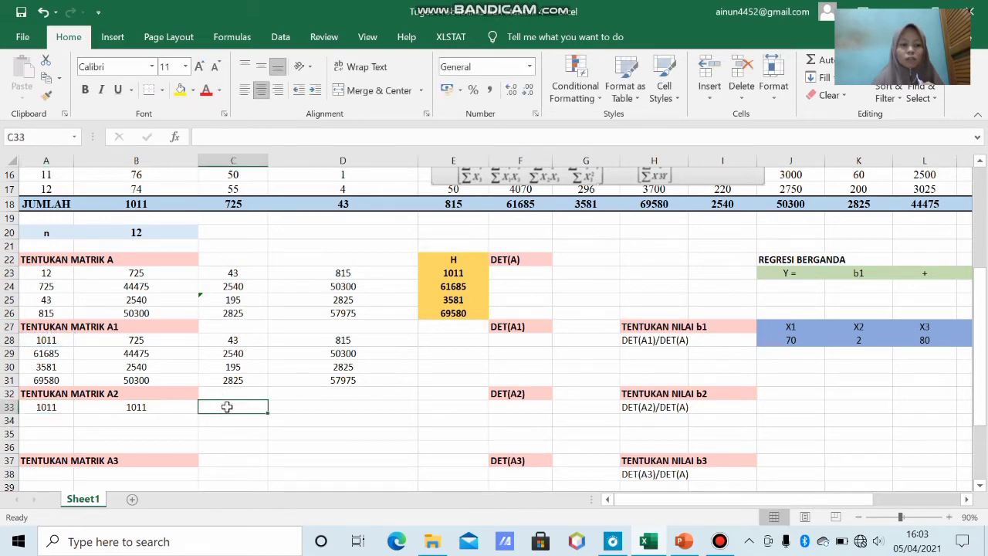
left_click(58, 408)
key("Delete")
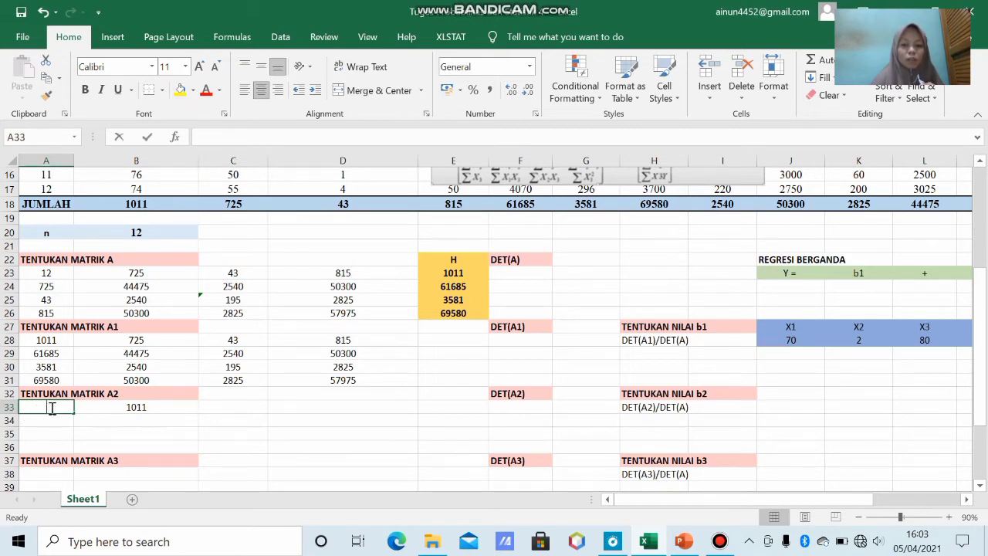
Step: Start matrix A2's first column with matrix A's first entry, =A23, in A33
type("=")
left_click(29, 271)
key("Return")
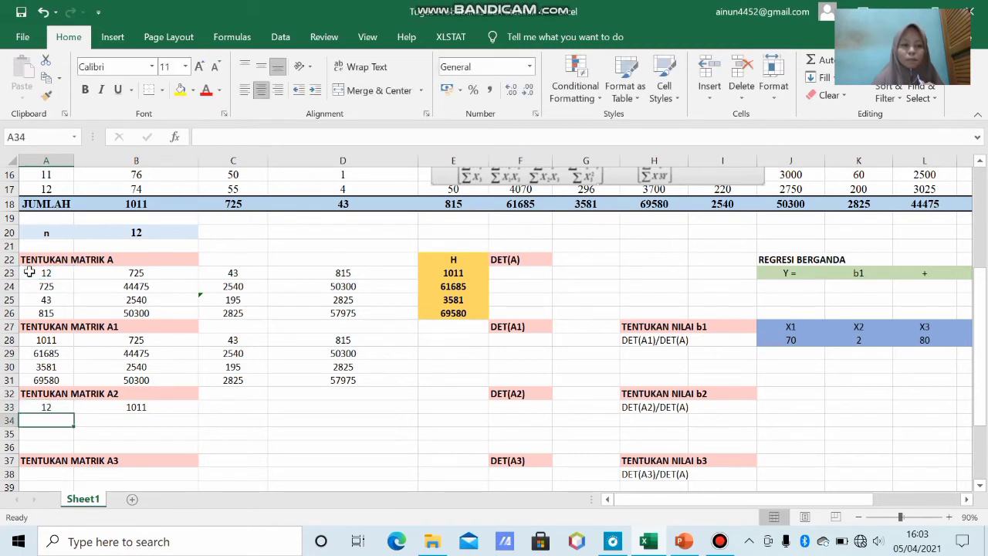
Step: Start matrix A2's third column with matrix A's matching first entry, =C23, in C33
left_click(226, 407)
type("=")
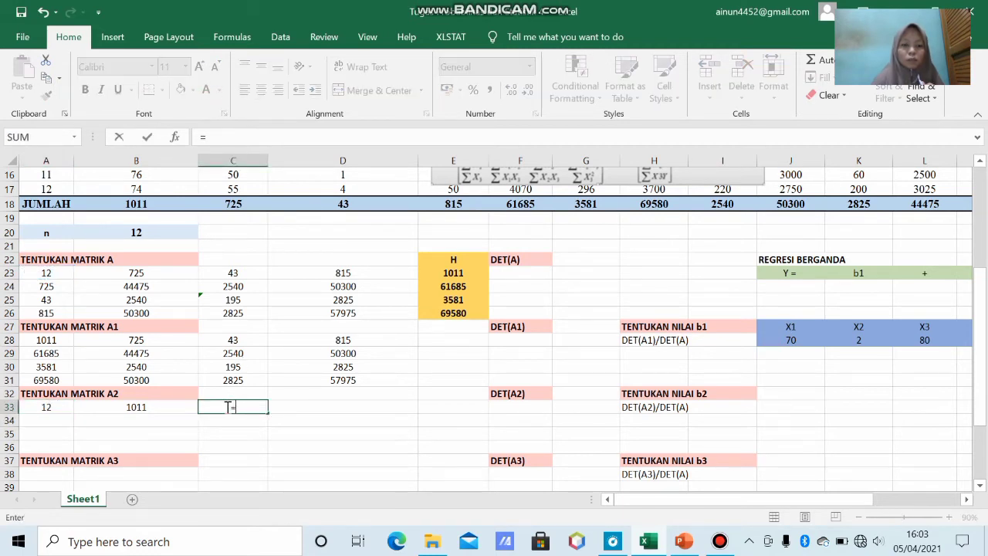
left_click(248, 271)
key("Return")
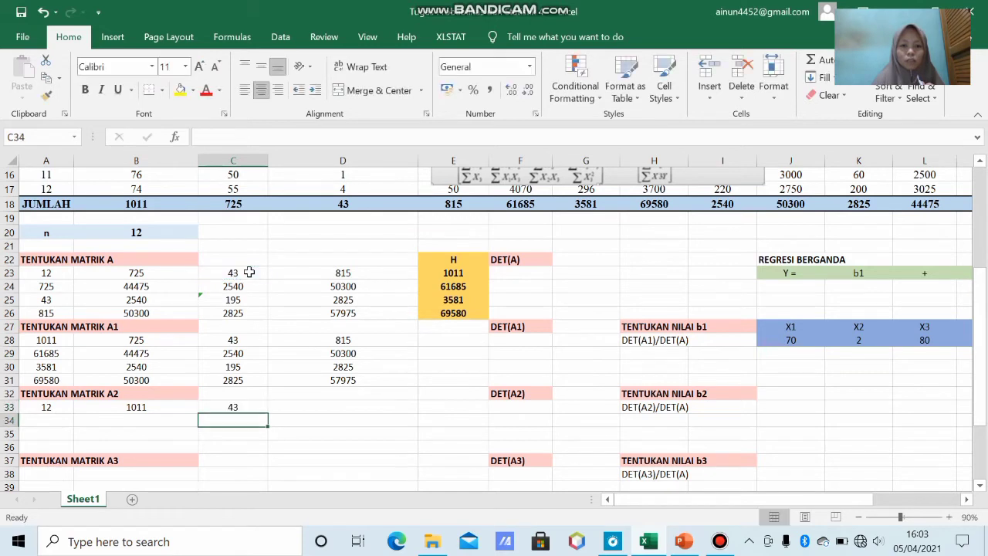
Step: Enter =D23 in D33 and copy matrix A2's first row, A33:D33, down to row 36
left_click(304, 408)
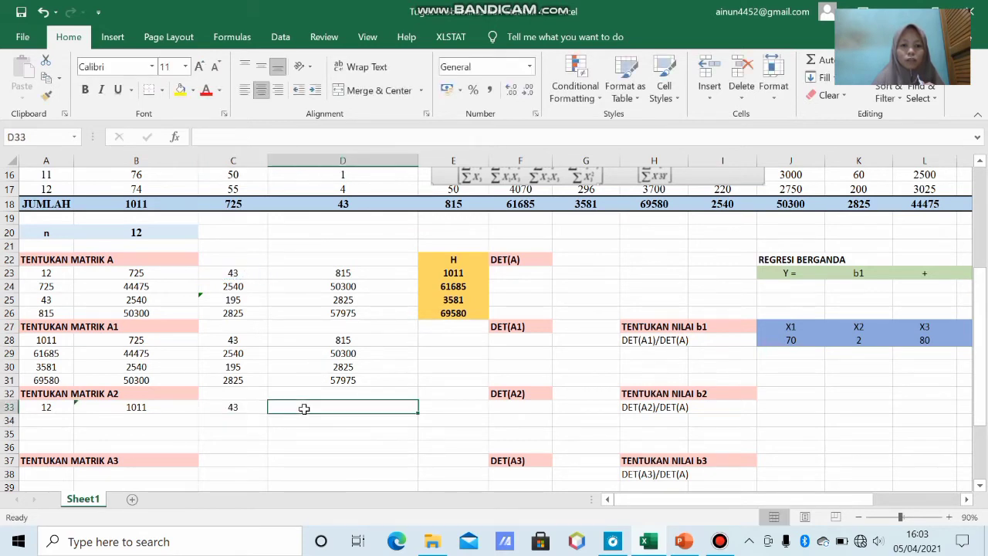
type("=")
left_click(358, 270)
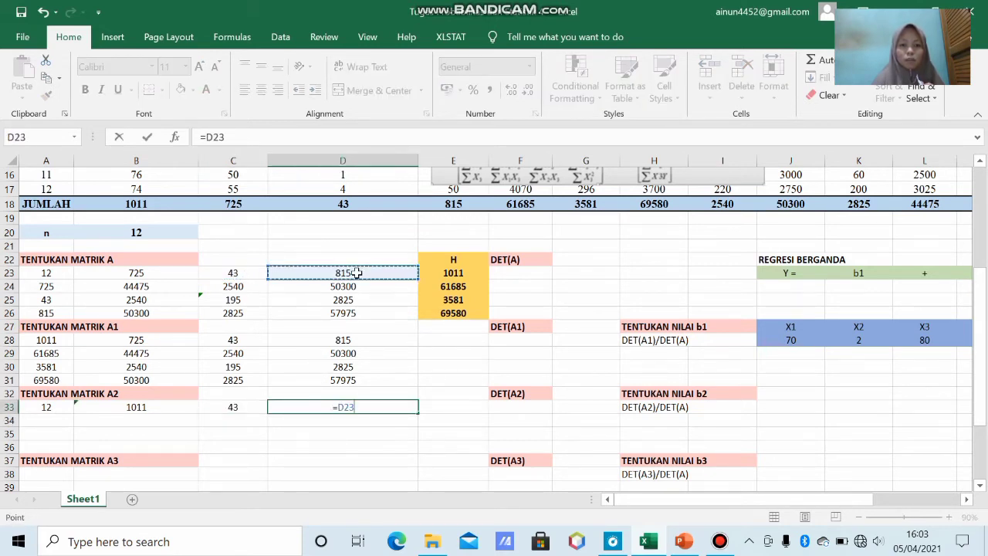
key("Return")
left_click_drag(45, 407, 298, 407)
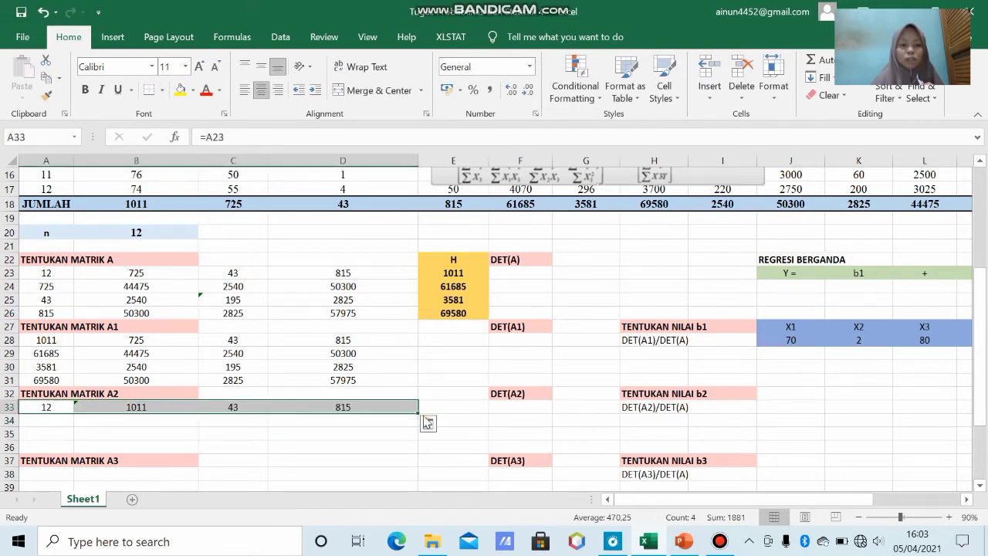
left_click_drag(417, 415, 415, 455)
Step: Start matrix A3's third column with the first entry of vector H, =E23, in C38
left_click_drag(983, 360, 983, 378)
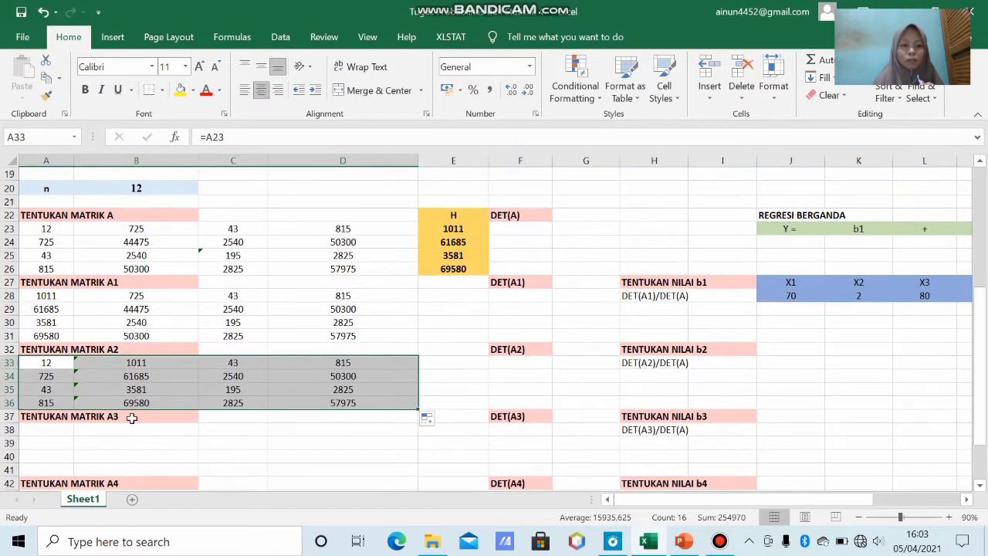
left_click(223, 431)
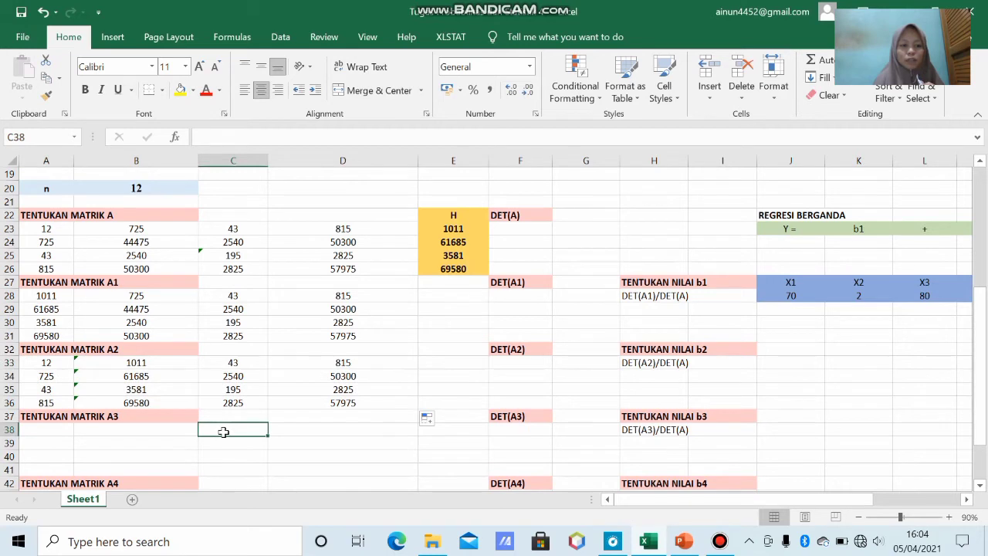
type("=")
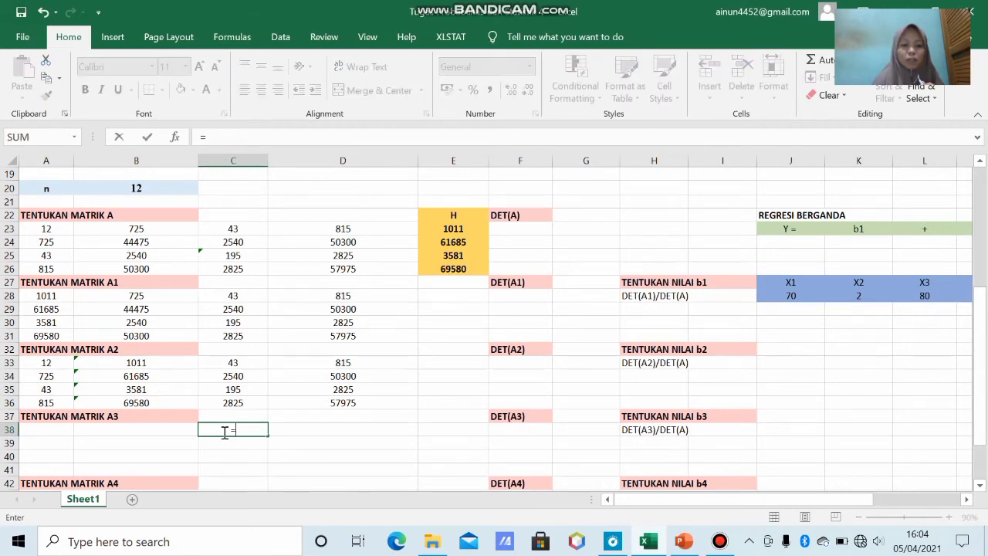
left_click(439, 230)
key("Return")
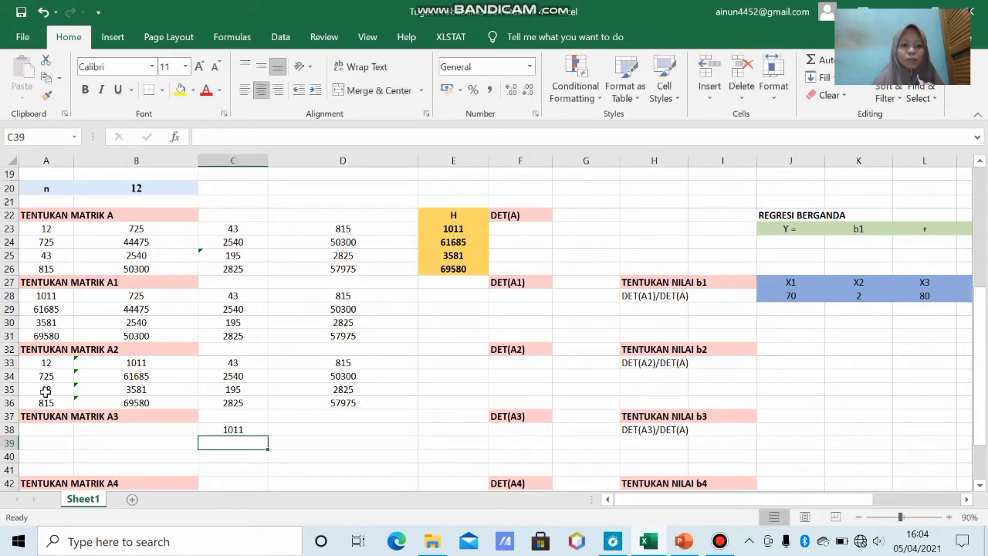
Step: Start matrix A3's first two columns from matrix A with =A23 in A38 and =B23 in B38
left_click(37, 429)
type("=")
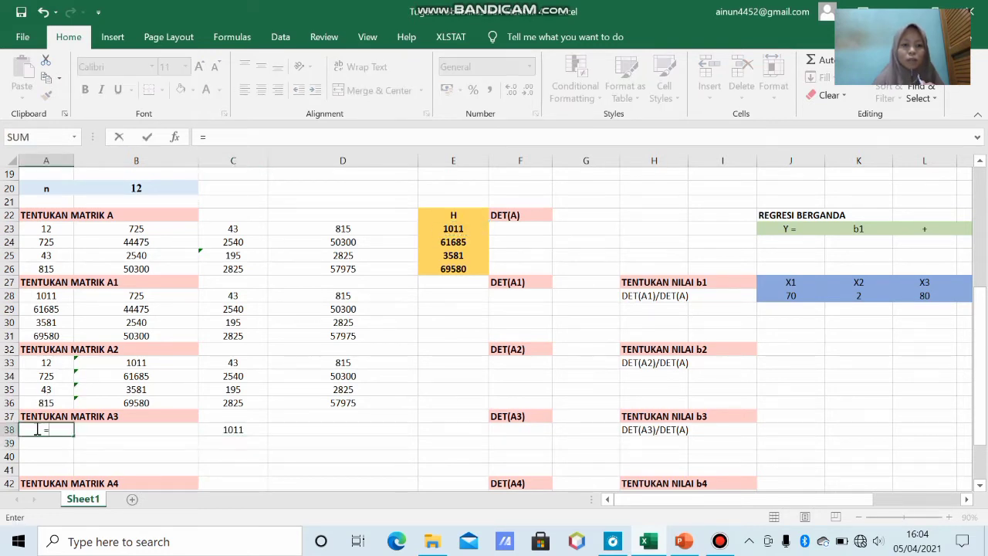
left_click(35, 229)
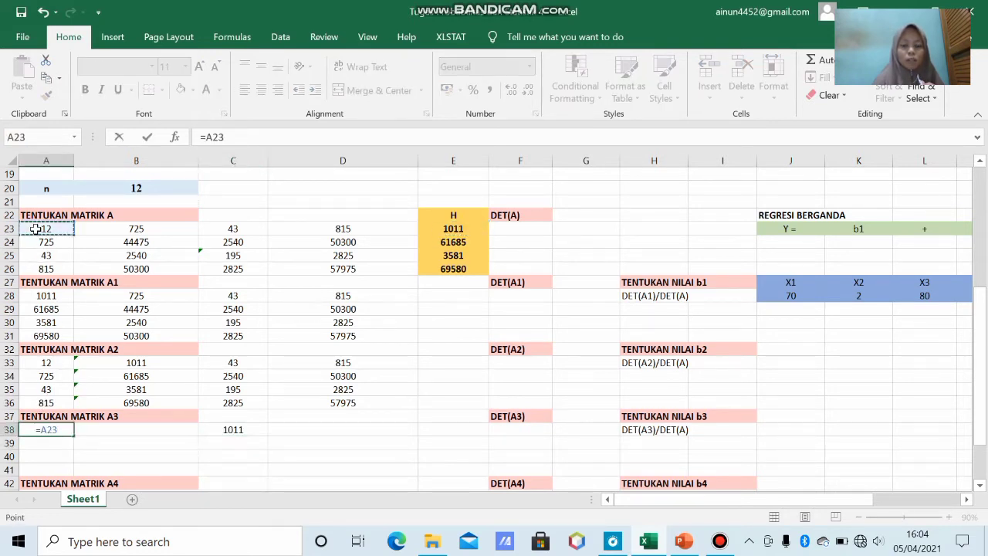
key("Return")
left_click(135, 431)
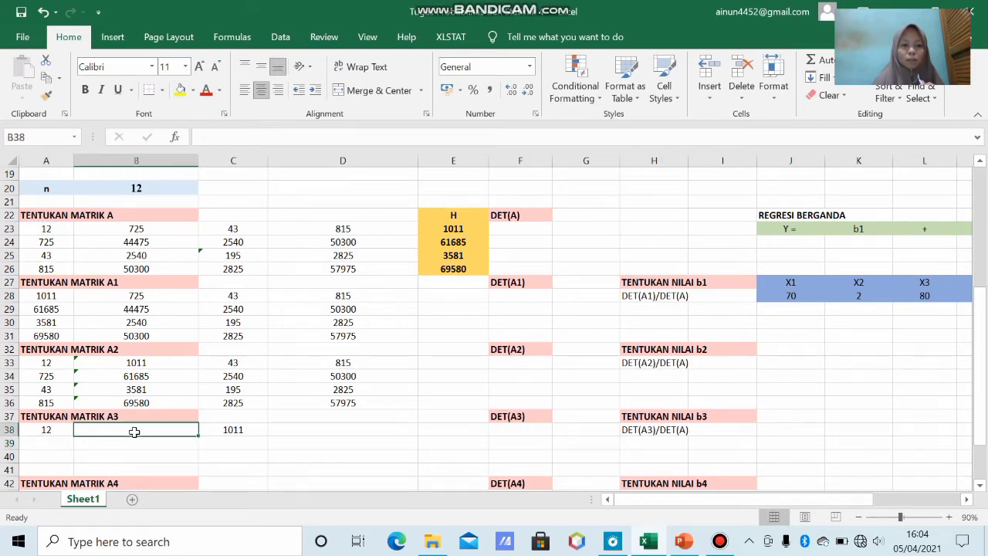
type("=")
left_click(136, 229)
key("Return")
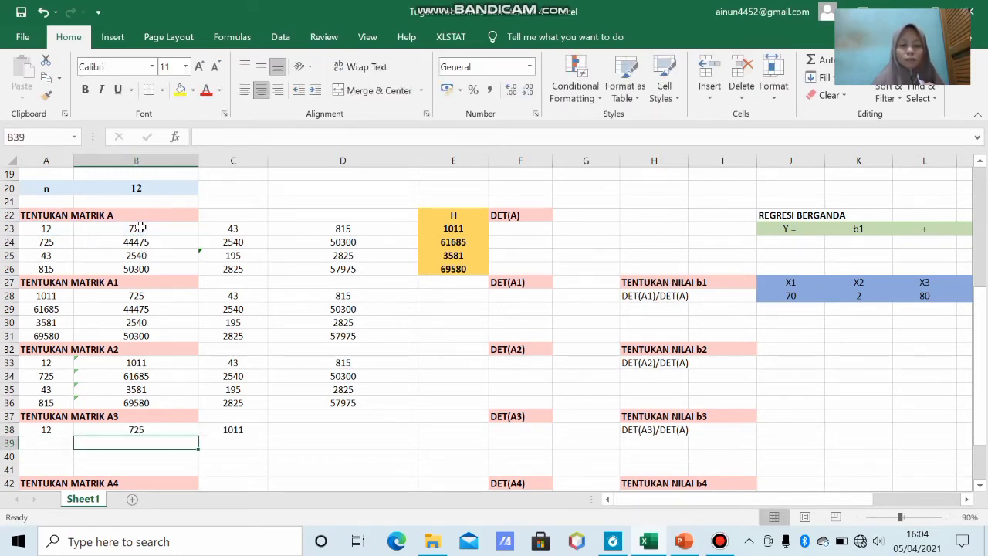
Step: Enter =D23 in D38 and copy matrix A3's first row, A38:D38, down to row 41
left_click(332, 428)
type("=")
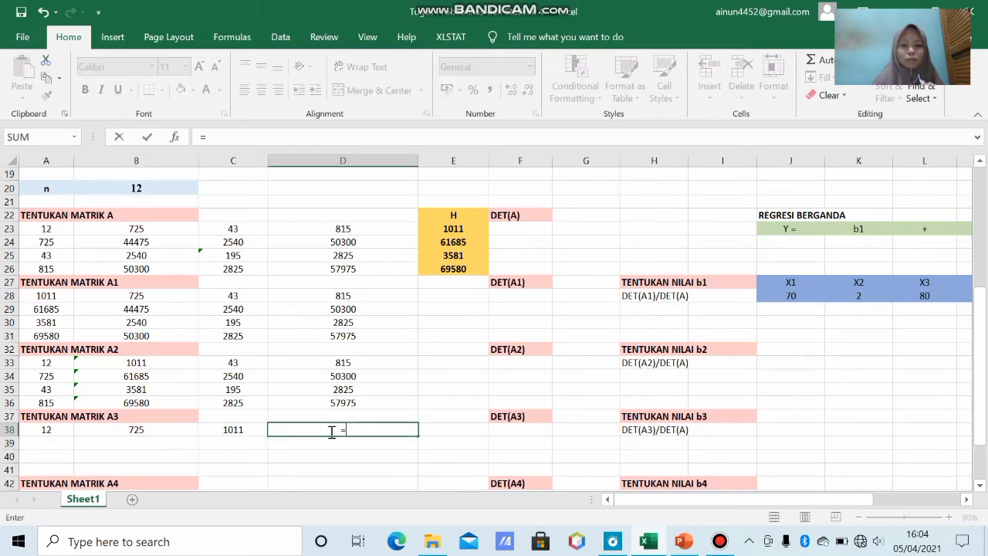
left_click(370, 228)
key("Return")
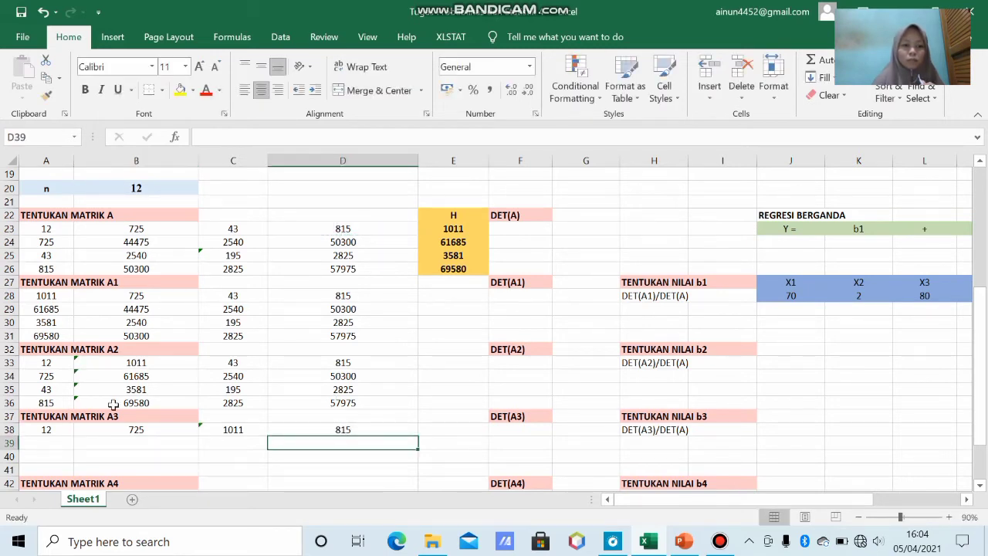
left_click_drag(65, 430, 419, 474)
Step: Start matrix A4's fourth column with the first entry of vector H, =E23, in D43
left_click_drag(983, 372, 984, 409)
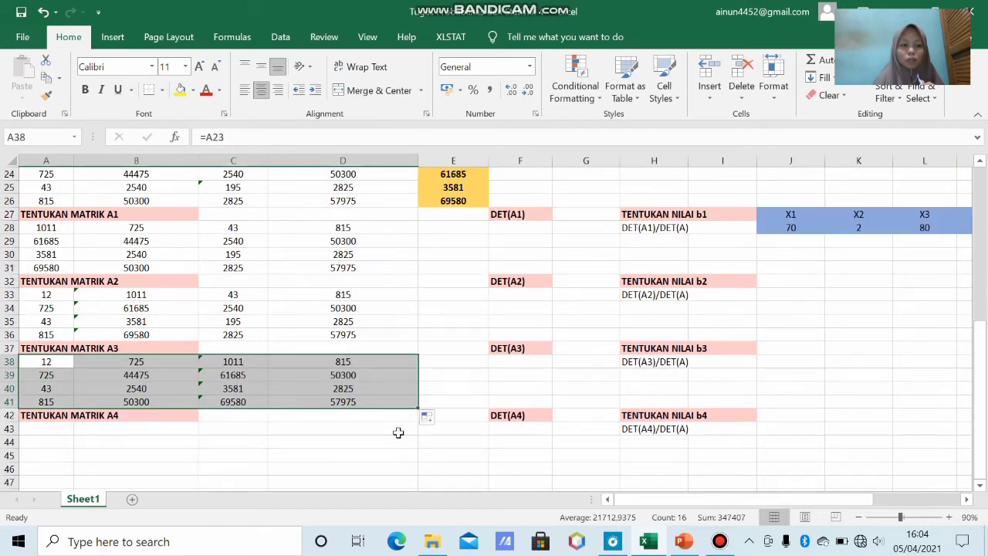
left_click(60, 432)
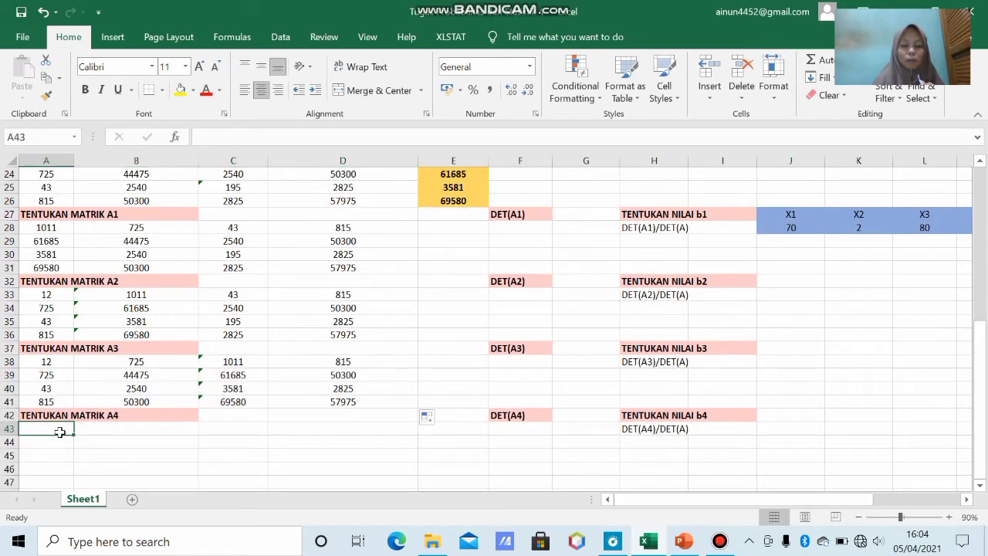
left_click(288, 430)
type("=")
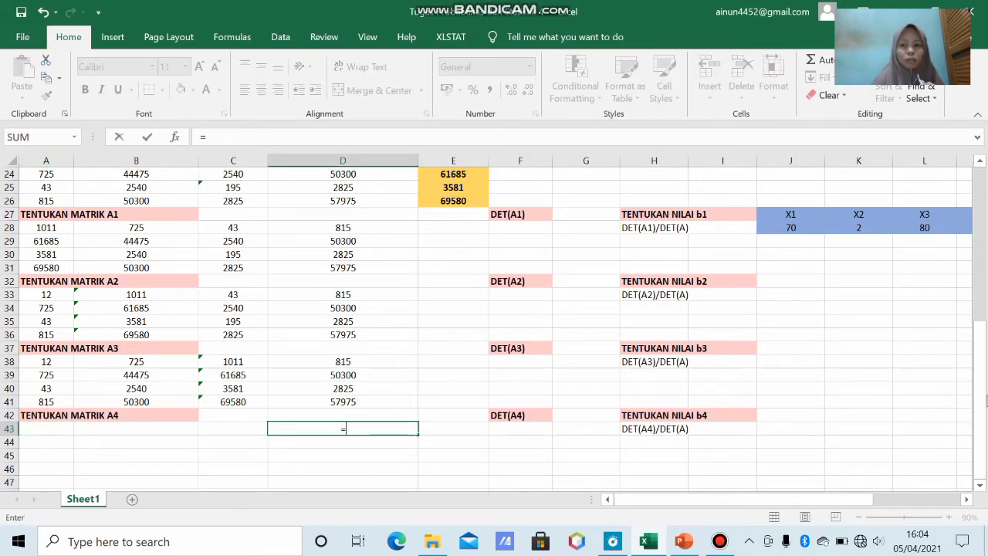
left_click_drag(983, 392, 981, 383)
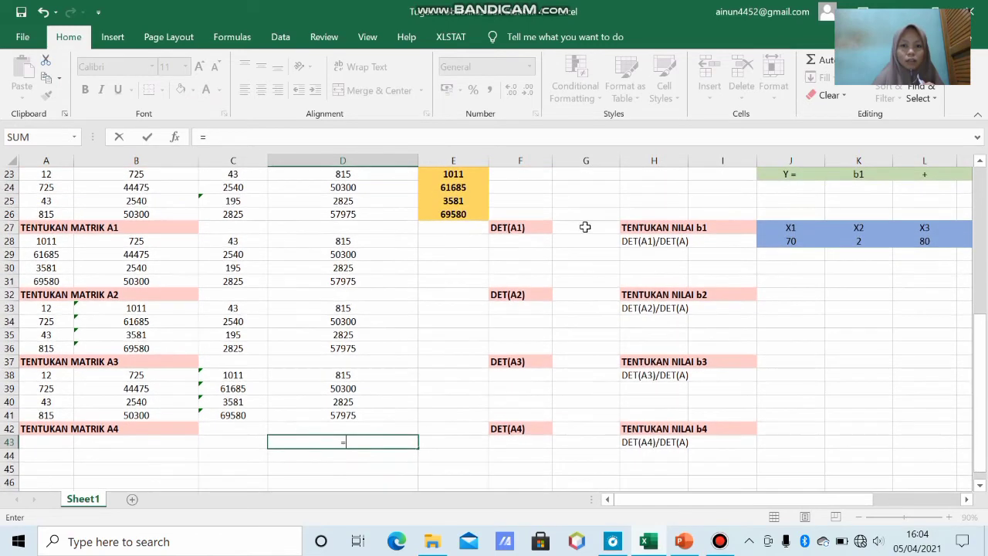
left_click(473, 176)
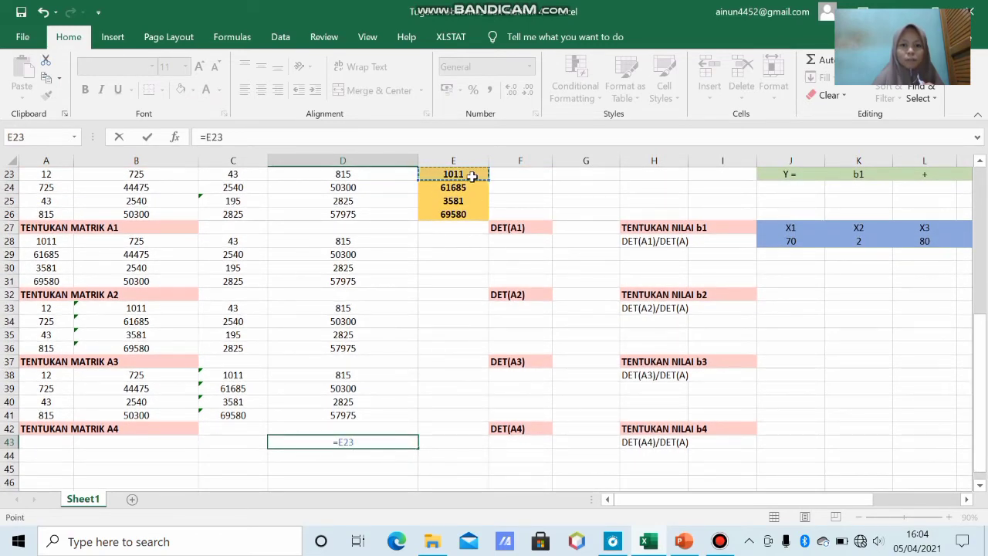
key("Return")
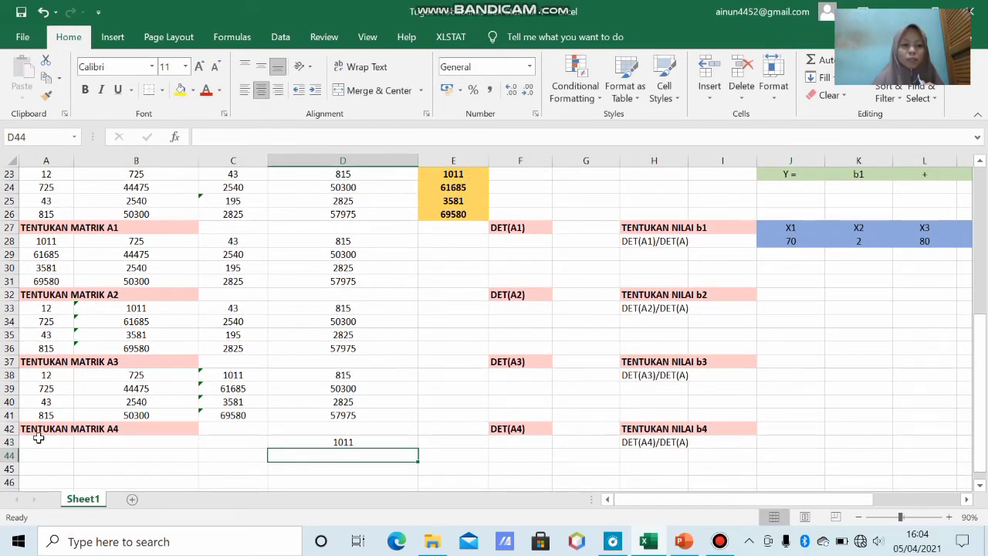
Step: Start matrix A4's first two columns from matrix A with =A23 in A43 and =B23 in B43
left_click(39, 437)
type("=")
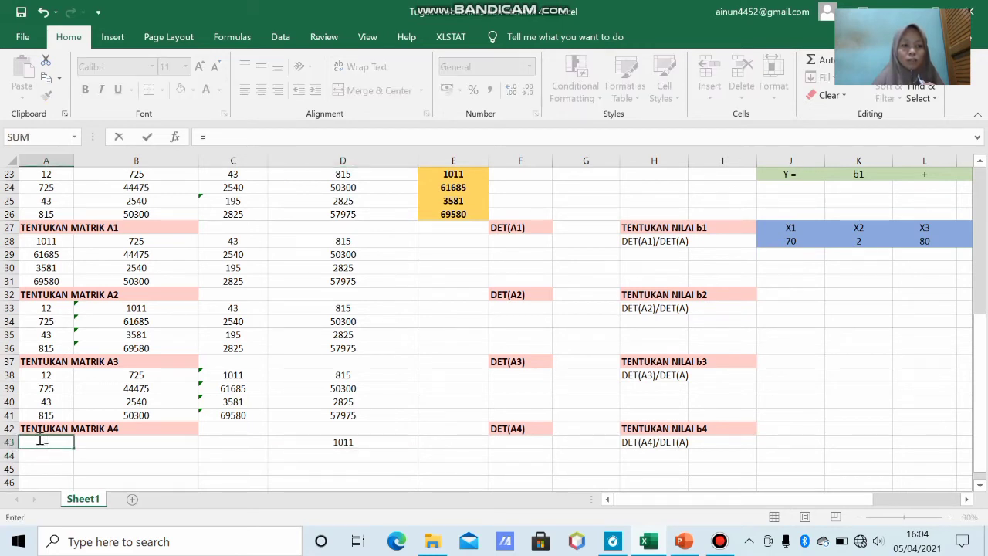
left_click(50, 178)
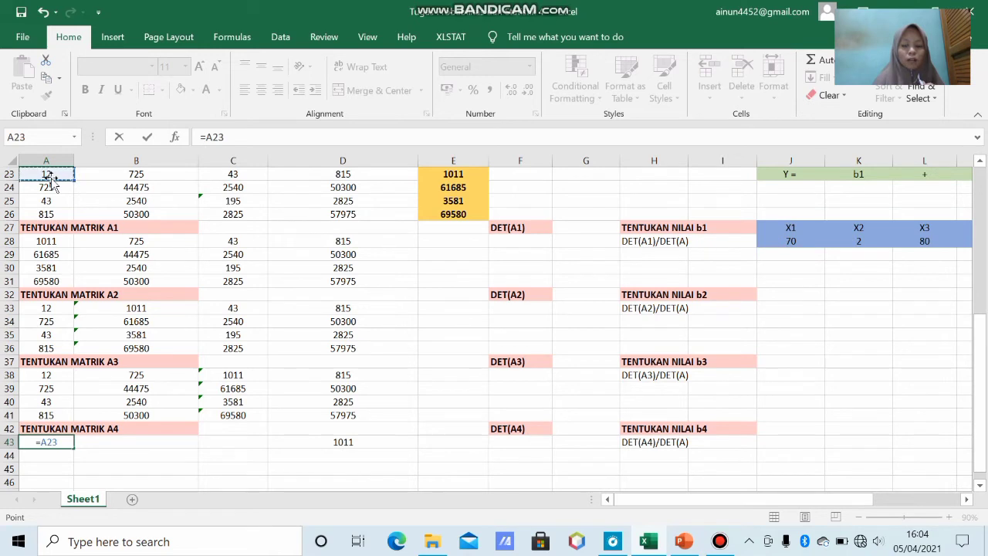
key("Return")
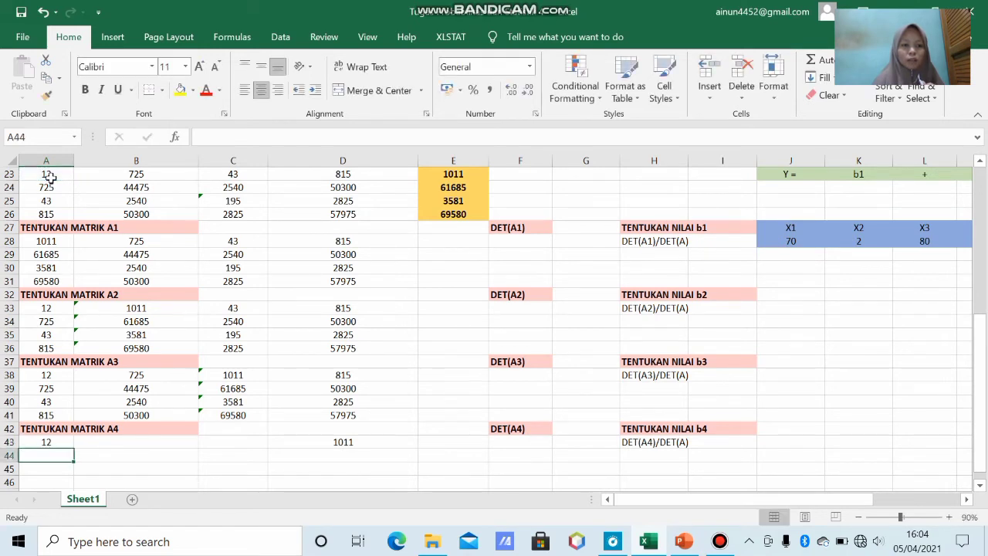
left_click(121, 441)
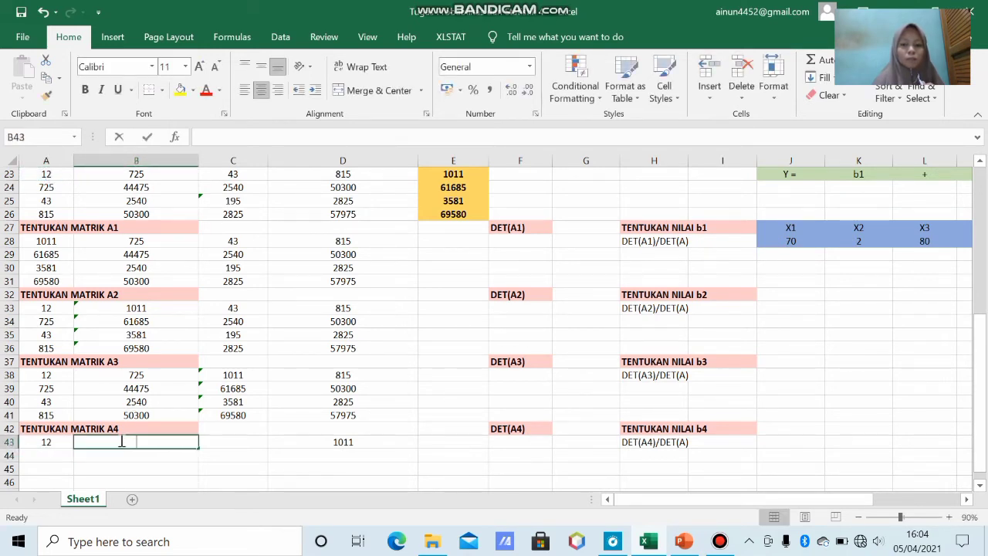
type("=")
left_click(155, 173)
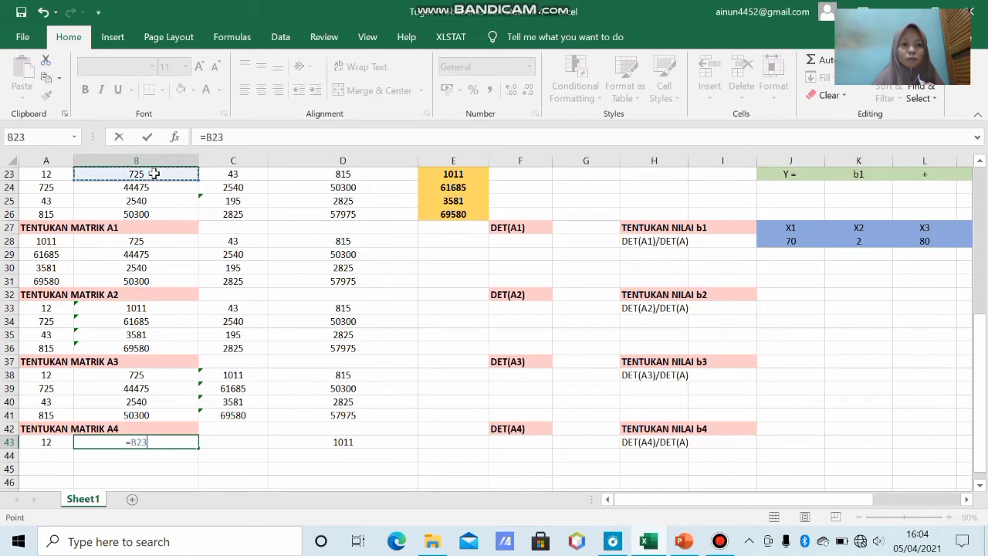
key("Return")
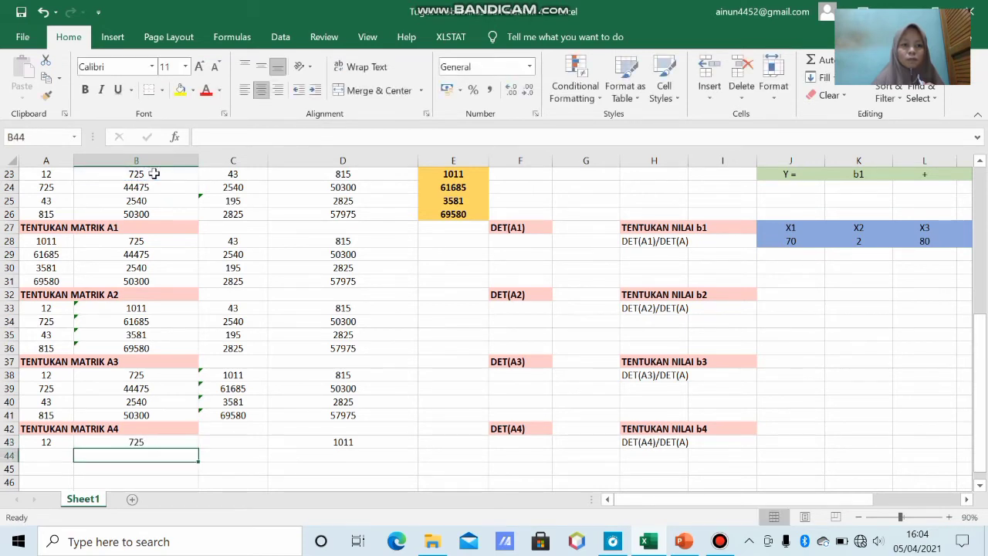
Step: Enter =C23 in C43 and copy matrix A4's first row, A43:D43, down to row 46
left_click(240, 441)
type("=")
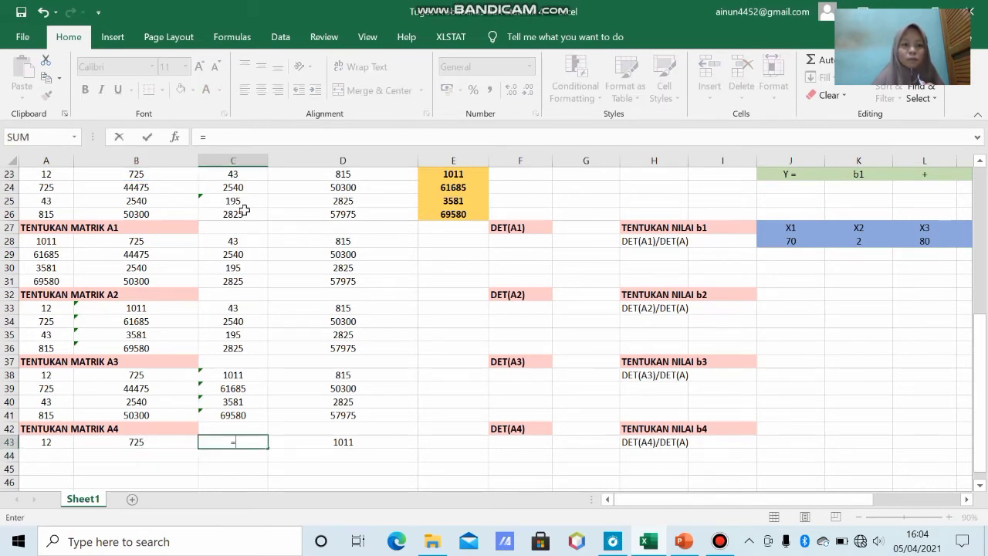
left_click(233, 175)
key("Return")
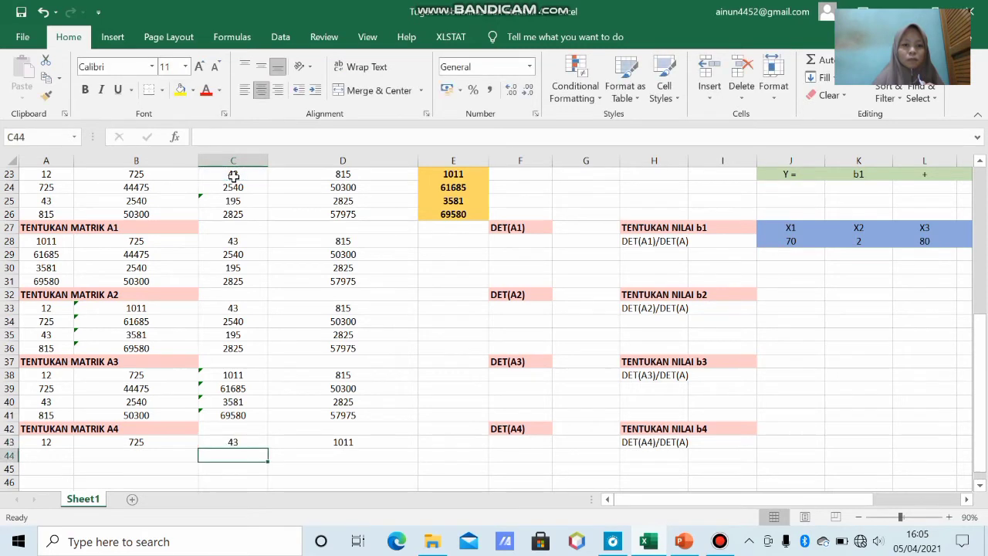
left_click_drag(44, 443, 353, 441)
left_click_drag(417, 447, 412, 483)
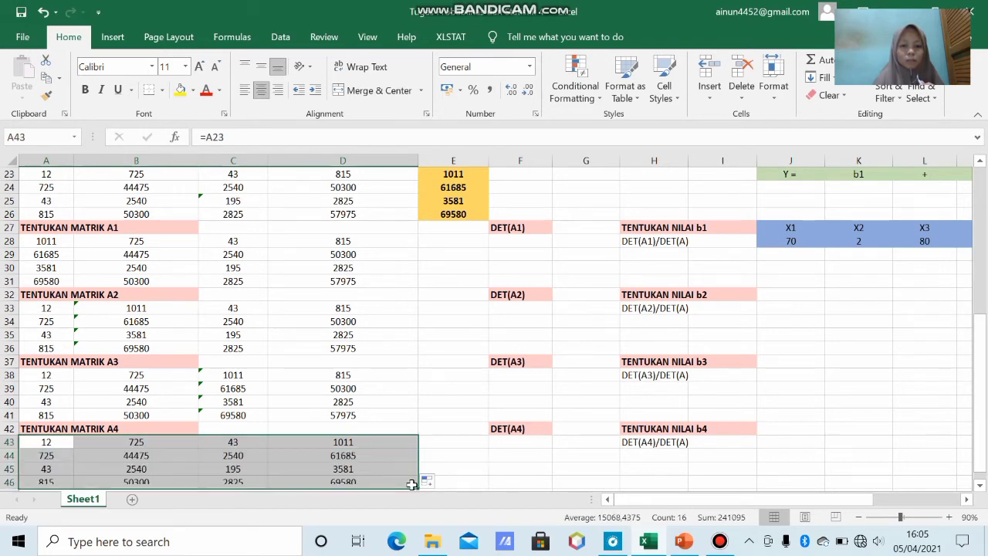
left_click(450, 454)
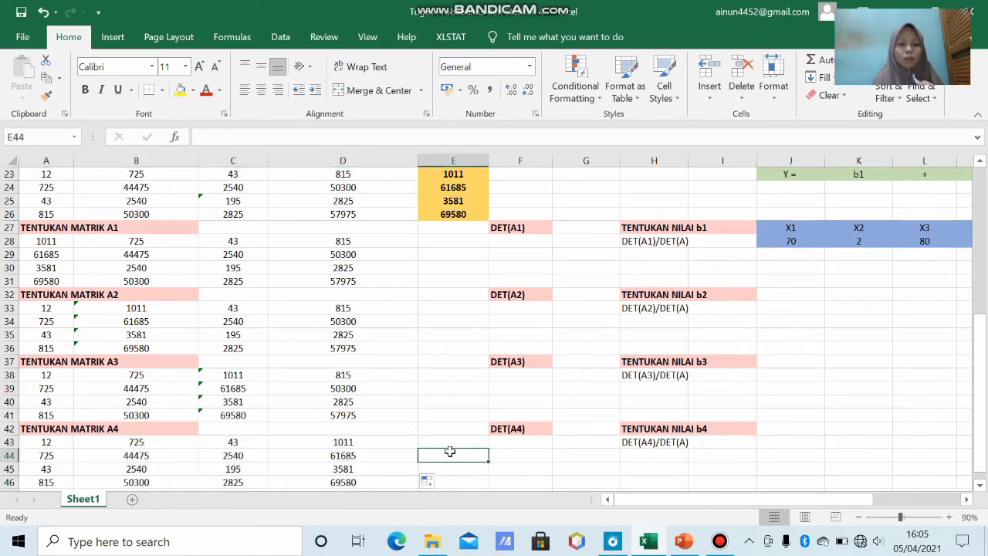
Step: Move the matrix formula picture off the data table so it no longer covers the sums columns
mouse_move(987, 409)
left_mouse_down()
mouse_move(985, 372)
mouse_move(986, 413)
left_mouse_up()
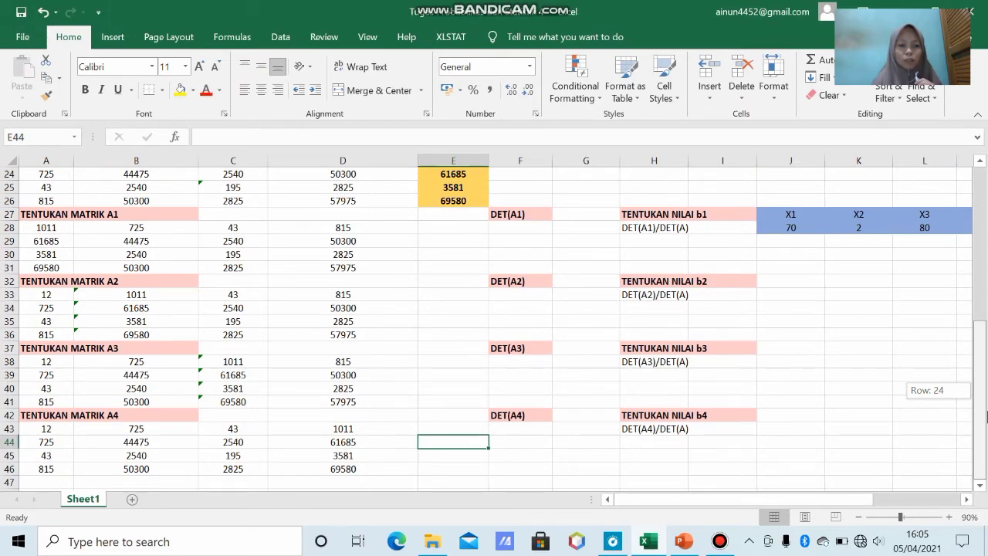
left_click_drag(985, 409, 934, 166)
scroll(876, 287, "down", 1)
left_click_drag(713, 250, 976, 255)
left_click_drag(672, 254, 964, 261)
left_click_drag(855, 239, 946, 232)
left_click_drag(719, 225, 686, 256)
left_click_drag(741, 500, 637, 497)
left_click_drag(985, 262, 985, 291)
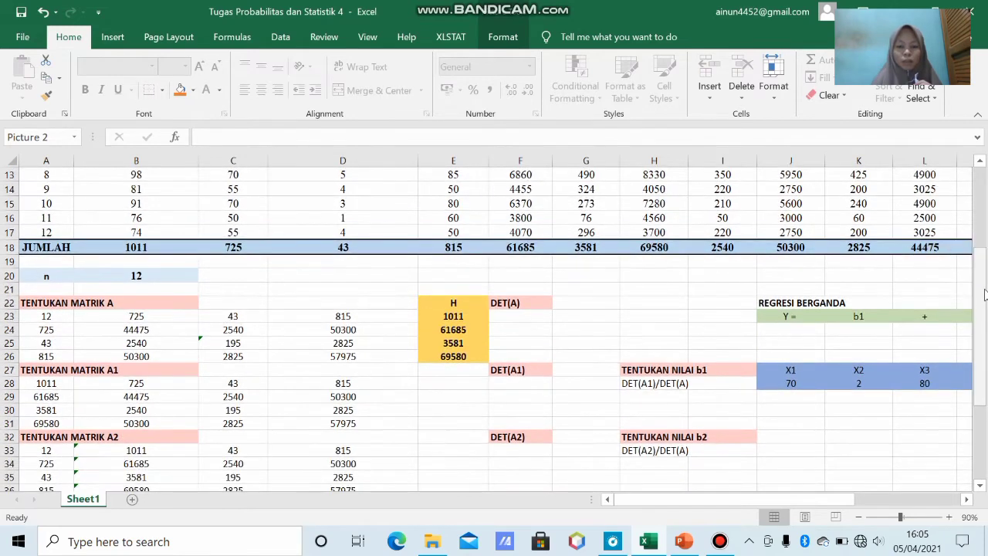
Step: Compute matrix A's determinant in F23 with =MDETERM(A23:D26)
left_click(522, 315)
type("=mde")
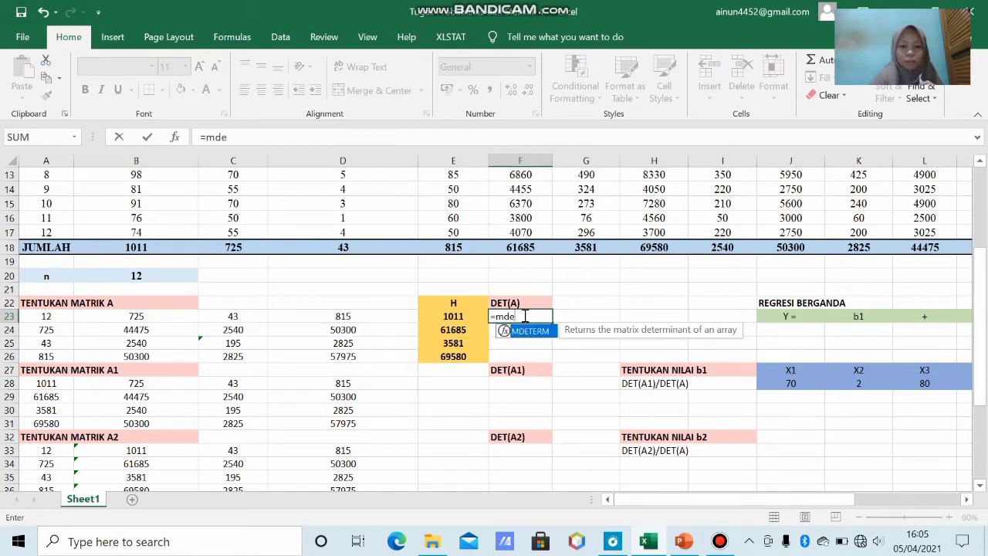
key("Tab")
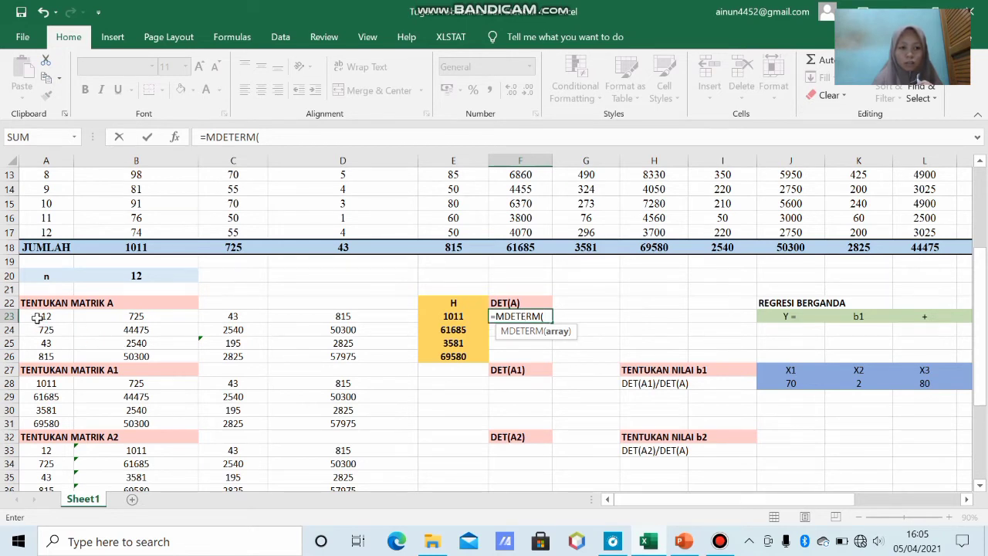
left_click_drag(36, 317, 314, 354)
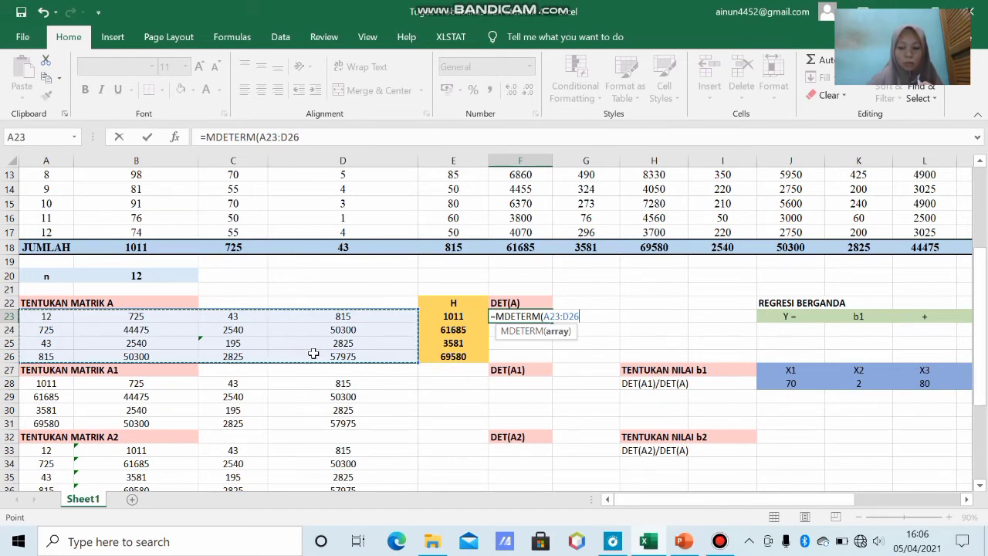
type(")")
key("Return")
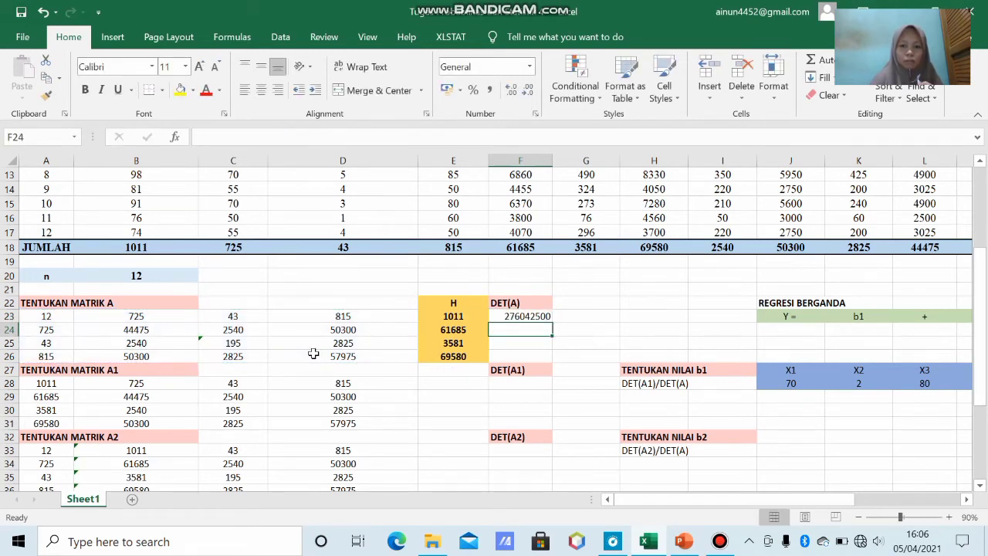
Step: Compute matrix A1's determinant in F28 with =MDETERM(A28:D31)
left_click(517, 383)
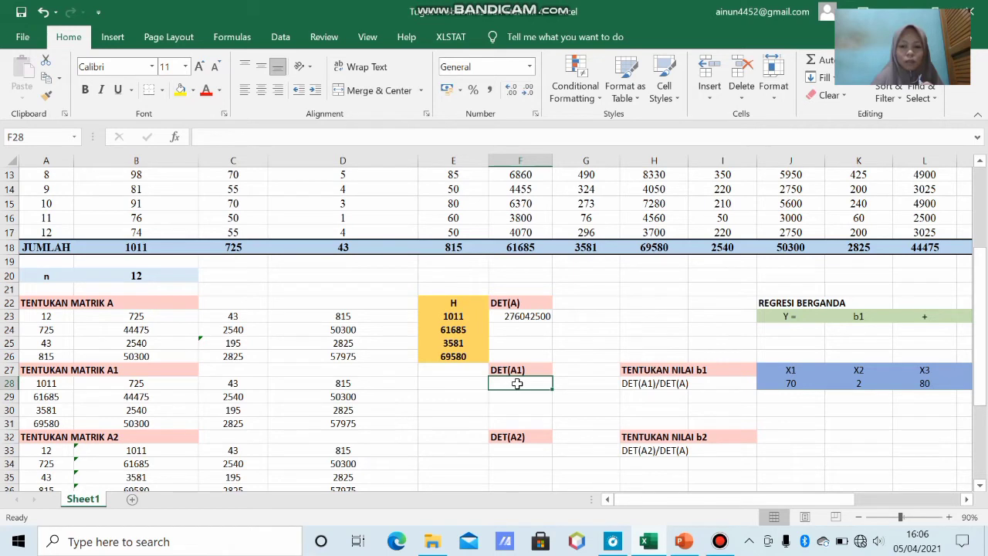
type("=mde")
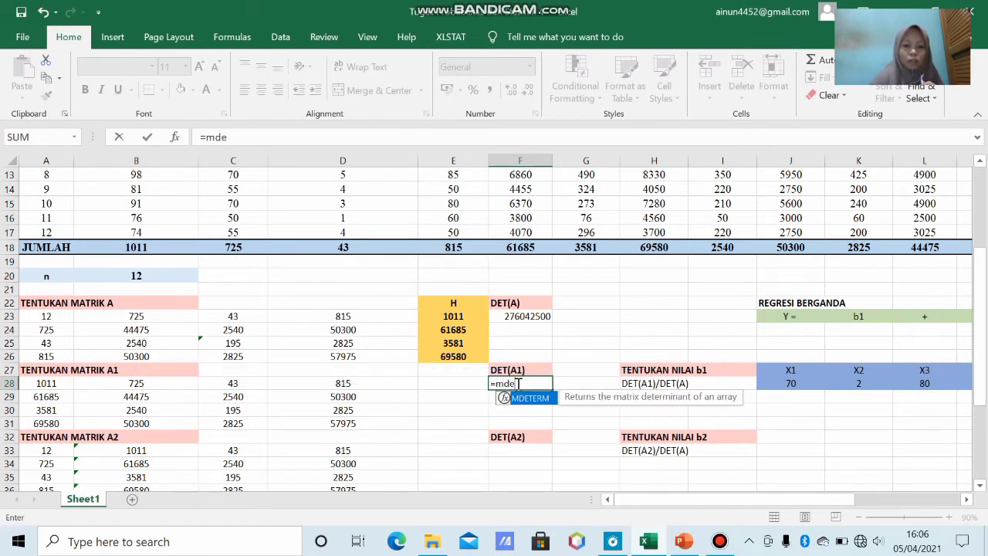
key("Tab")
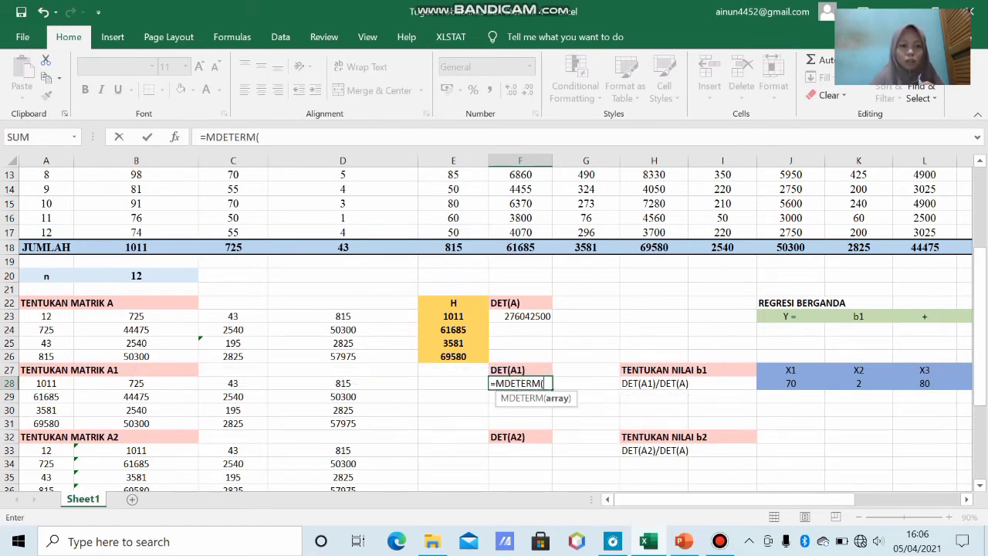
left_click(47, 383)
left_click_drag(46, 383, 319, 430)
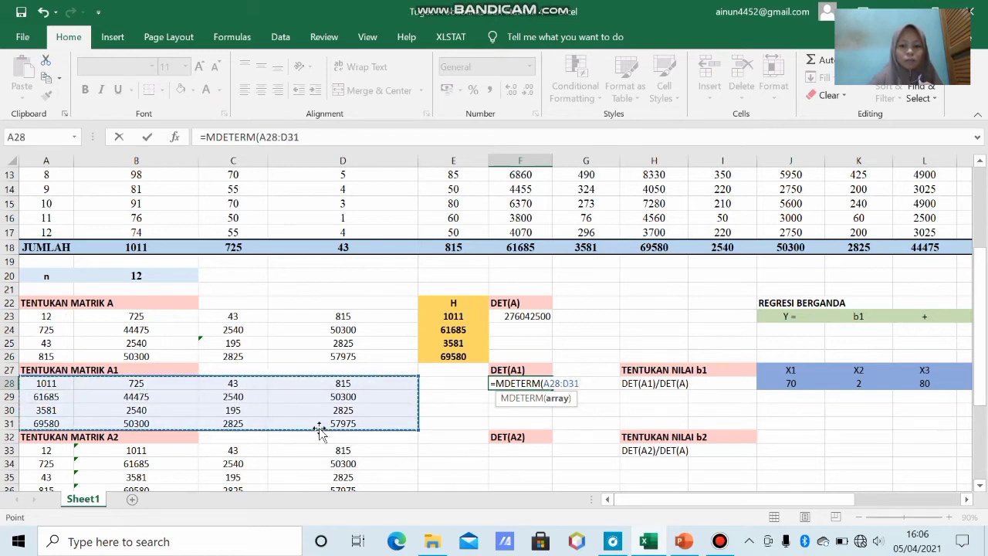
type(")")
key("Return")
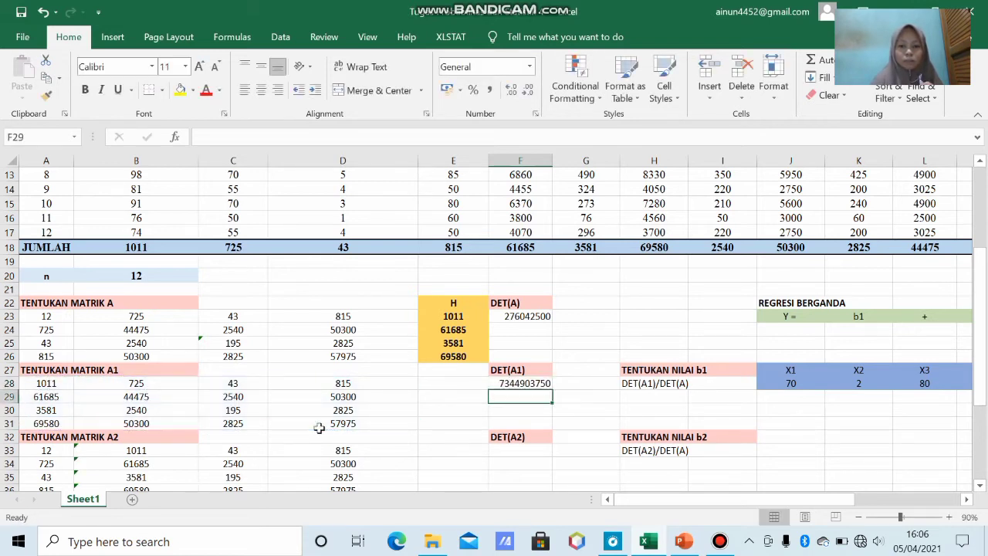
Step: Compute matrix A2's determinant in F33 with =MDETERM(A33:D36)
left_click(504, 450)
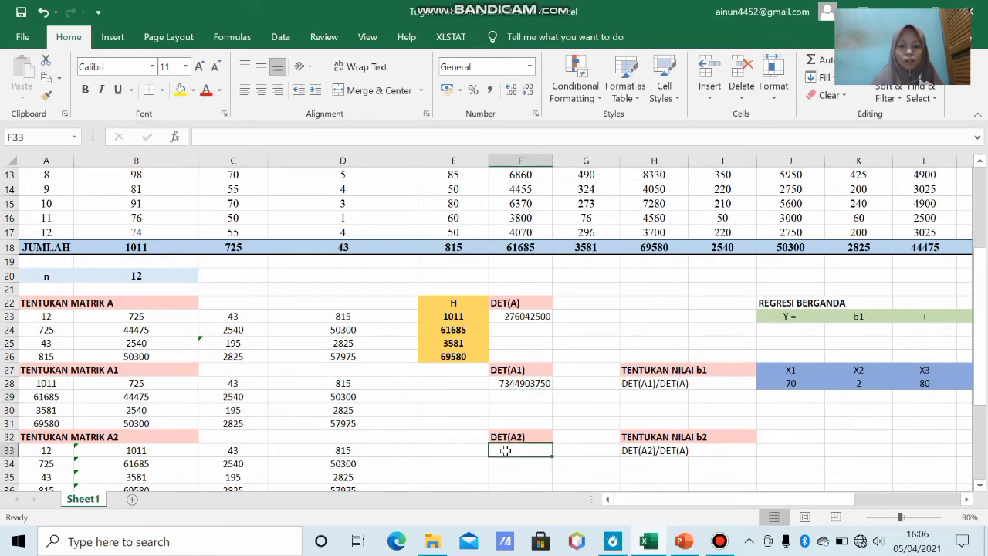
type("(")
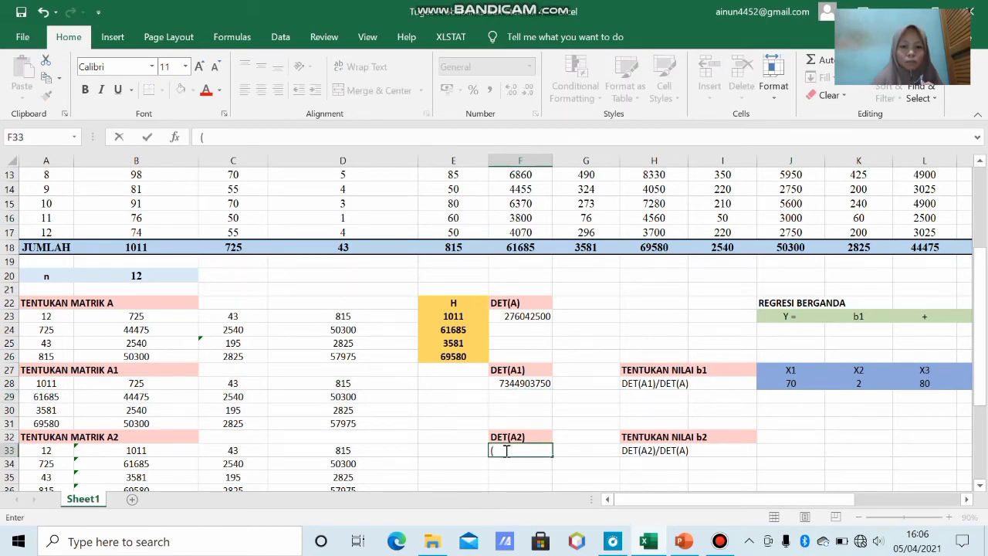
key("BackSpace")
type("=")
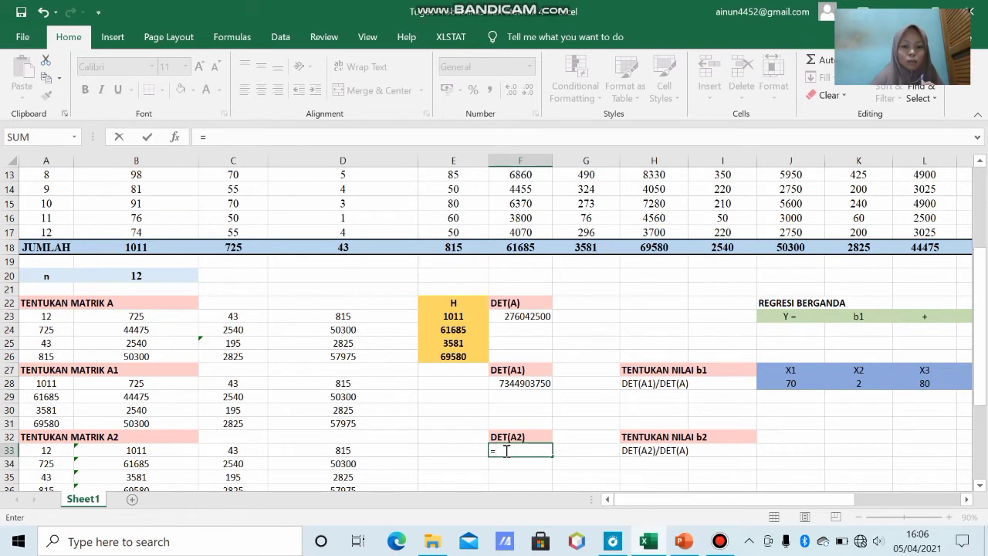
type("md")
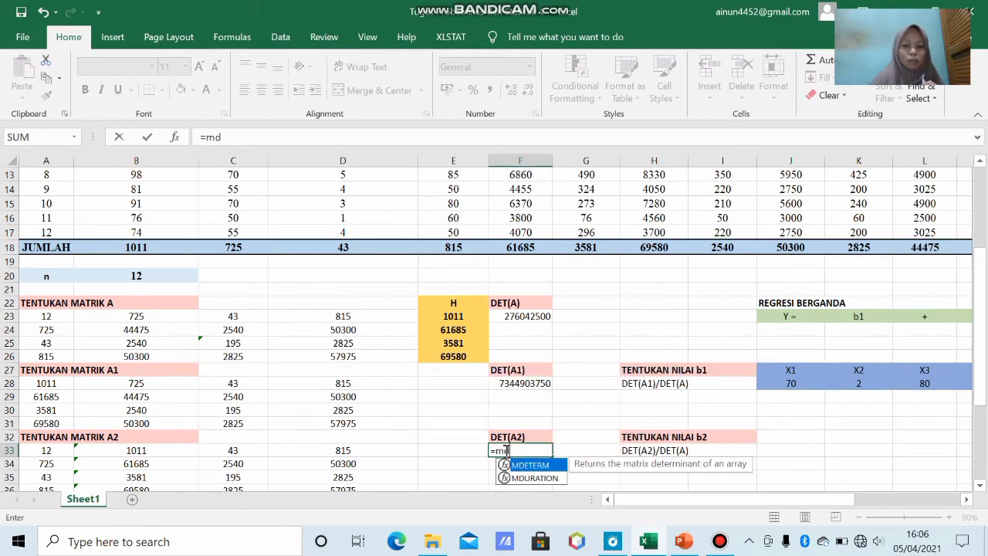
key("Tab")
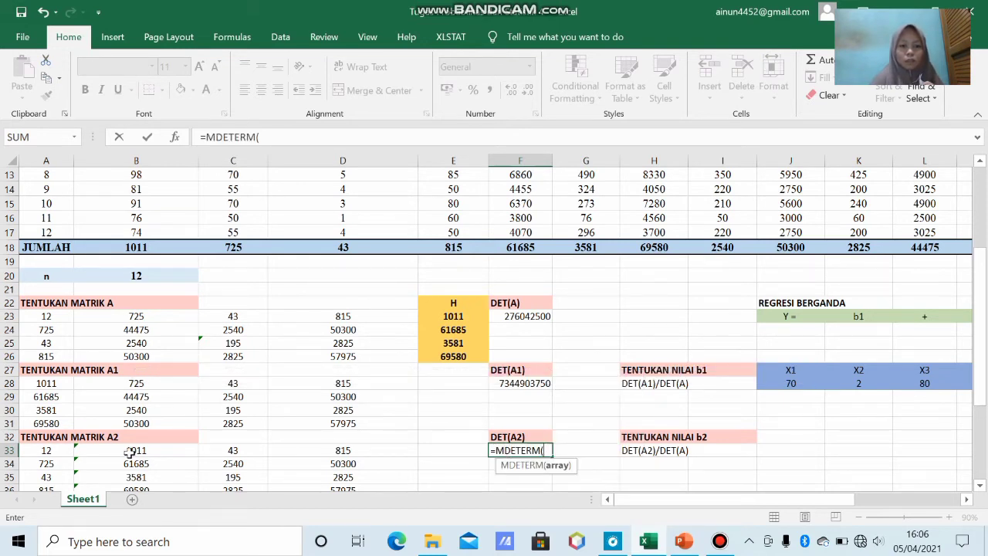
left_click_drag(36, 454, 294, 490)
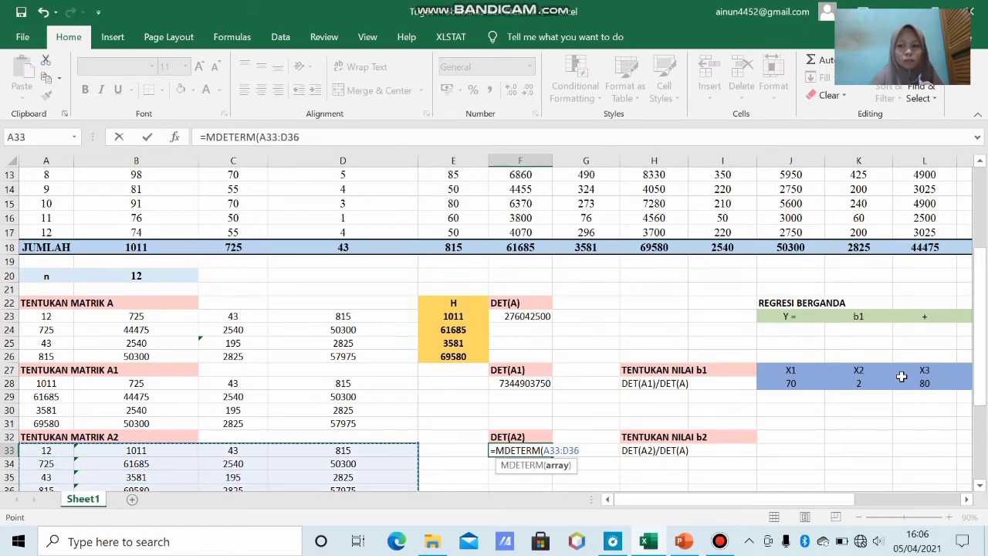
left_click_drag(983, 377, 980, 433)
type(")")
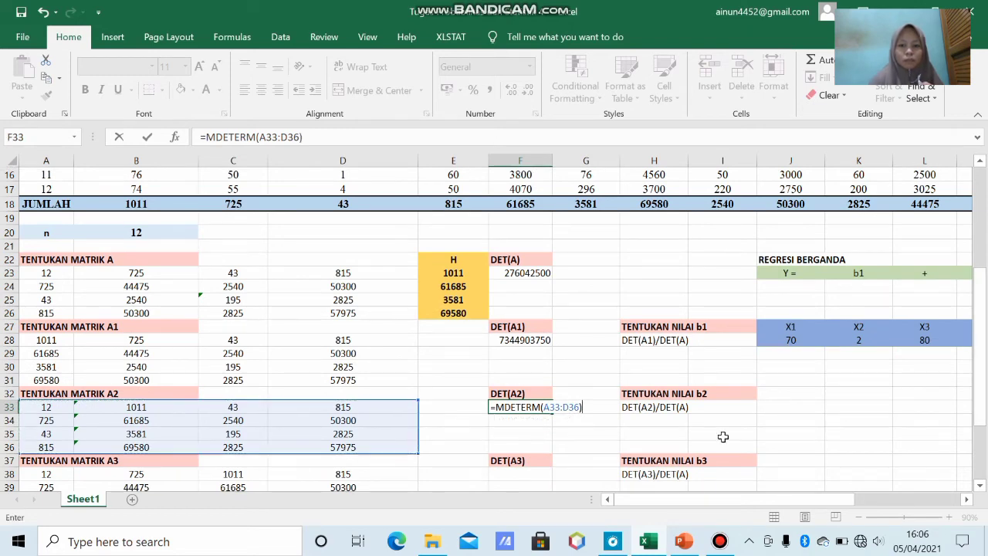
key("Return")
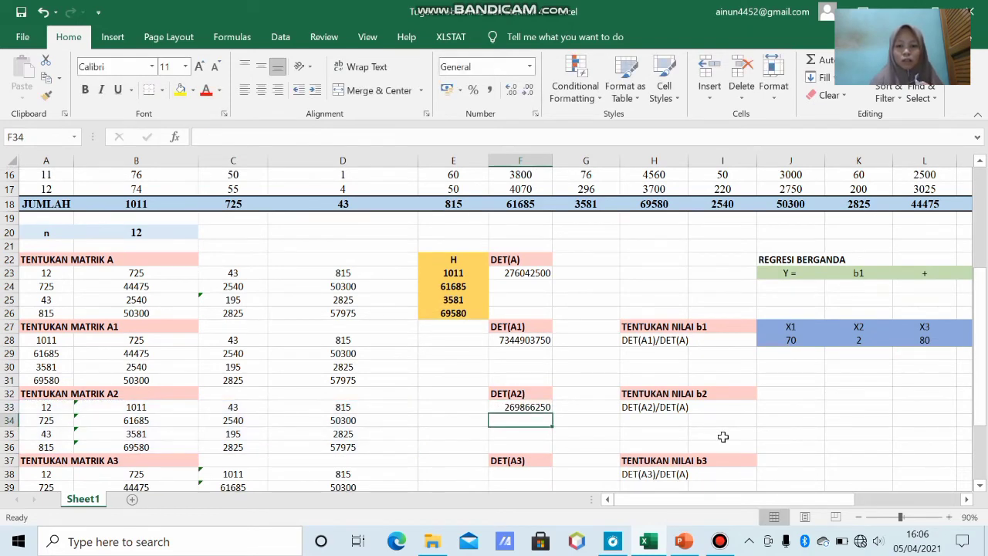
Step: Compute matrix A3's determinant in F38 with =MDETERM(A38:D41)
left_click_drag(982, 390, 982, 447)
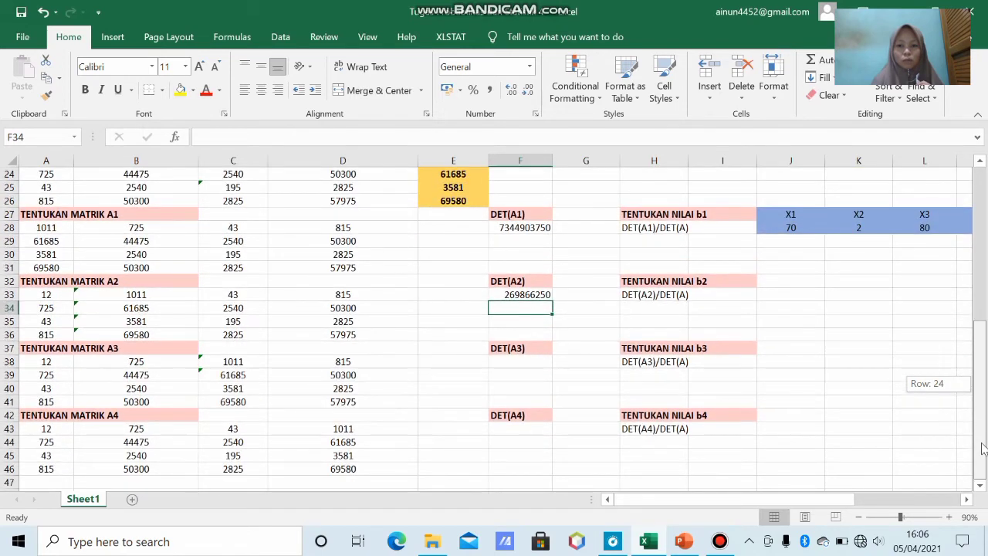
left_click(510, 360)
type("=mde")
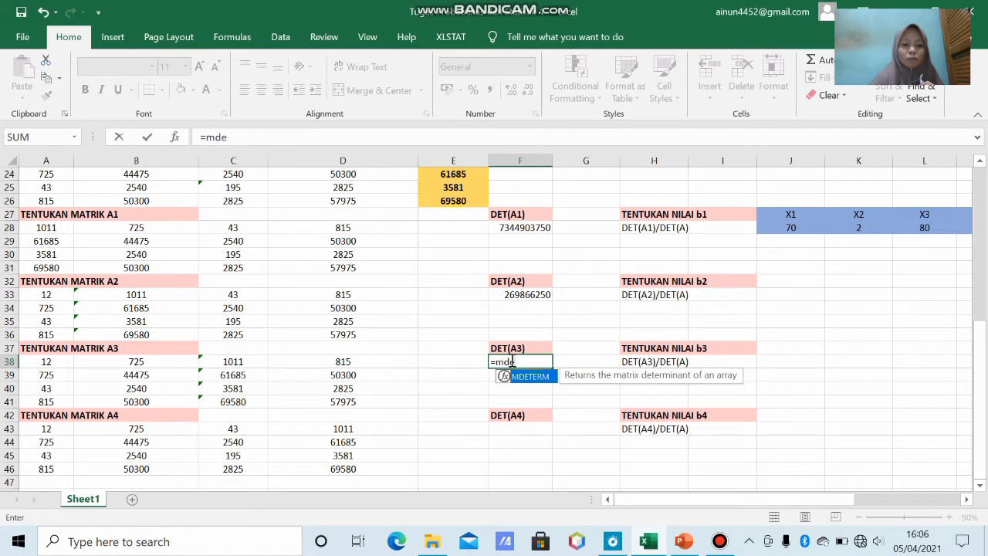
key("Tab")
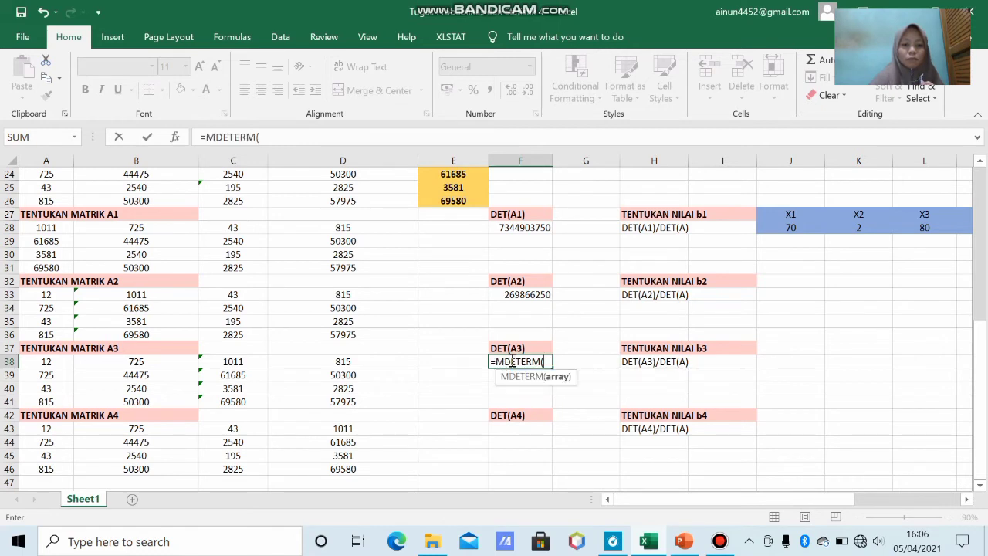
left_click_drag(49, 362, 311, 402)
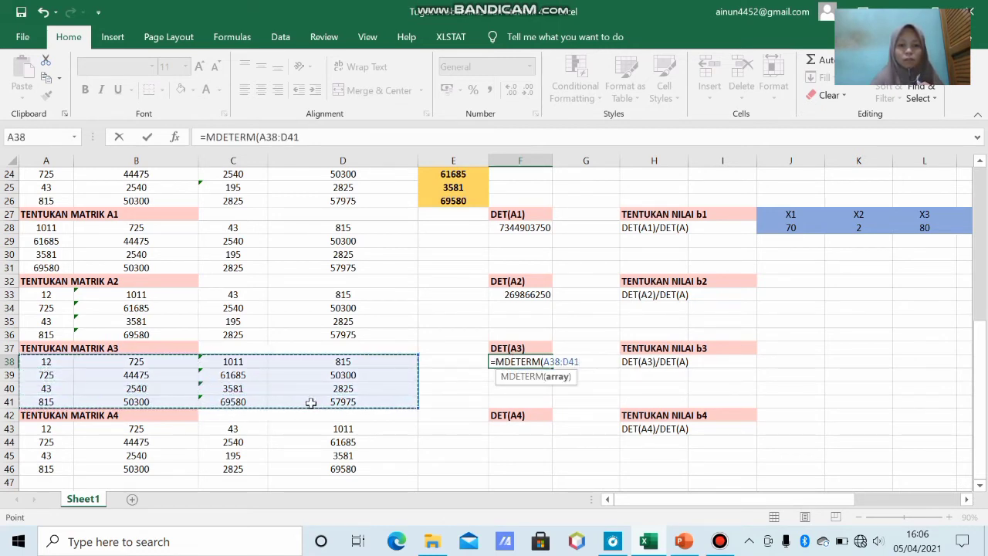
type(")")
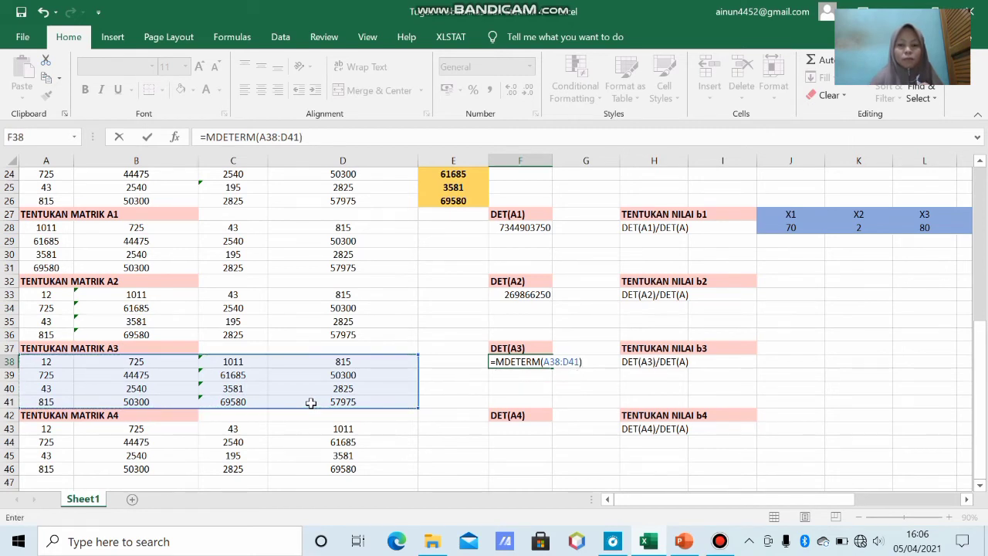
key("Return")
Step: Compute matrix A4's determinant in F43 with =MDETERM(A43:D46)
left_click(512, 426)
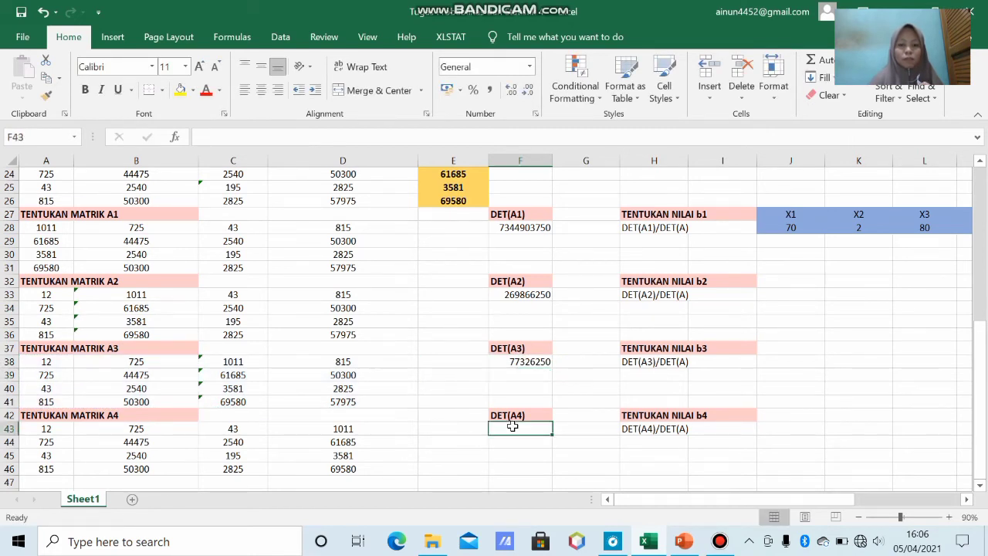
type("=")
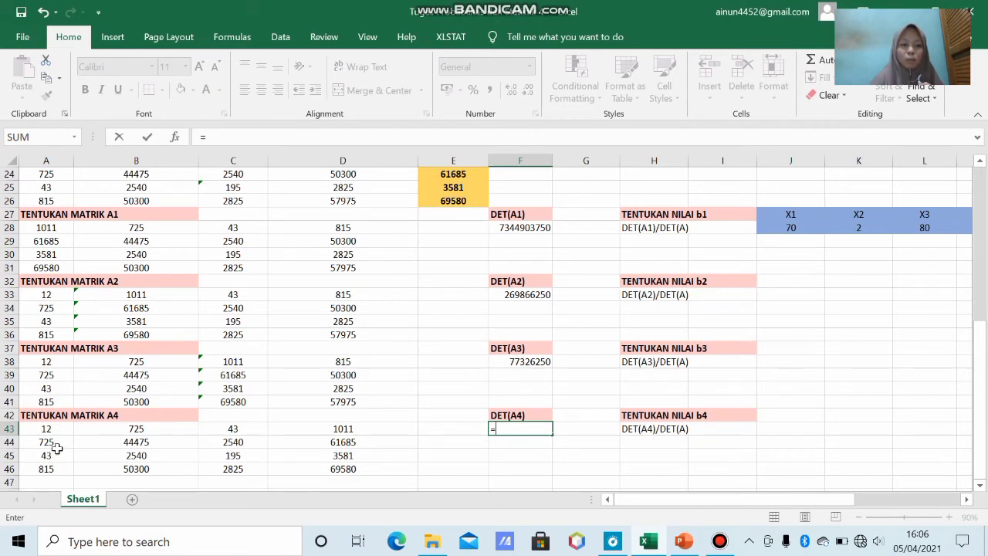
type("mde")
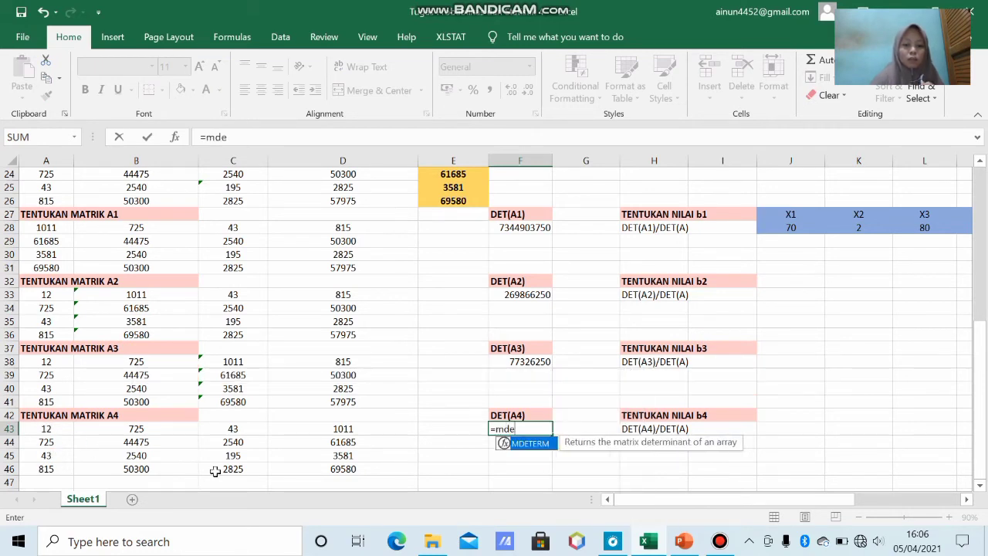
key("Tab")
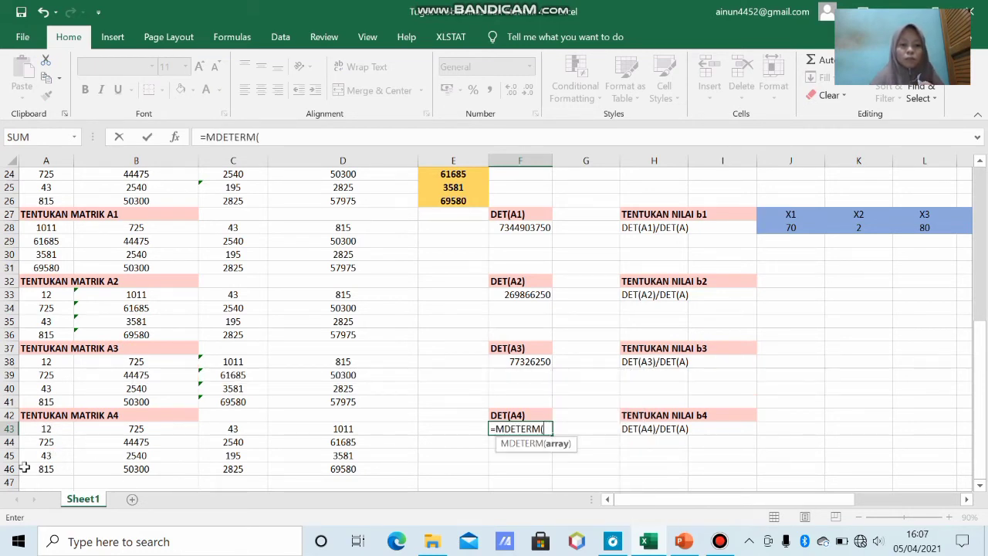
left_click_drag(54, 429, 350, 467)
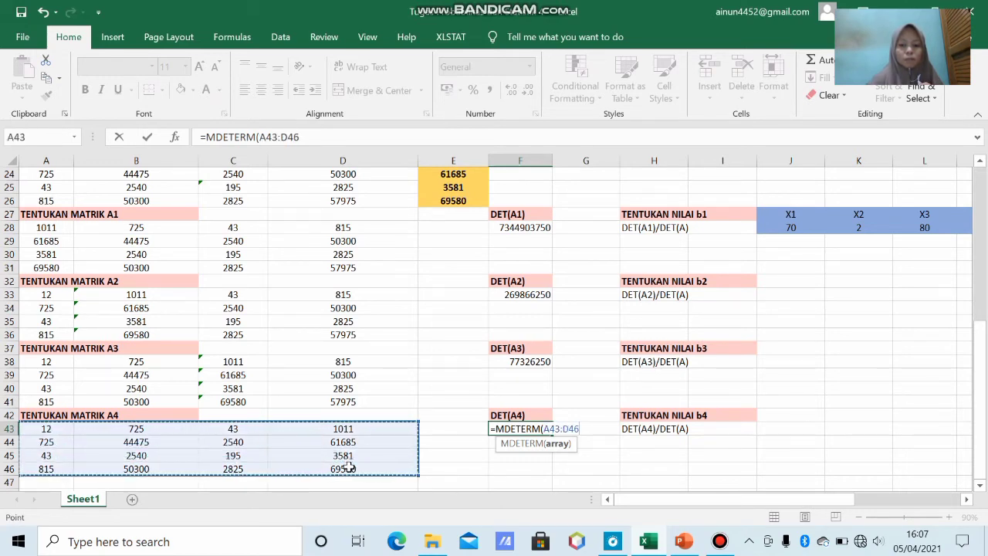
type(")")
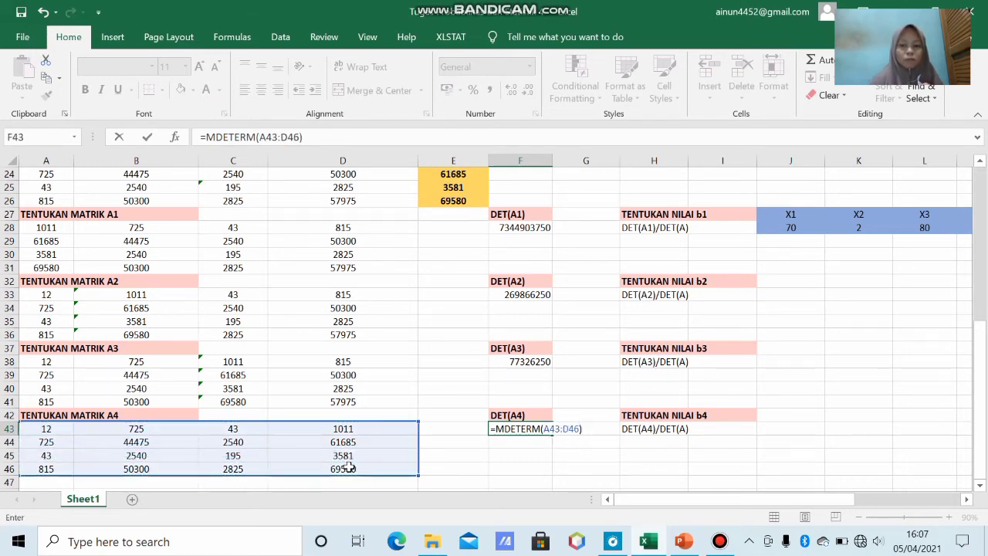
key("Return")
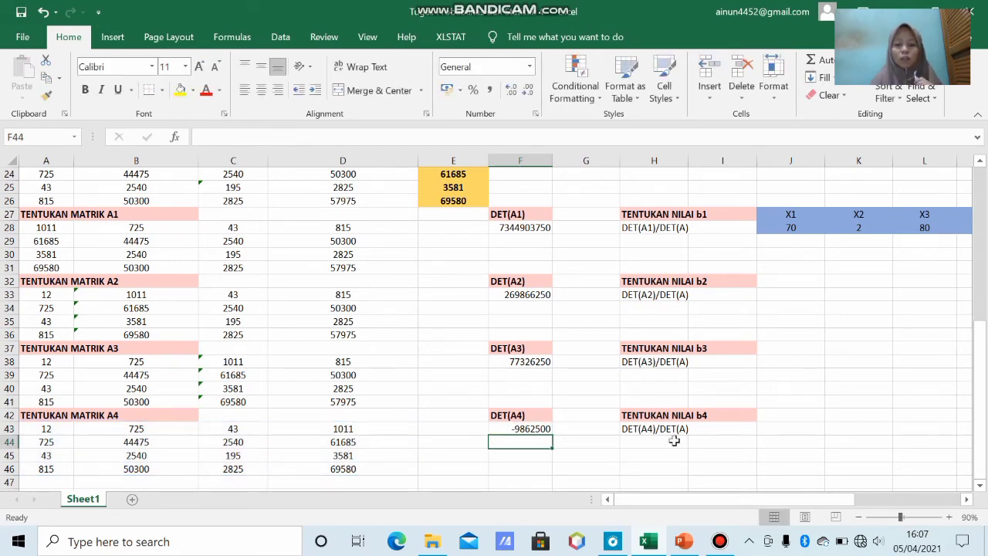
Step: Calculate coefficient b1 in H29 by dividing DET(A1) by DET(A) with =F28/F23
left_click_drag(982, 424, 977, 390)
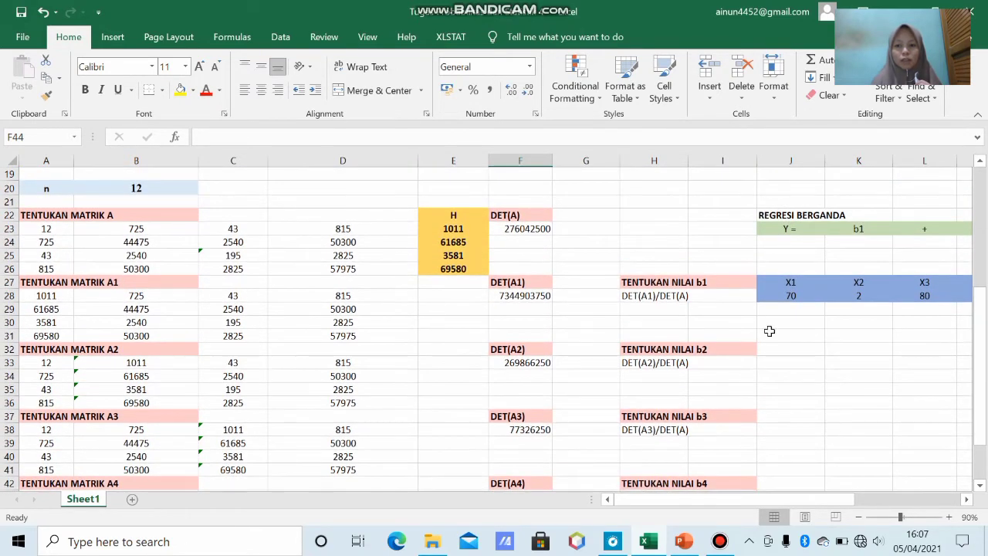
left_click(649, 307)
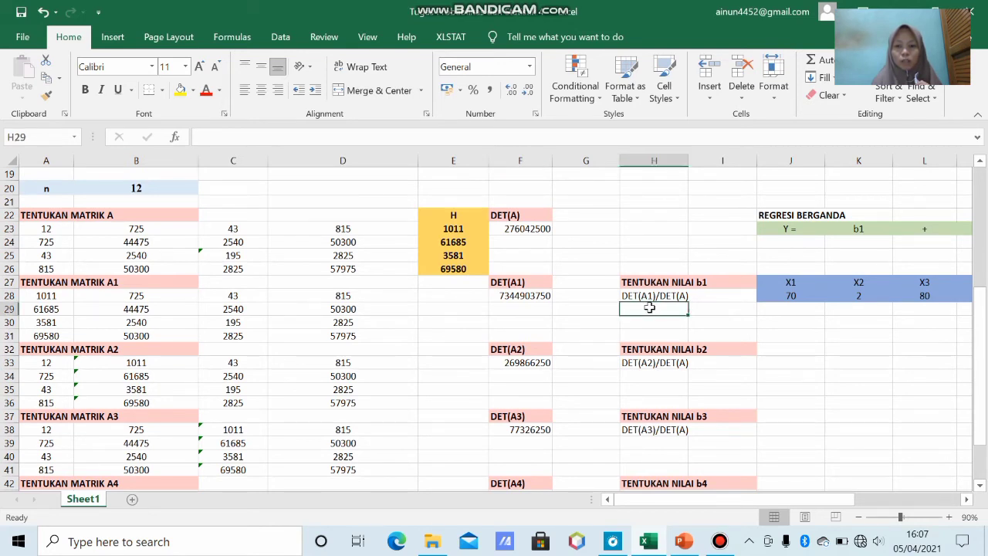
type("=")
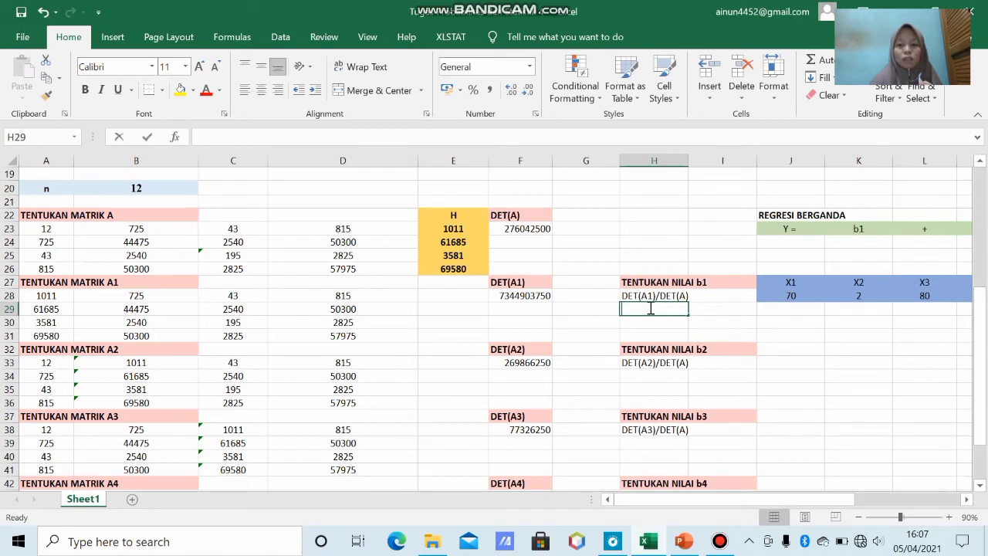
left_click(531, 296)
type("/")
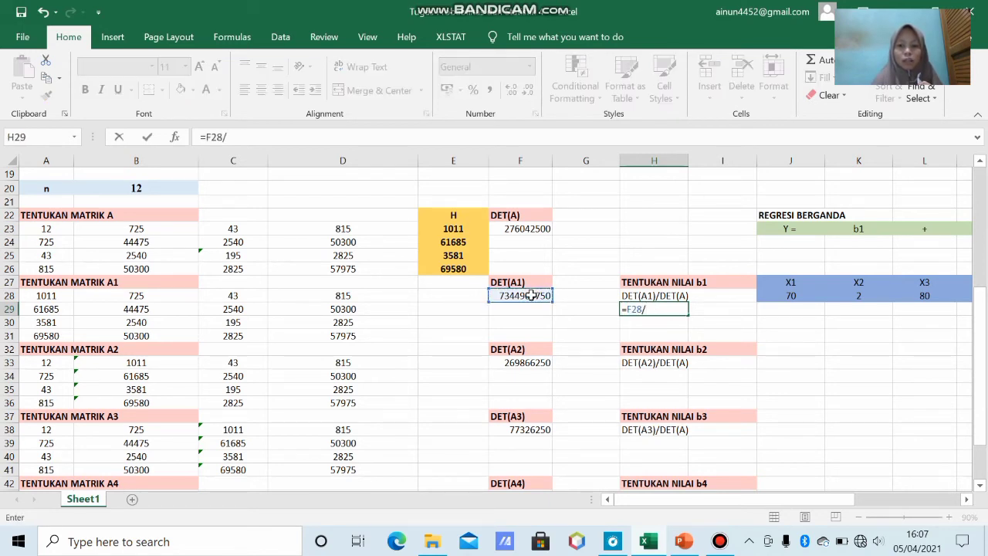
left_click(528, 233)
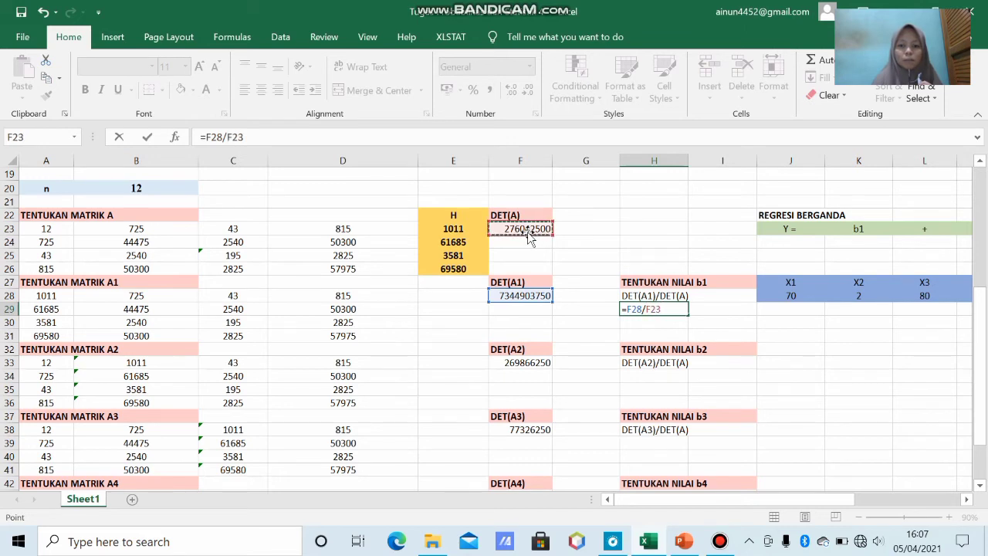
key("Return")
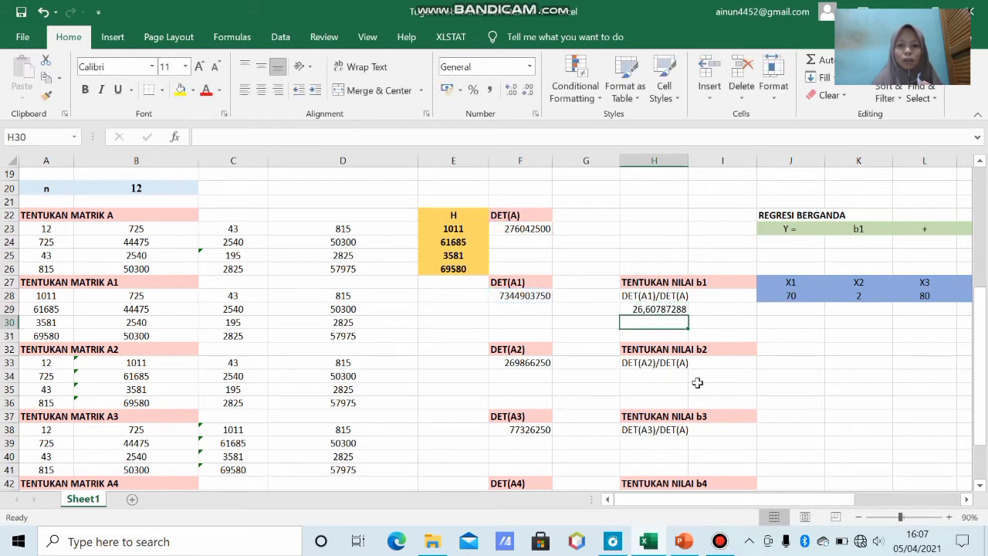
Step: Calculate coefficient b2 in H34 by dividing DET(A2) by DET(A) with =F33/F23
left_click(662, 374)
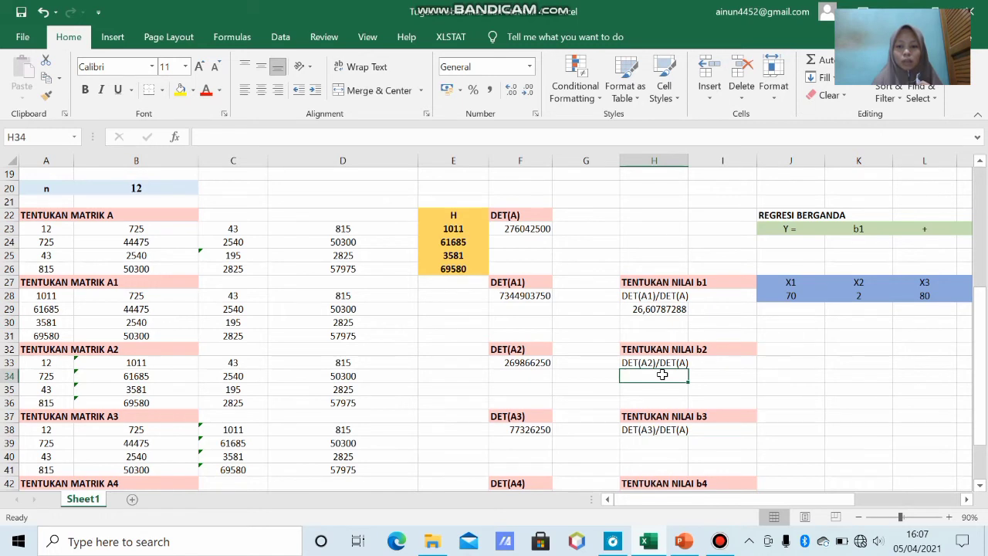
type("=")
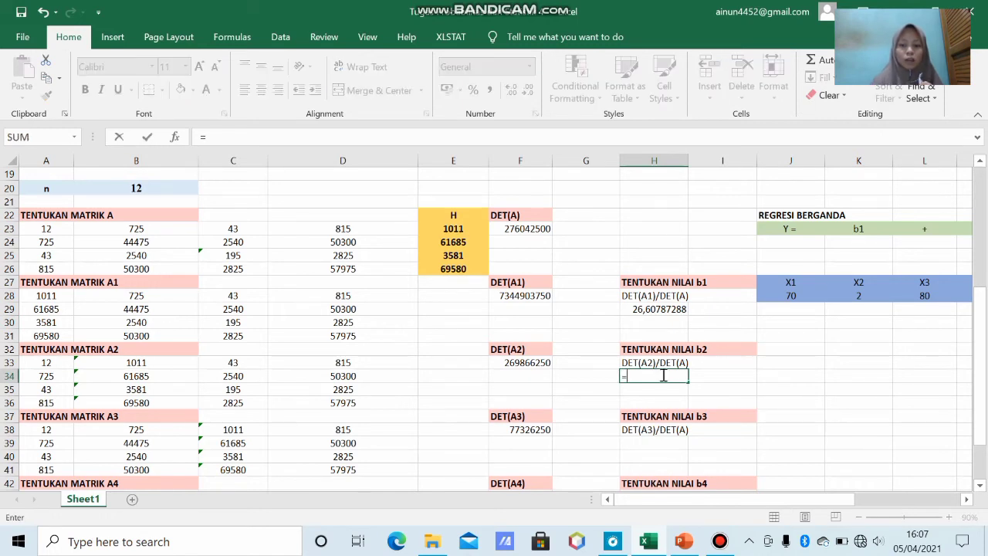
left_click(525, 362)
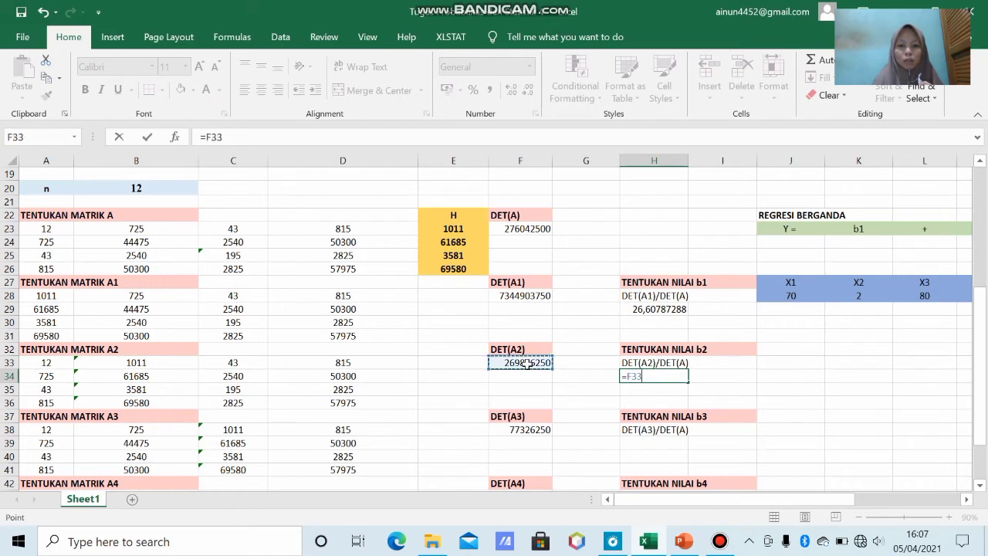
type("/")
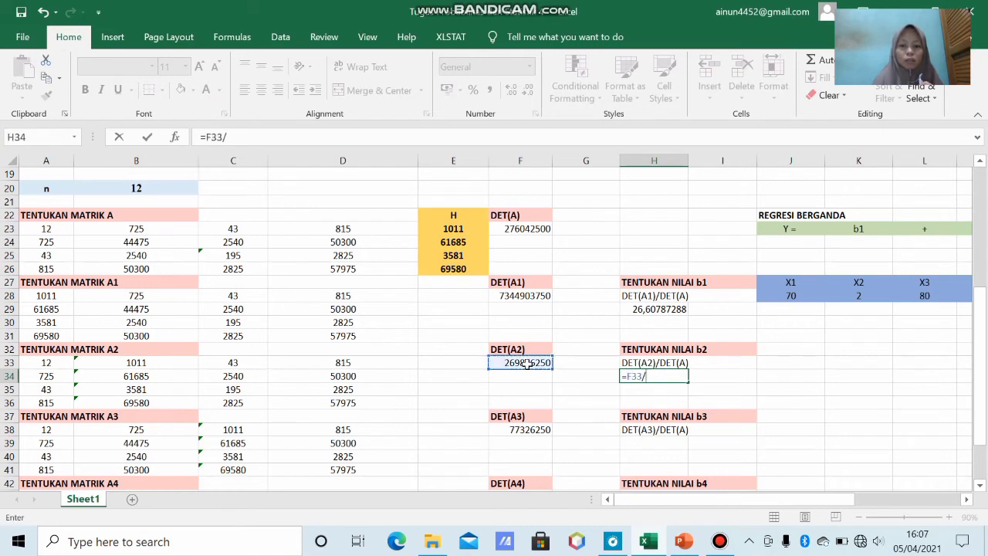
left_click(524, 232)
key("Return")
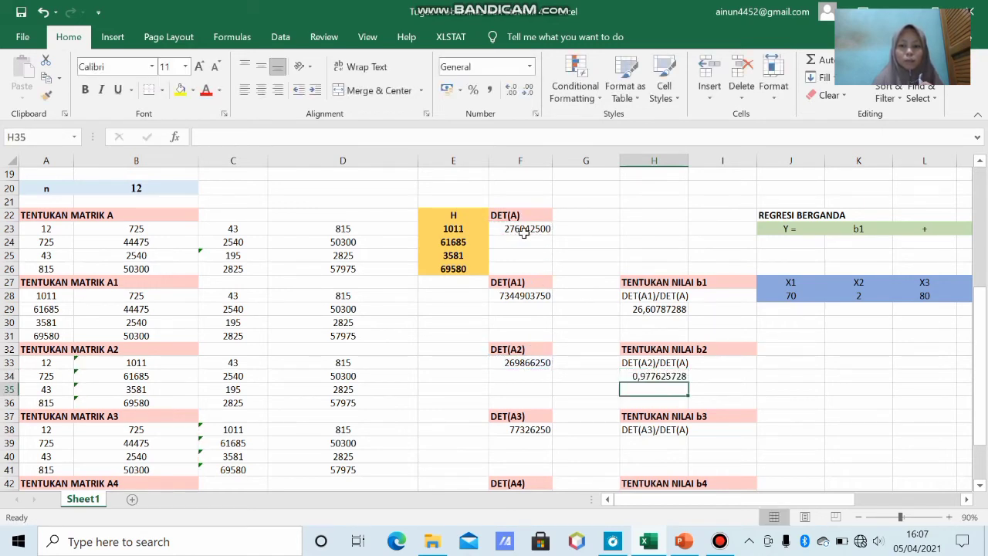
Step: Calculate coefficient b3 in H39 by dividing DET(A3) by DET(A) with =F38/F23
left_click(652, 443)
type("=")
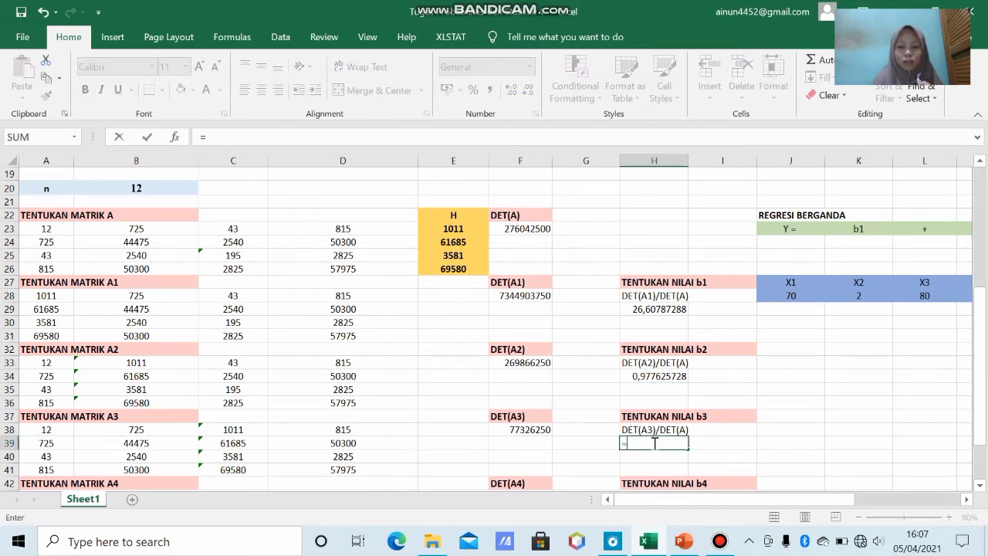
left_click(541, 429)
type("/")
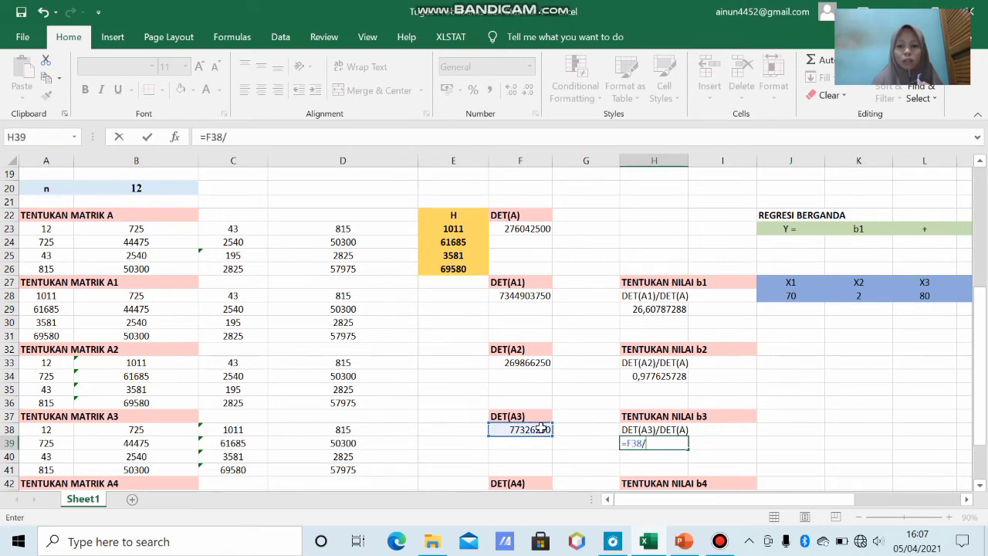
left_click(538, 232)
key("Return")
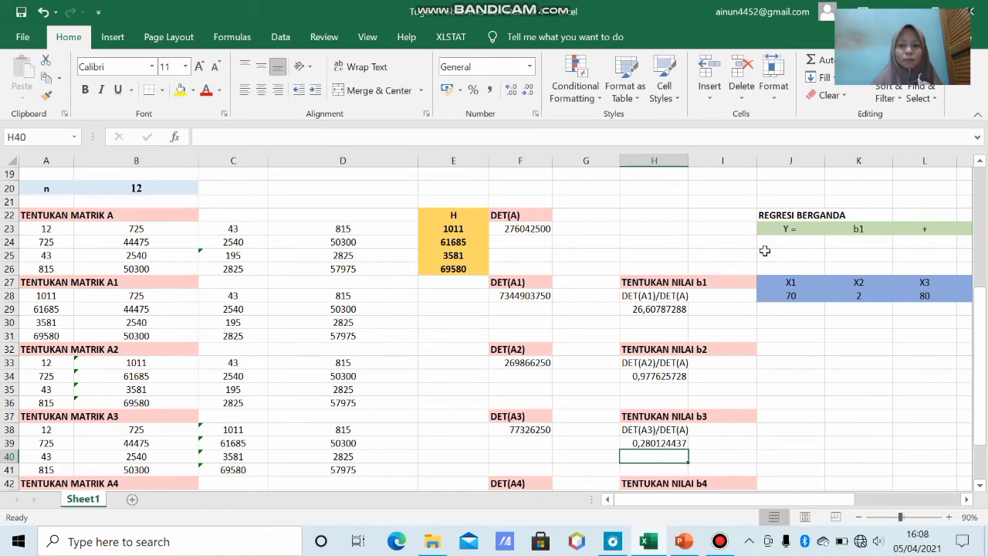
Step: Calculate coefficient b4 in H44 by dividing DET(A4) by DET(A) with =F43/F23
left_click_drag(980, 302, 980, 338)
left_click(657, 438)
type("=")
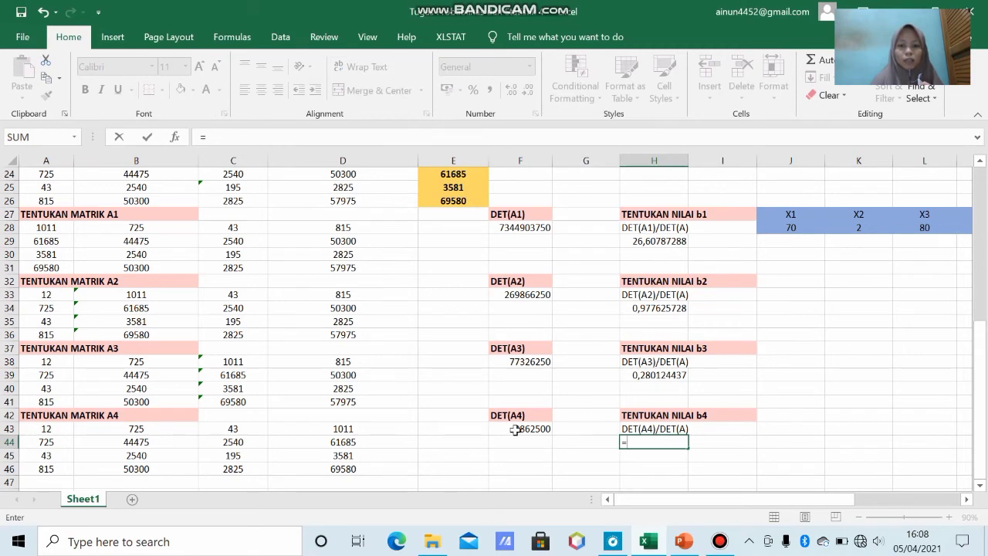
left_click(515, 431)
type("/")
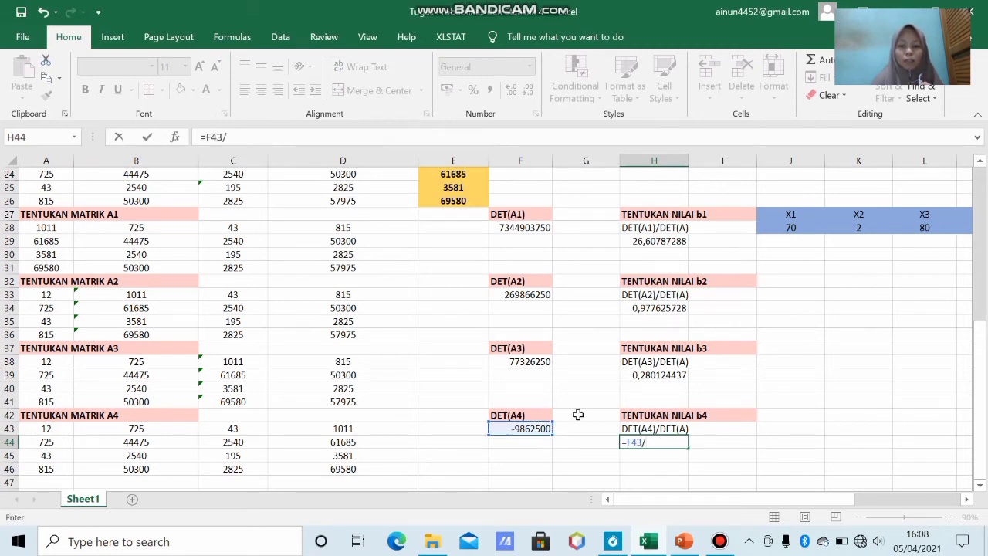
left_click_drag(985, 402, 980, 381)
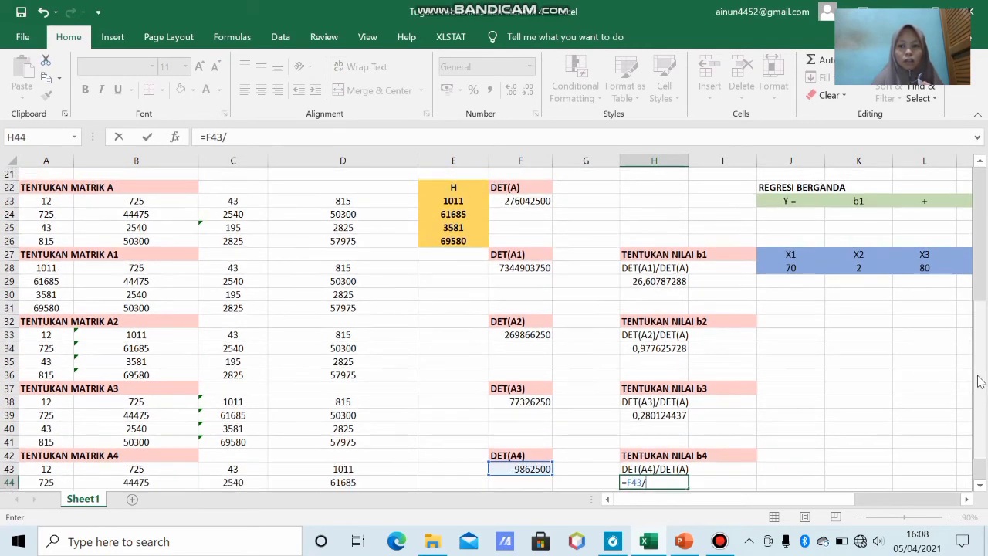
left_click(509, 200)
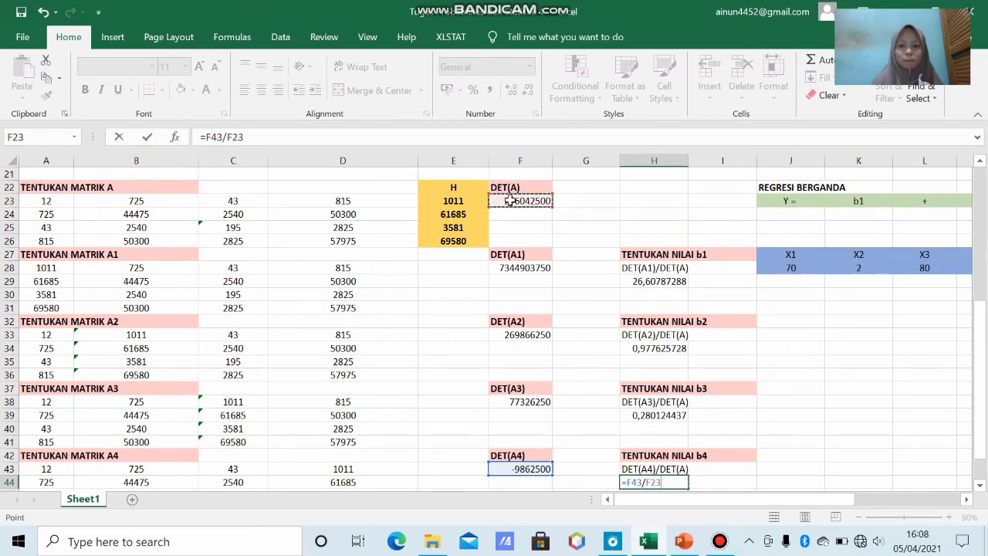
key("Return")
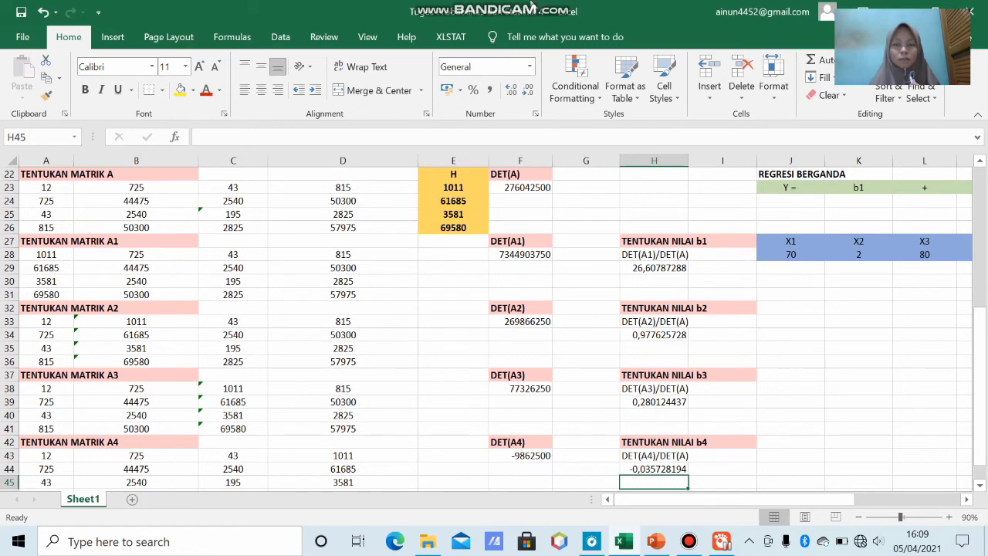
Step: Start the regression equation in row 24 with Y= in J24 and coefficient b1 in K24 using =H29
mouse_move(531, 7)
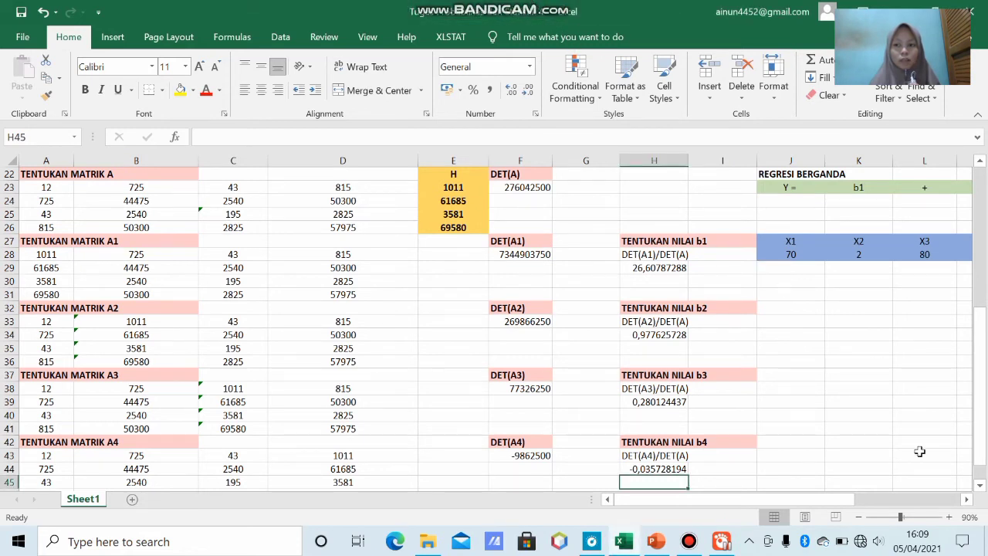
left_click_drag(978, 418, 917, 383)
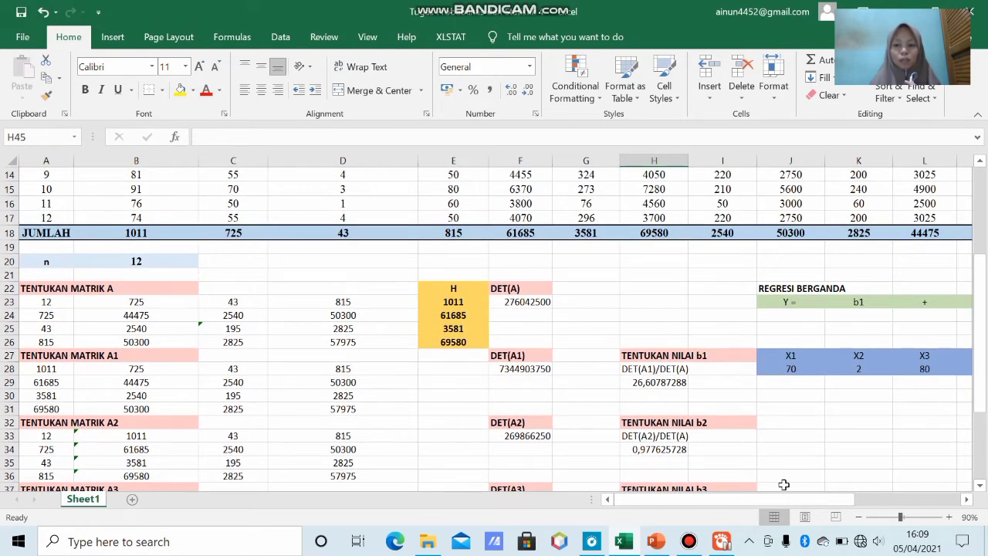
left_click_drag(769, 503, 833, 499)
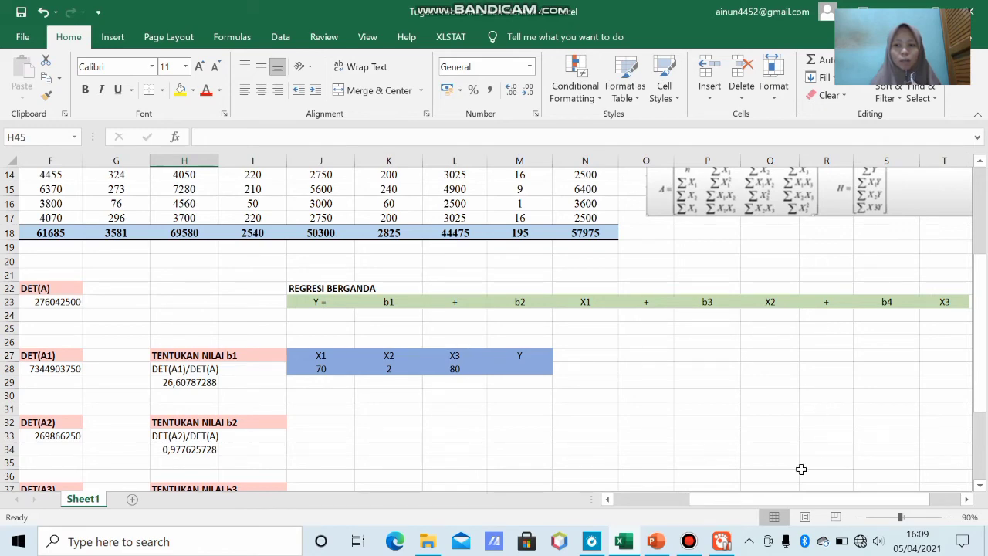
left_click_drag(776, 504, 736, 501)
left_click(526, 315)
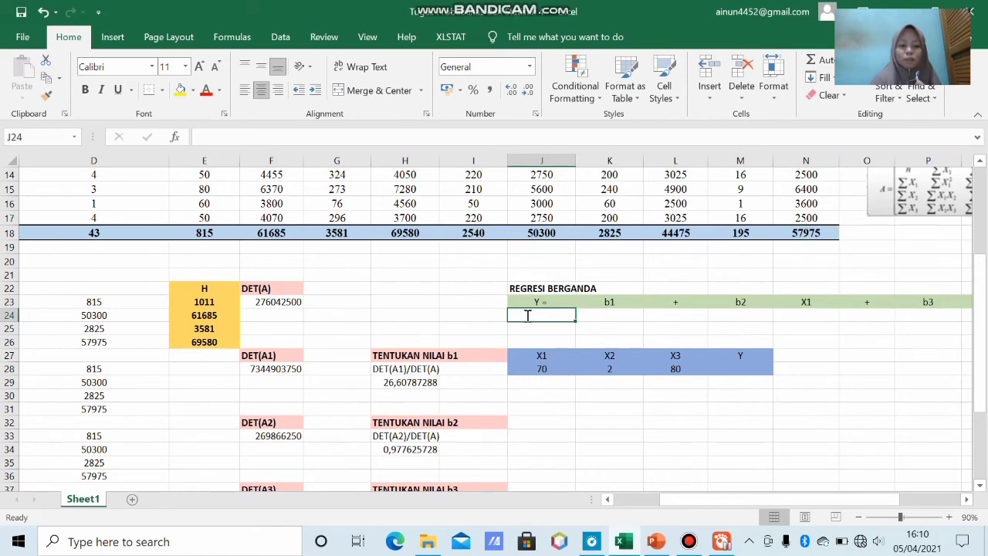
type("Y =")
type("=")
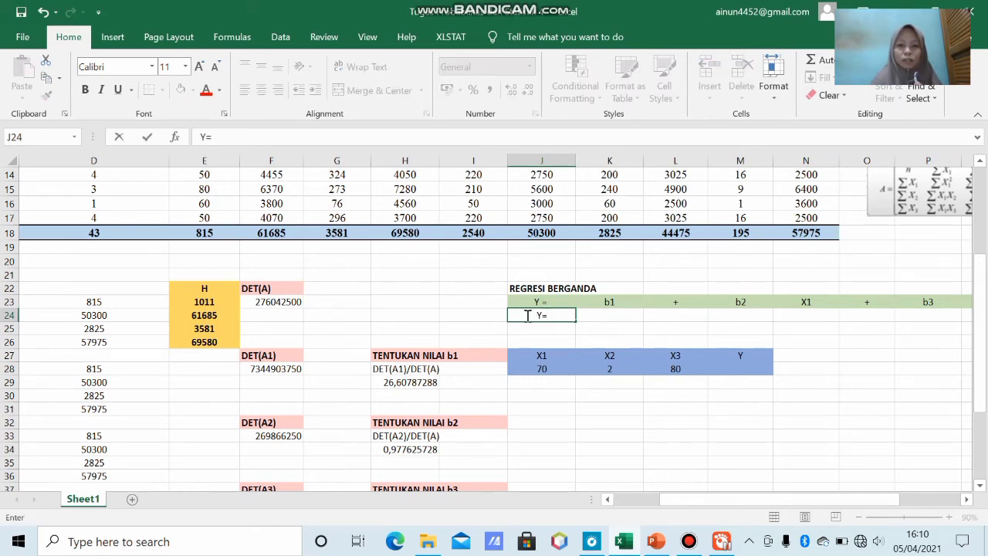
key("Tab")
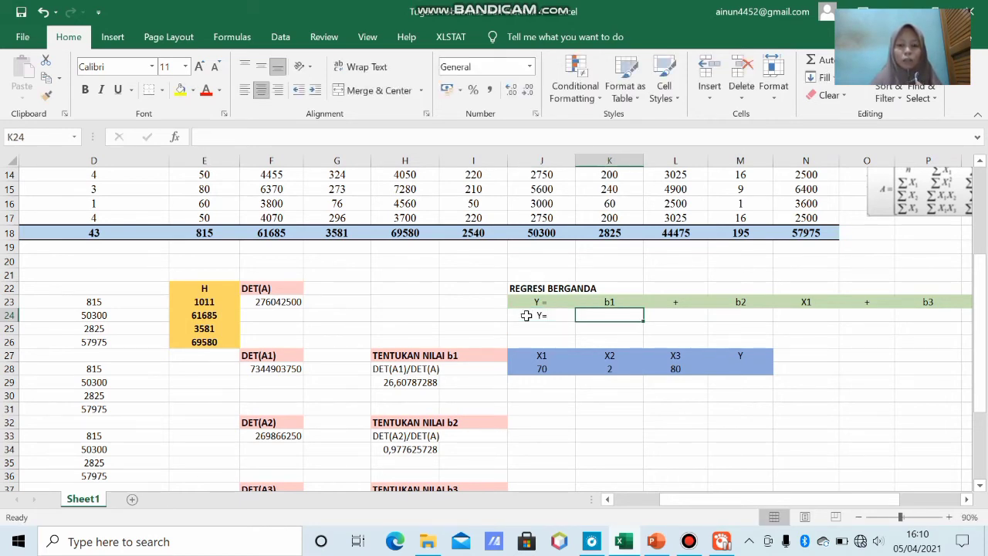
type("=")
left_click(393, 382)
key("Return")
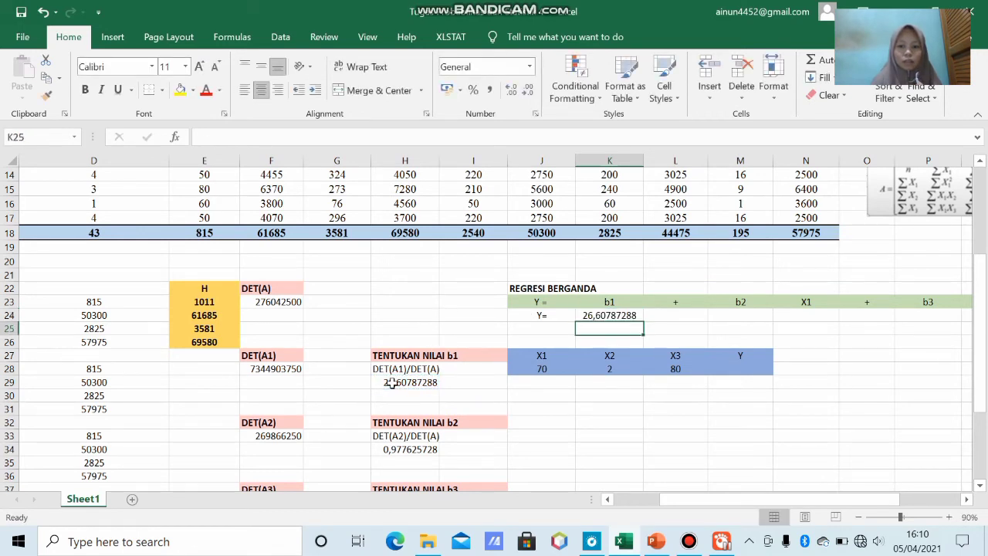
Step: Add a plus sign in L24 and reference coefficient b2 in M24 with =H34
key("Right")
key("Up")
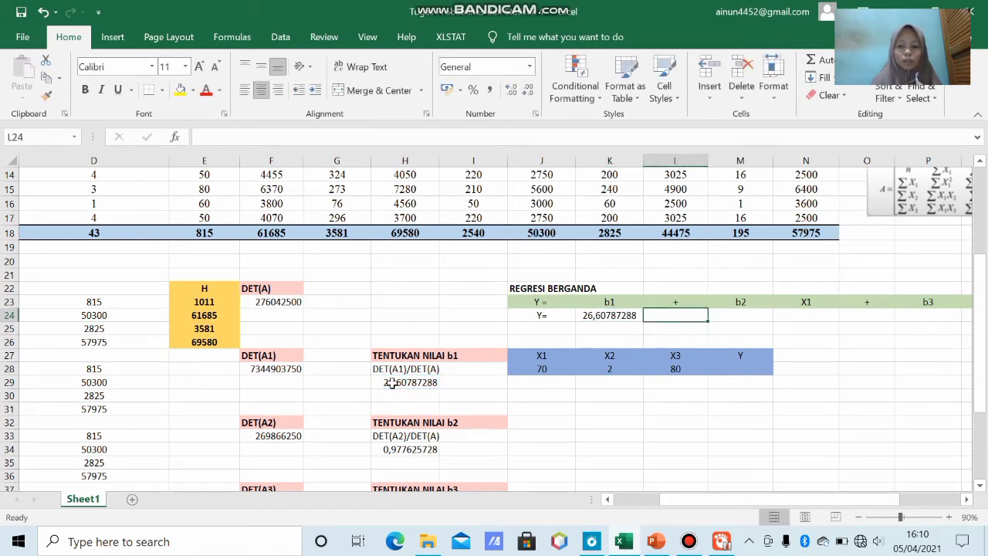
type("+")
key("Return")
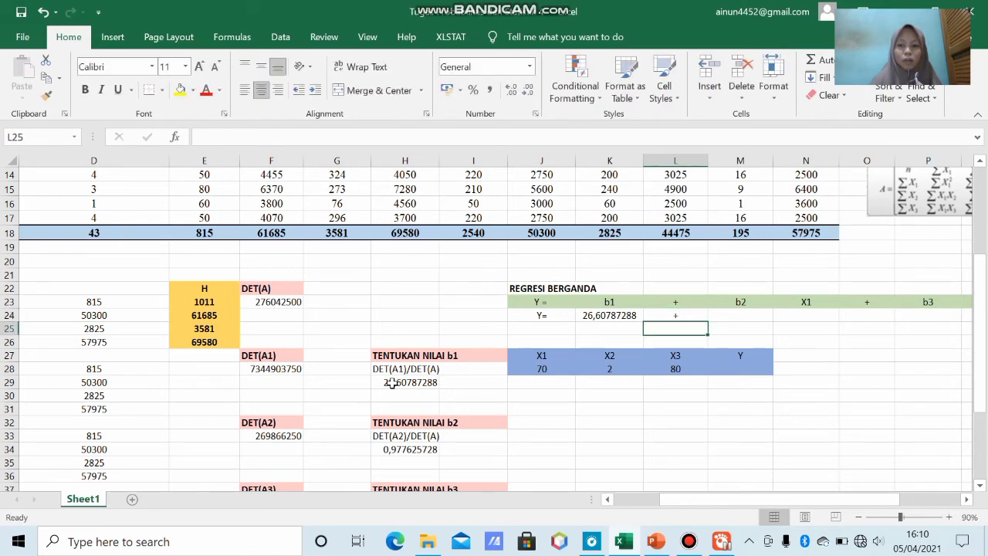
key("Right")
key("Up")
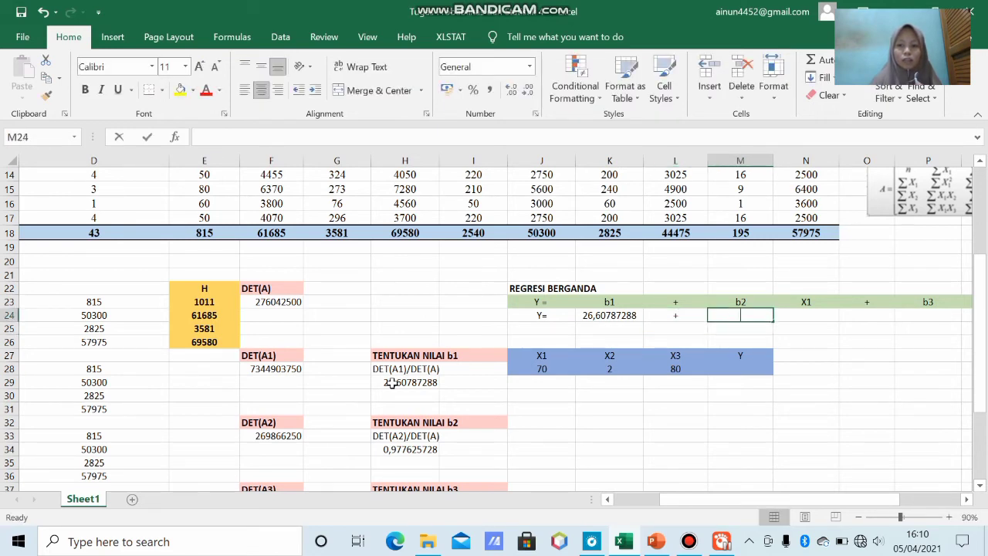
type("=")
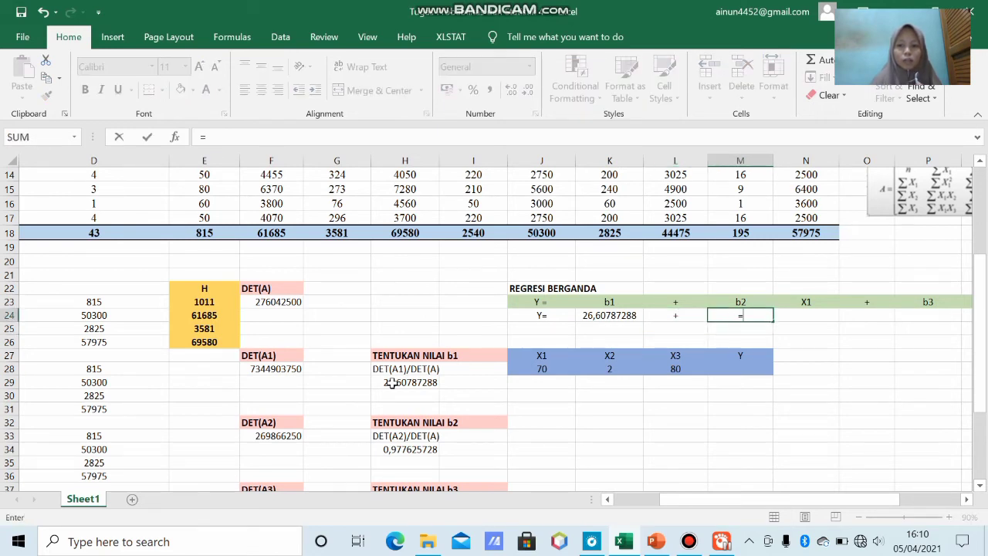
left_click(389, 449)
key("Return")
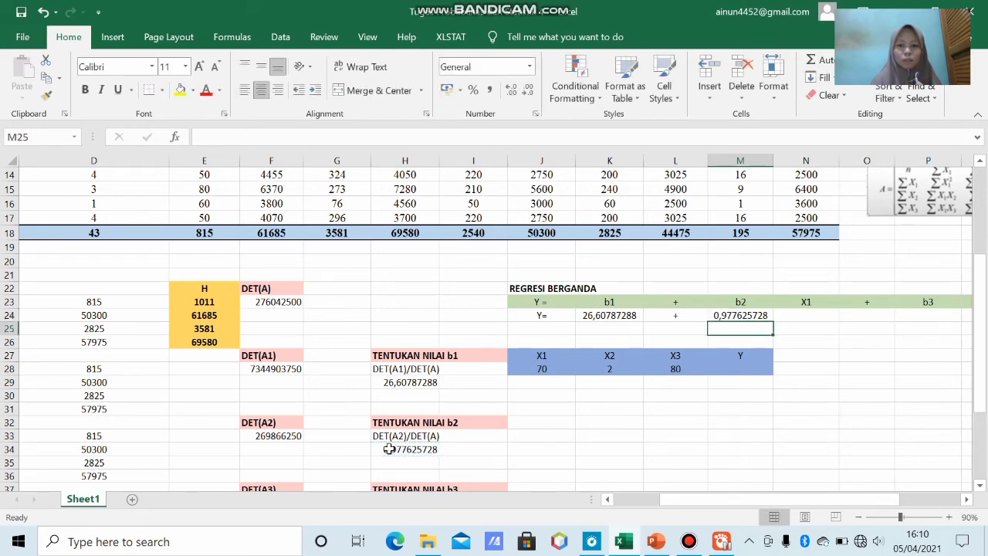
Step: Enter the variable label X1 in N24 and a plus sign in O24
key("Right")
key("Up")
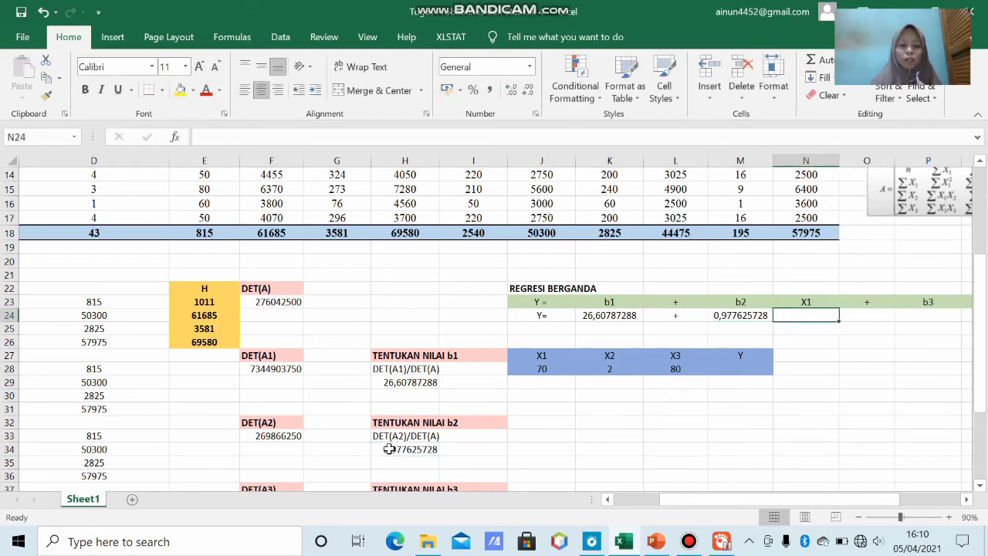
type("X1")
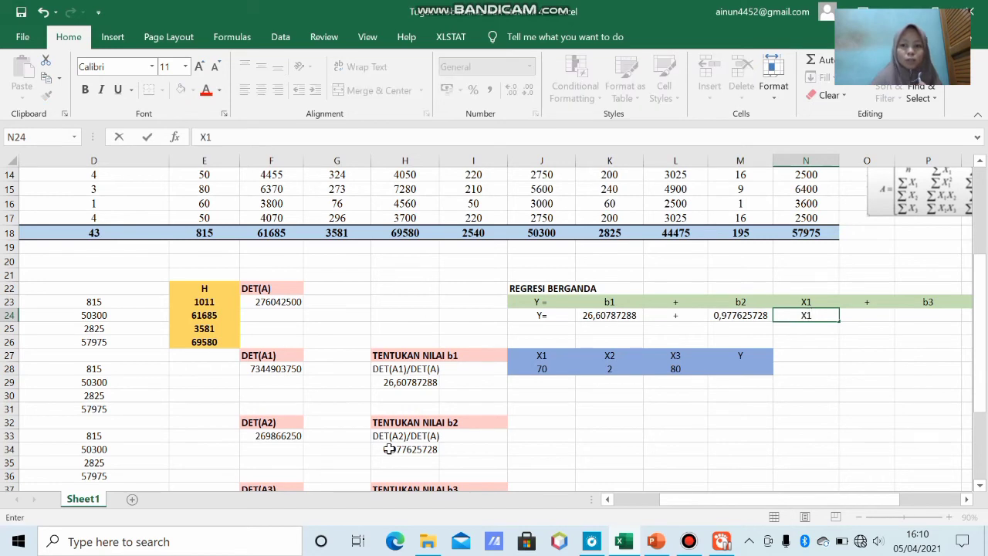
key("Tab")
type("+")
key("Return")
Step: Reference coefficient b3 in P24 of the regression equation with =H39
key("Right")
key("Up")
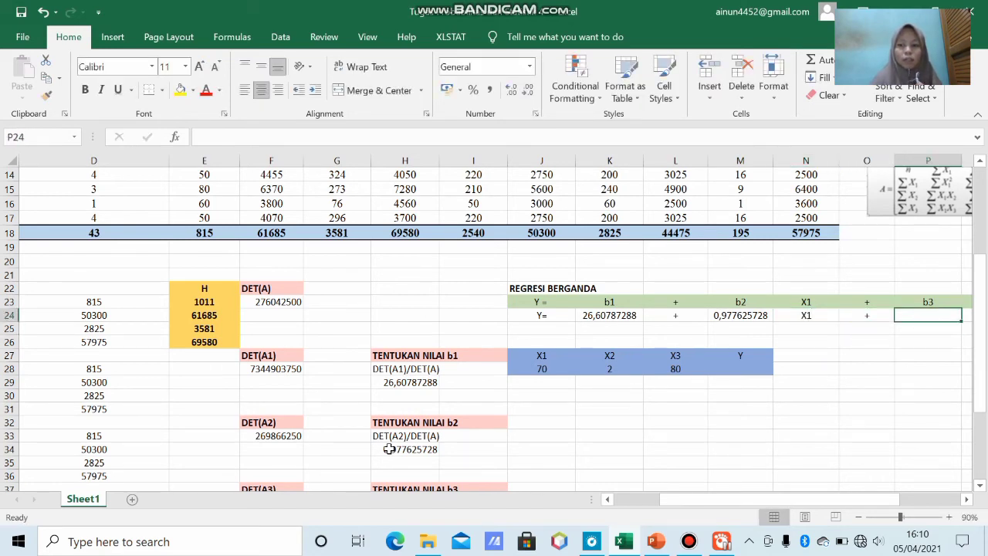
type("=")
left_click_drag(980, 378, 984, 383)
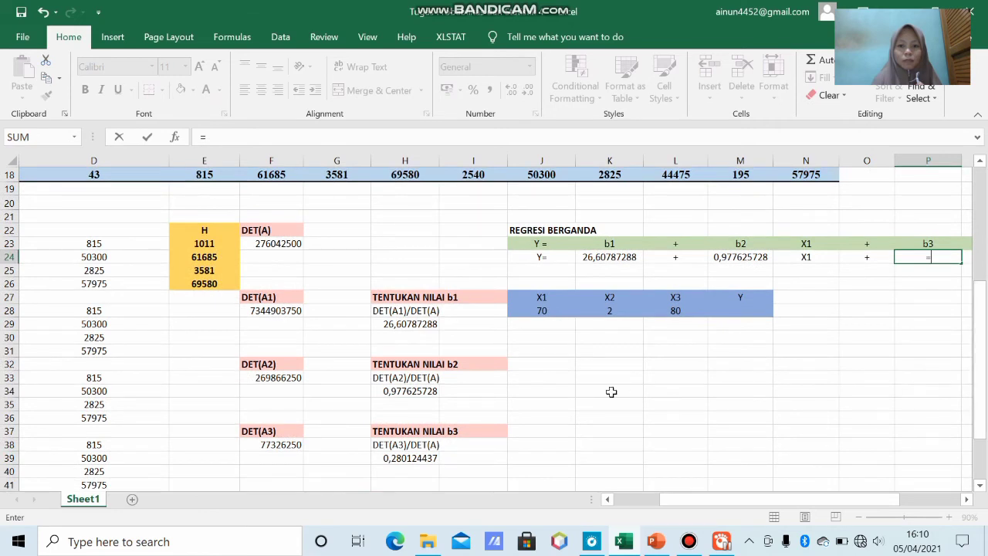
left_click(412, 458)
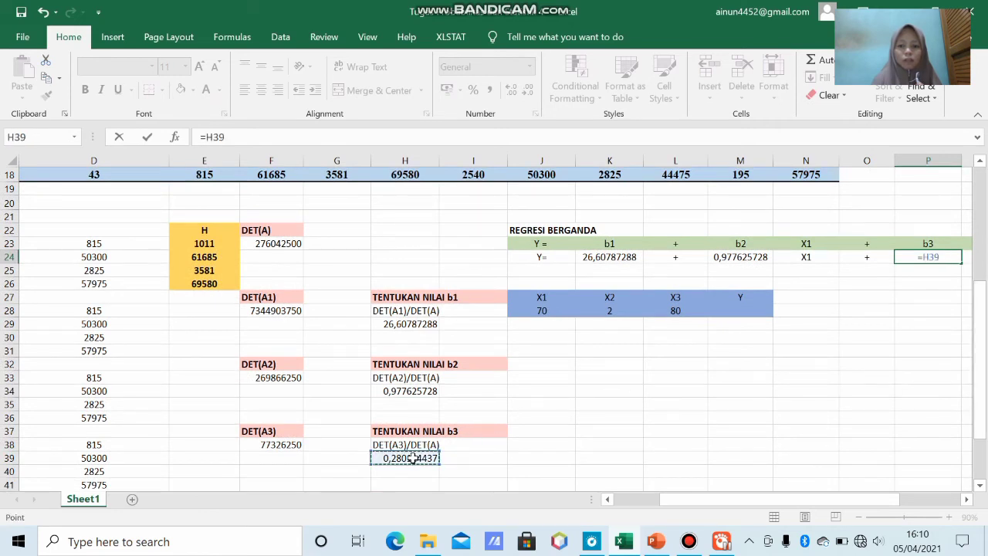
key("Return")
Step: Enter the variable label X2 in Q24 and a plus sign in R24
key("Right")
key("Up")
type("X2")
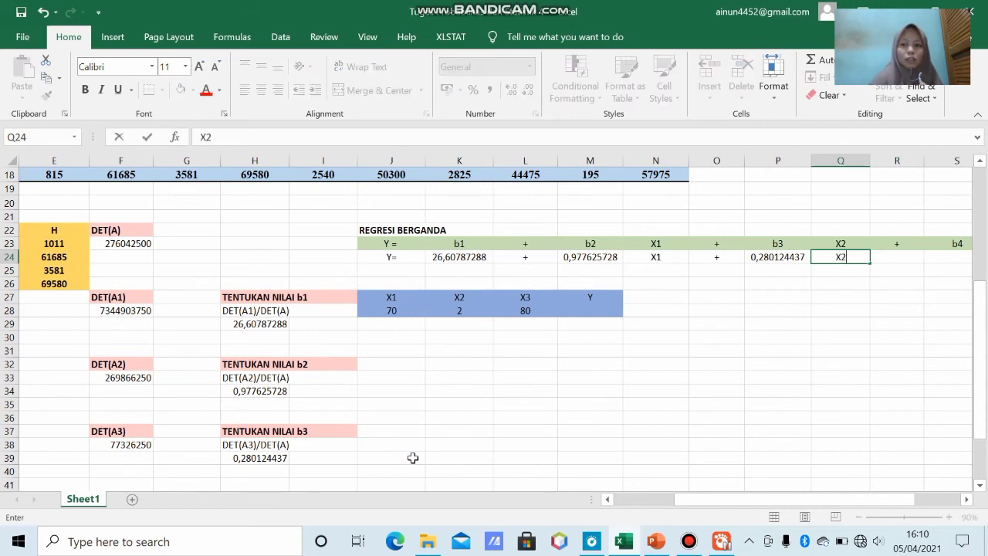
key("Right")
type("+")
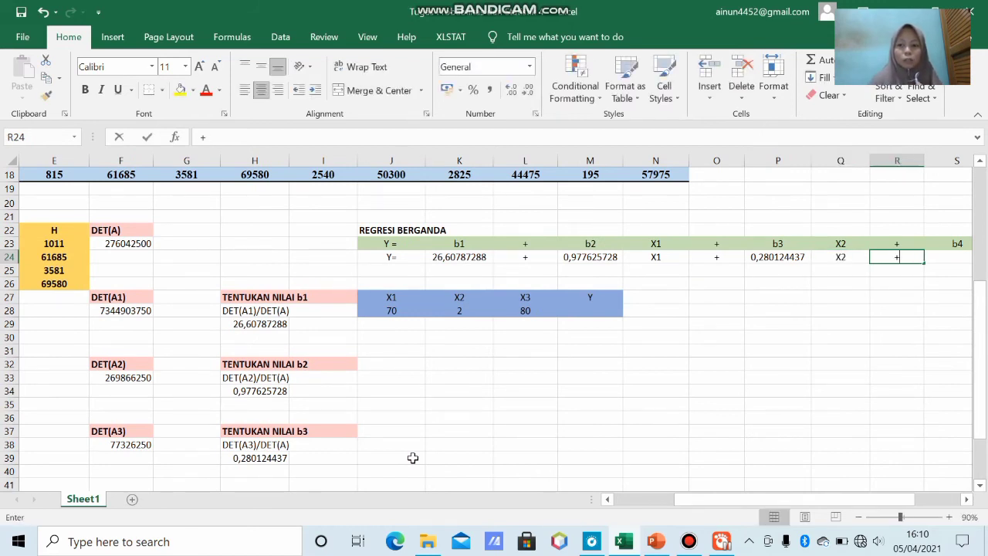
key("Return")
Step: Reference coefficient b4 in S24 of the regression equation with =H44
key("Right")
key("Up")
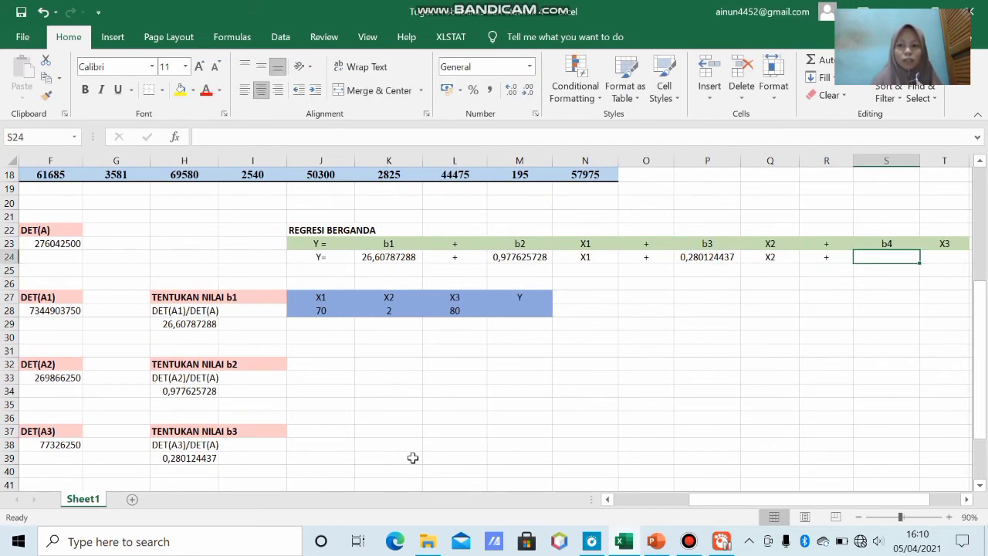
type("=")
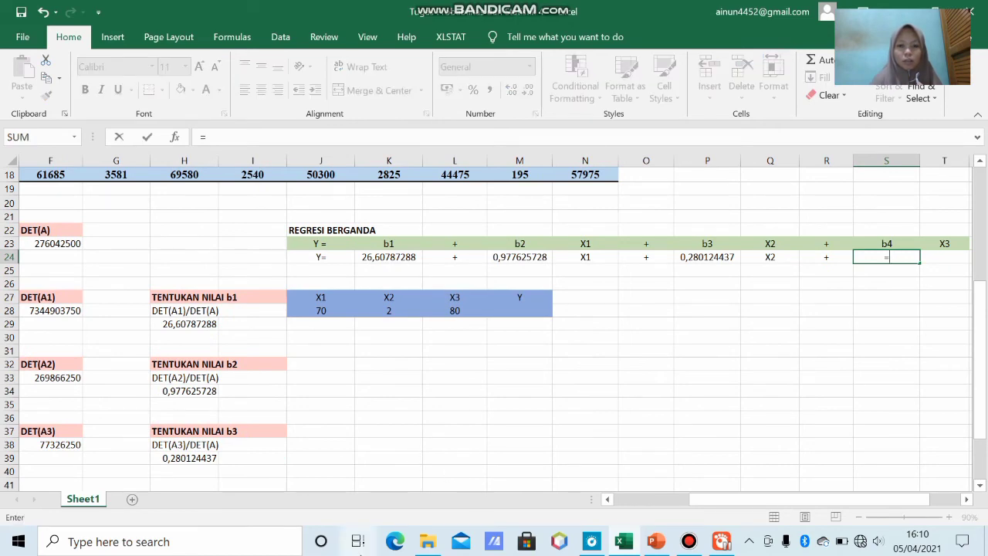
left_click_drag(981, 401, 981, 445)
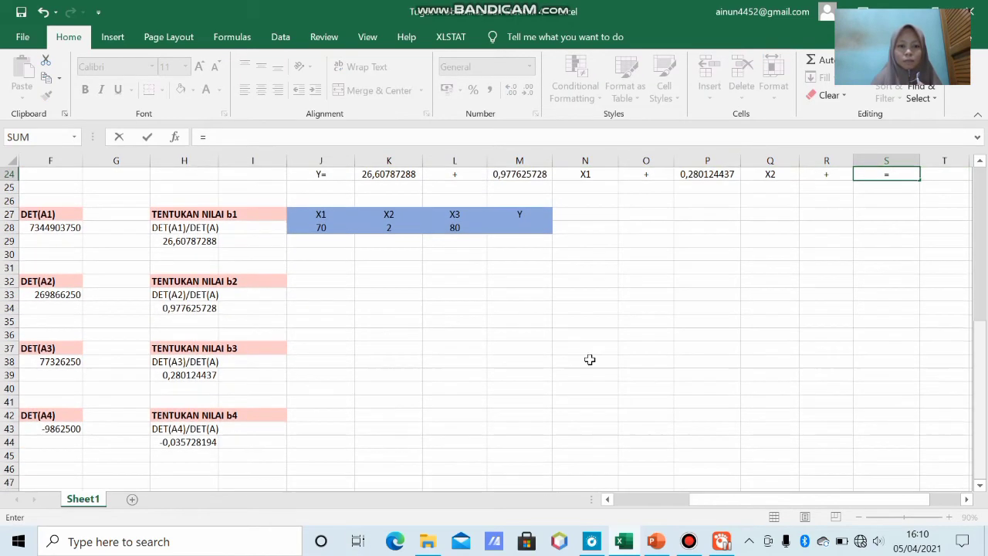
left_click(195, 442)
key("Return")
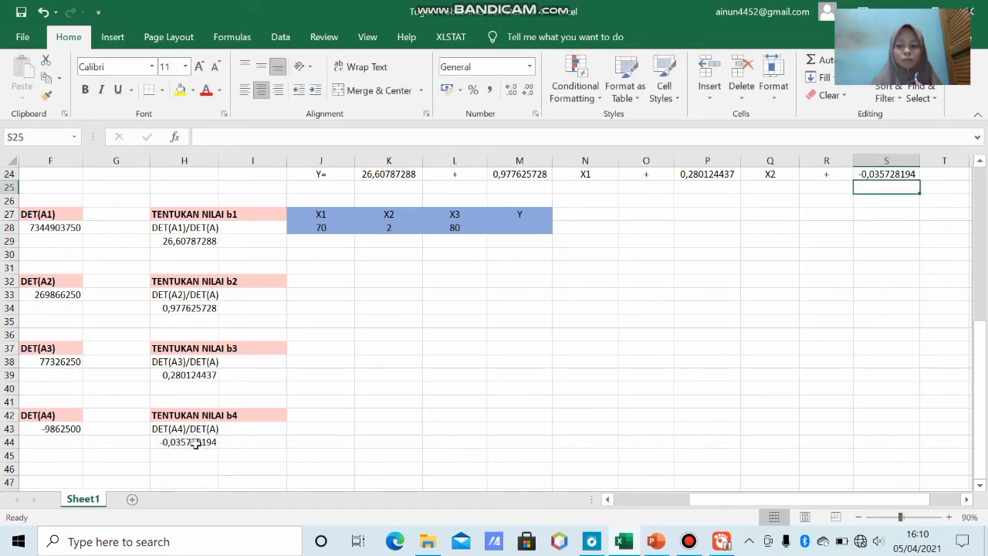
Step: Enter the variable label X3 in T24 to complete the regression equation
key("Right")
key("Up")
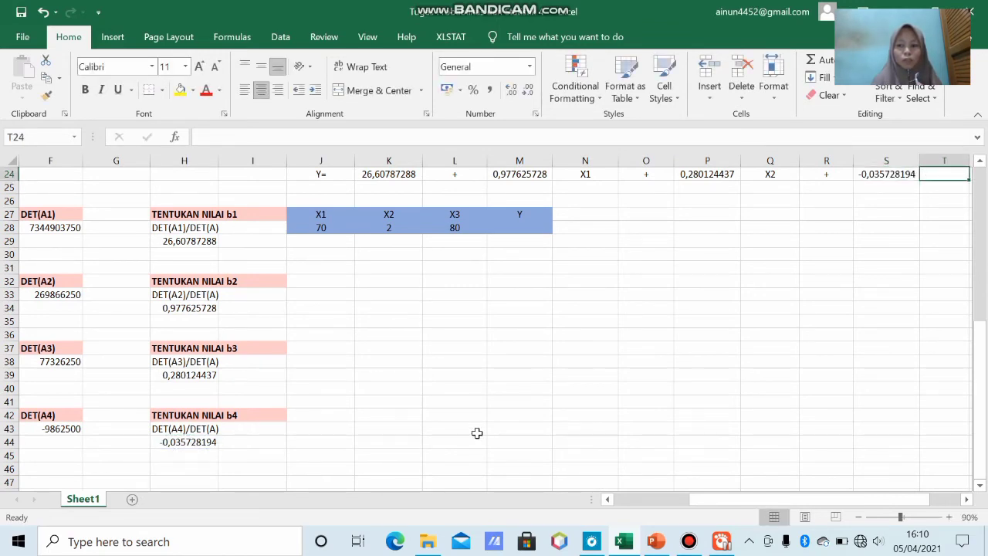
left_click_drag(978, 389, 978, 288)
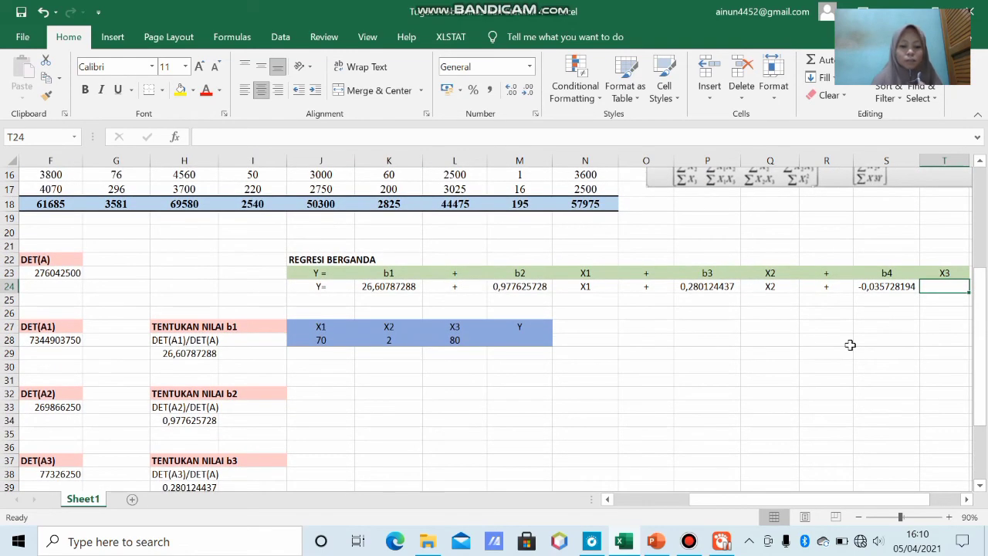
type("X3")
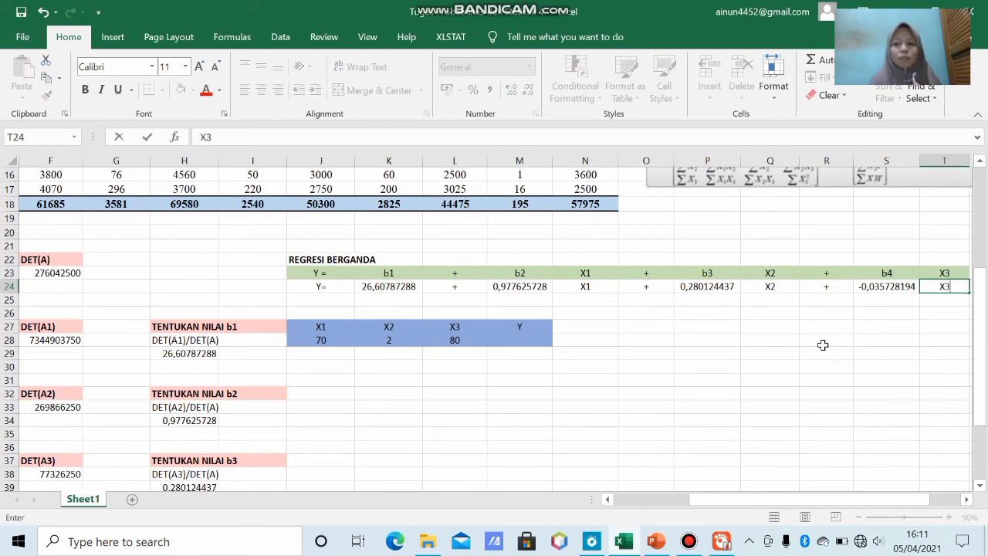
left_click(725, 351)
left_click(642, 324)
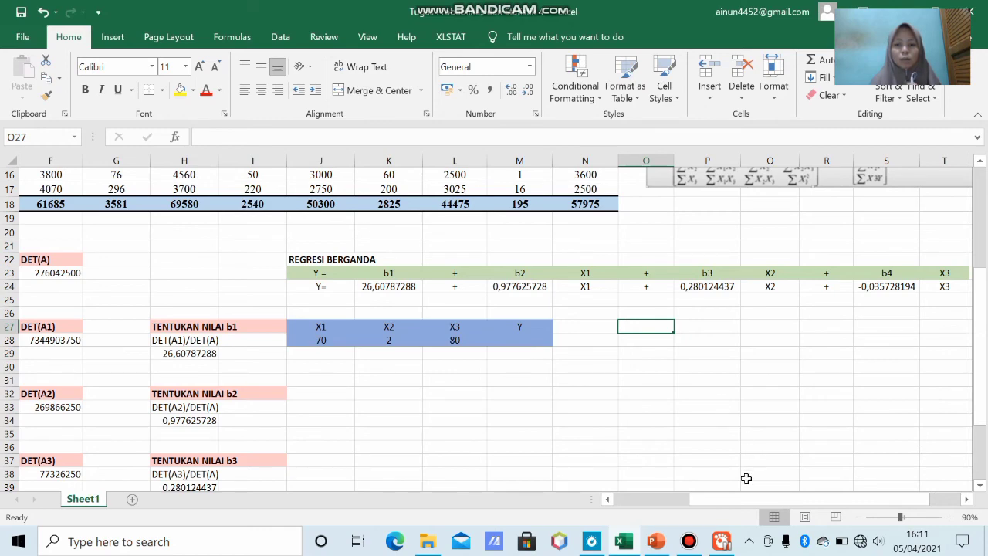
Step: Start the Y prediction formula in M28 with the intercept and X1 term, =K24+M24*J28
left_click_drag(718, 502, 693, 503)
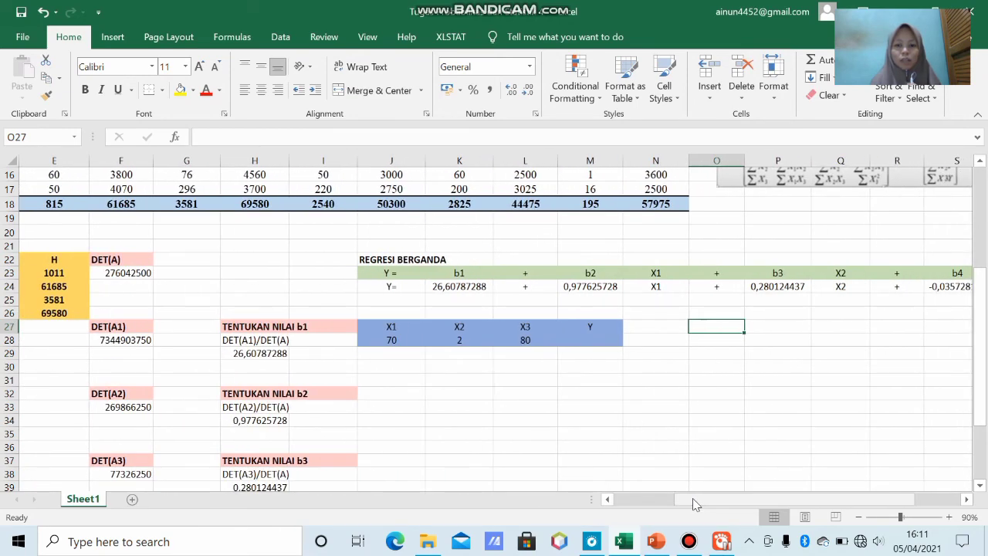
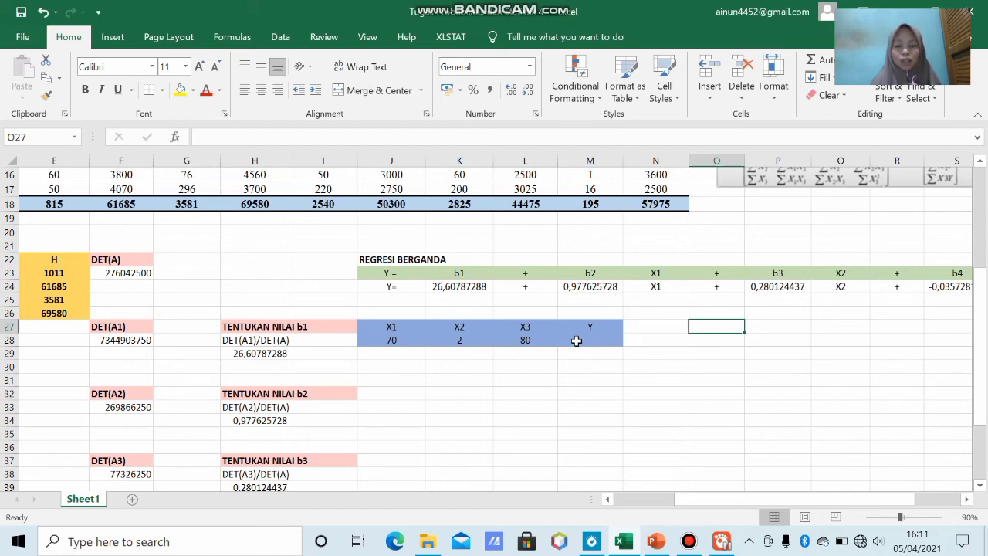
left_click(576, 340)
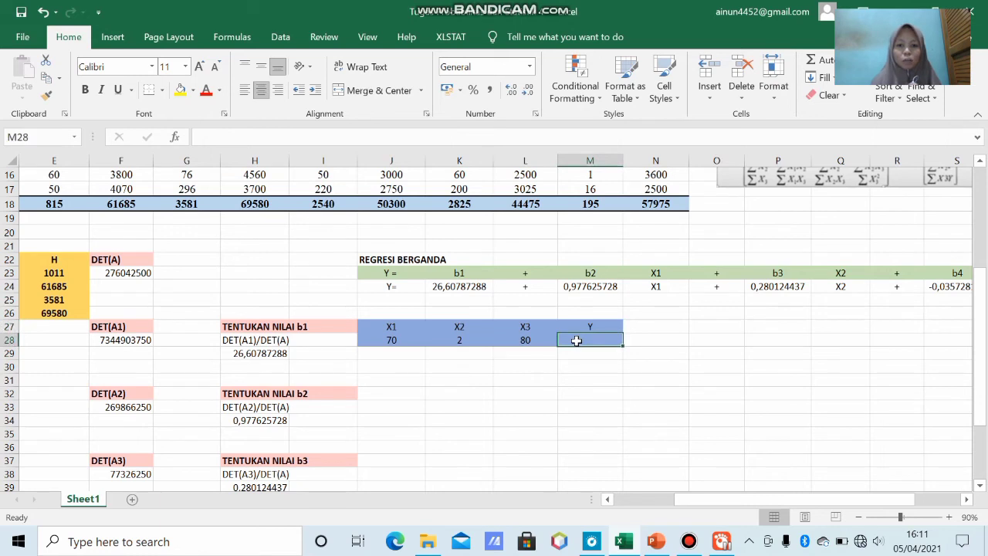
type("=")
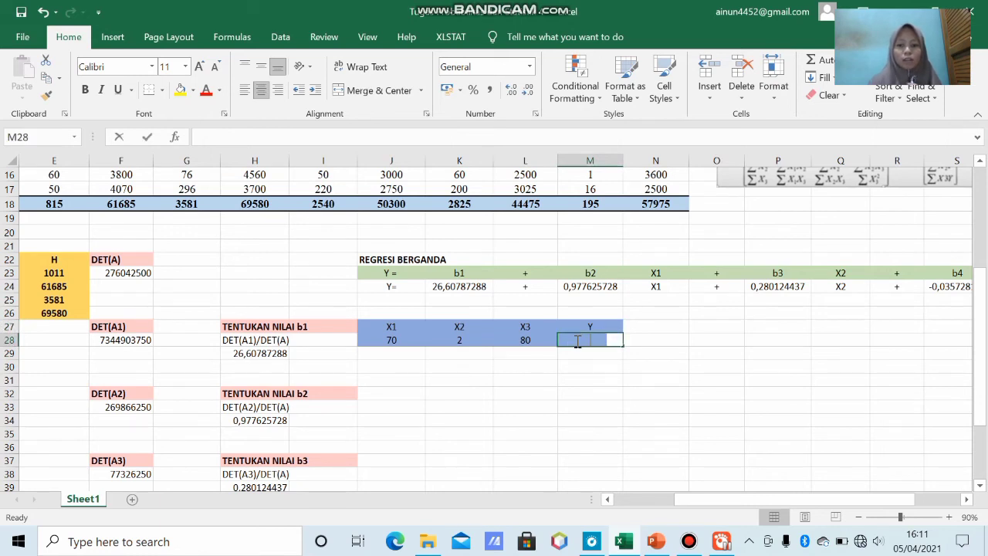
left_click(463, 285)
type("+")
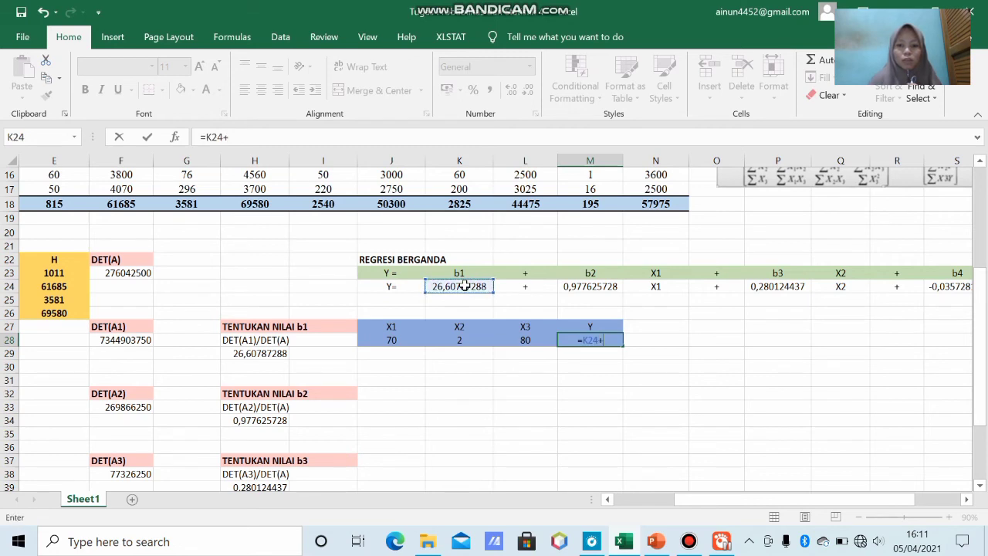
left_click(577, 287)
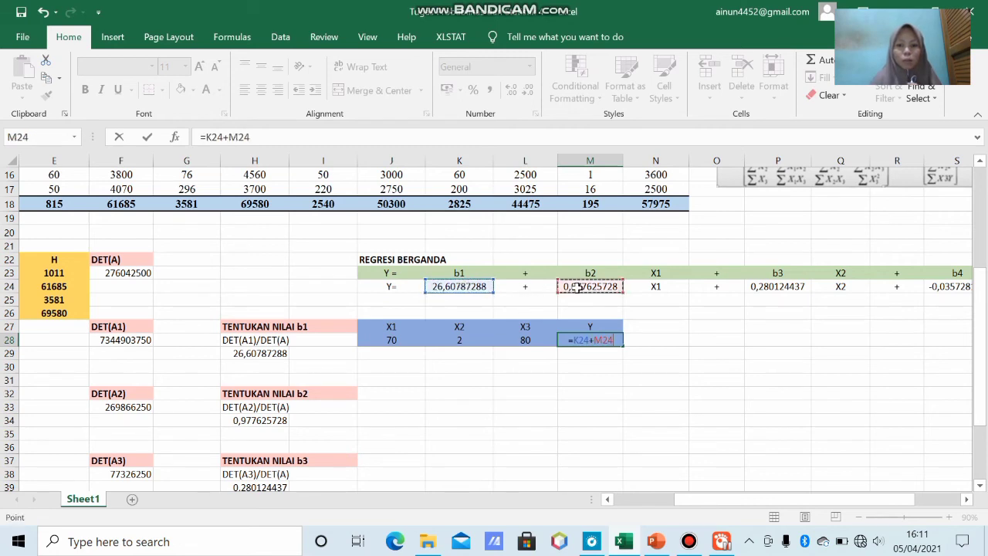
type("*")
left_click(403, 338)
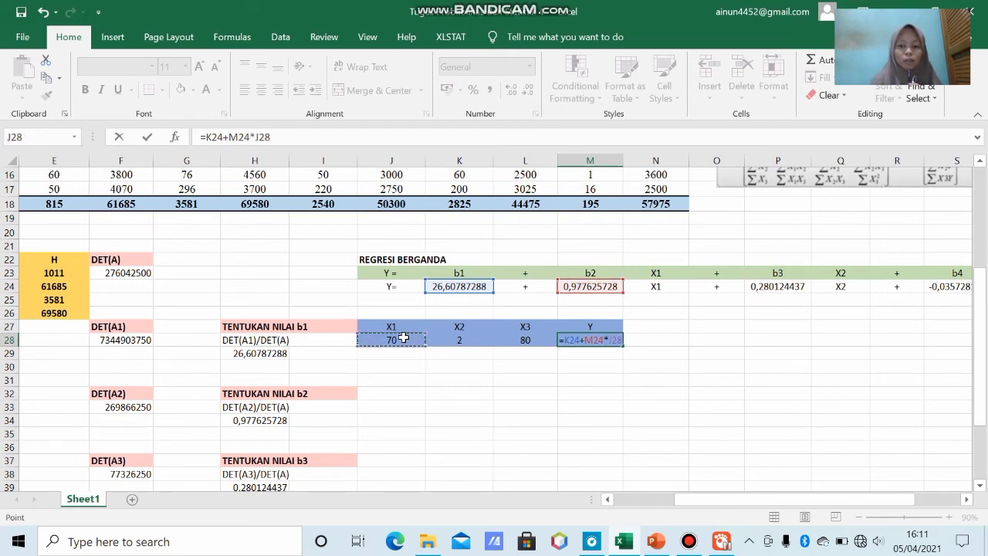
type("+")
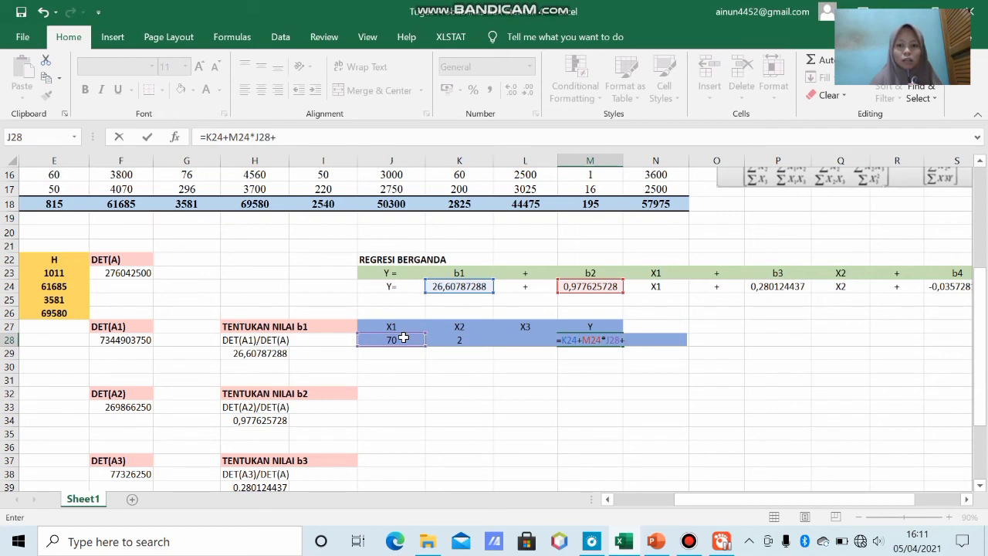
Step: Complete the Y formula in M28 by adding the X2 and X3 terms, P24*K28+S24*L28
left_click(781, 287)
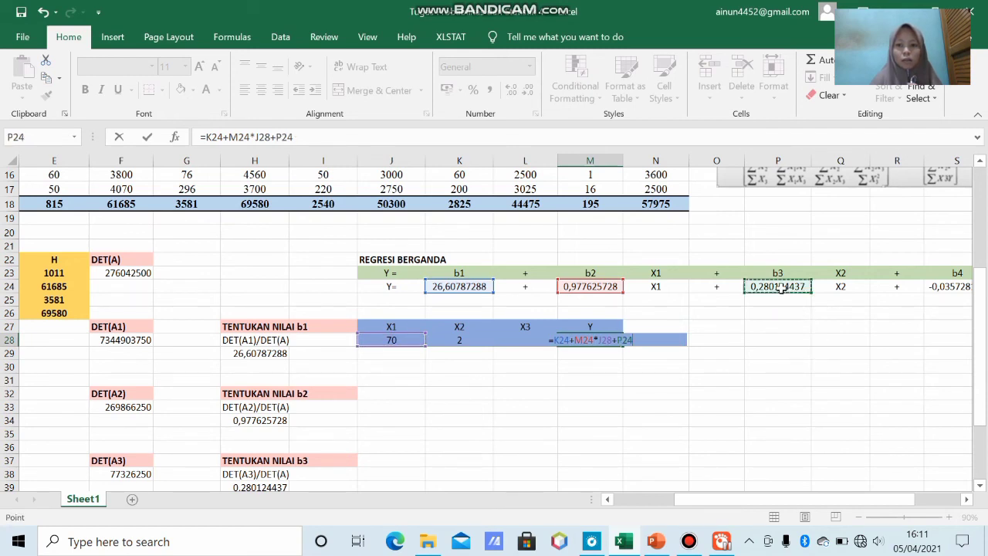
type("*")
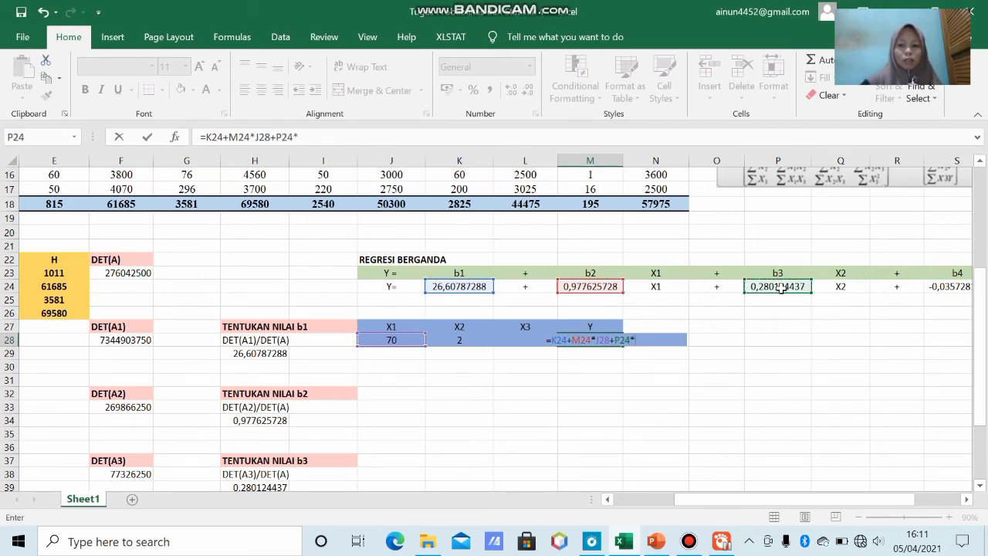
left_click(467, 342)
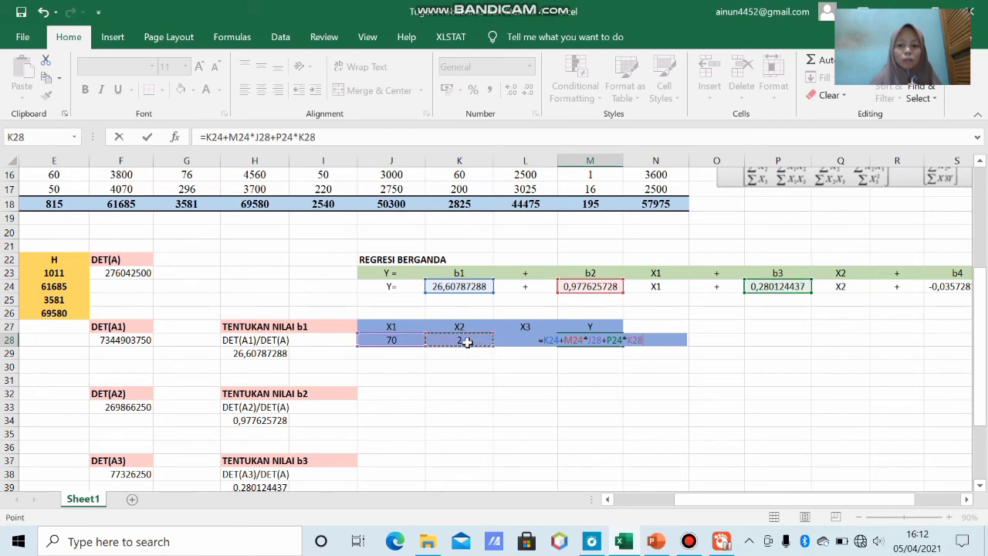
type("+")
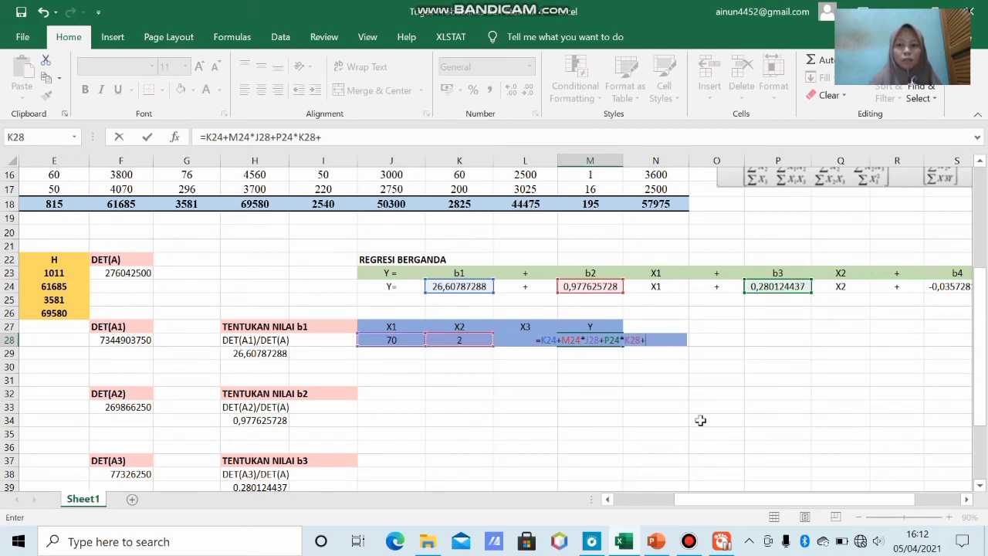
left_click(946, 288)
type("*")
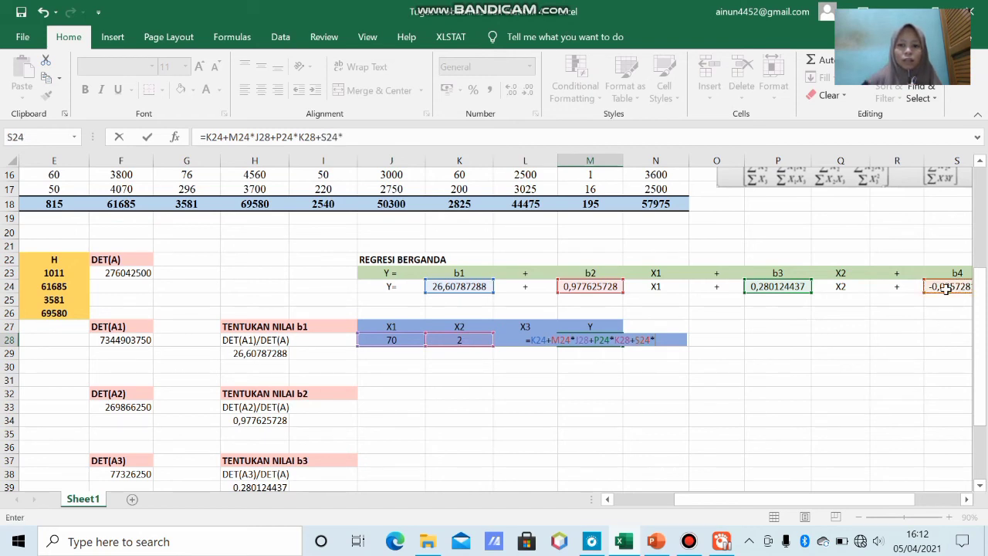
left_click(461, 339)
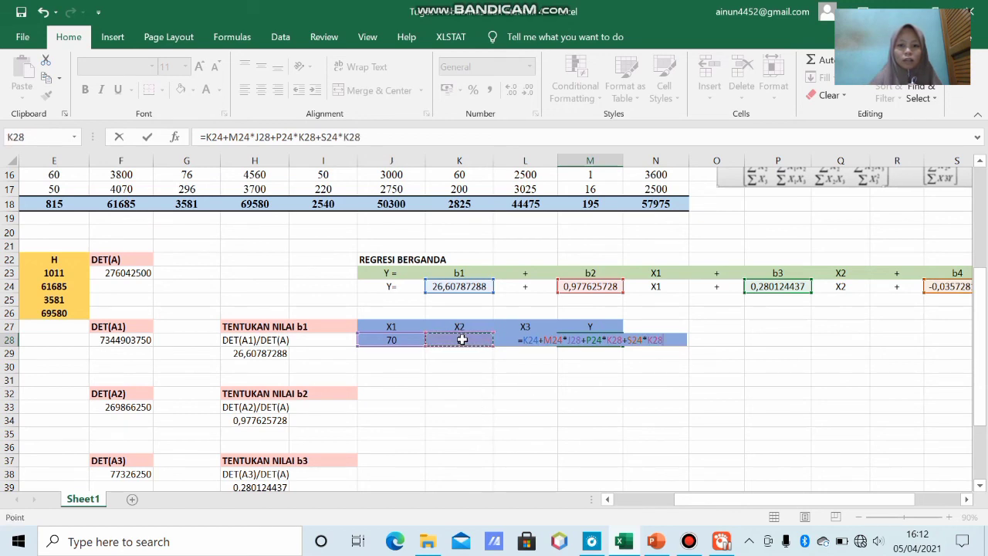
key("Right")
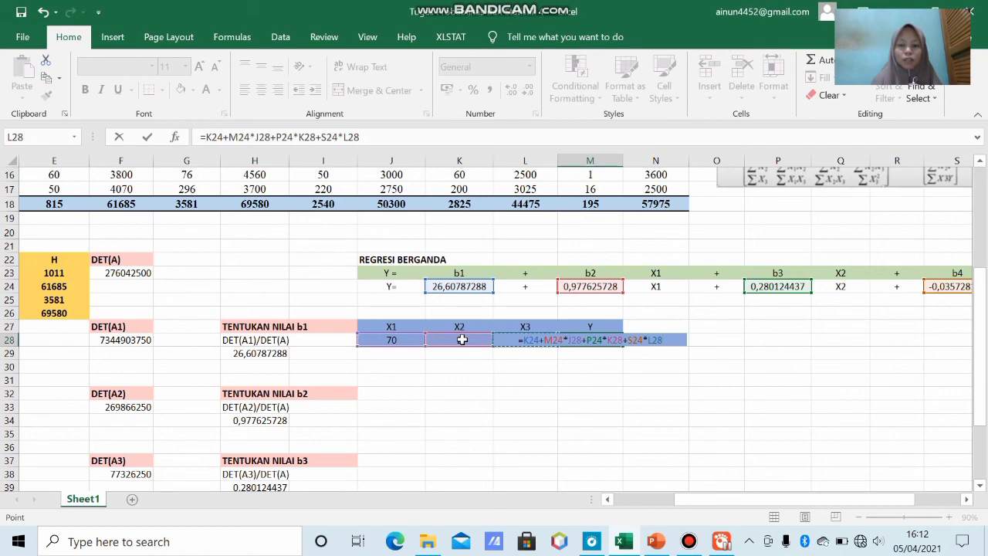
key("Return")
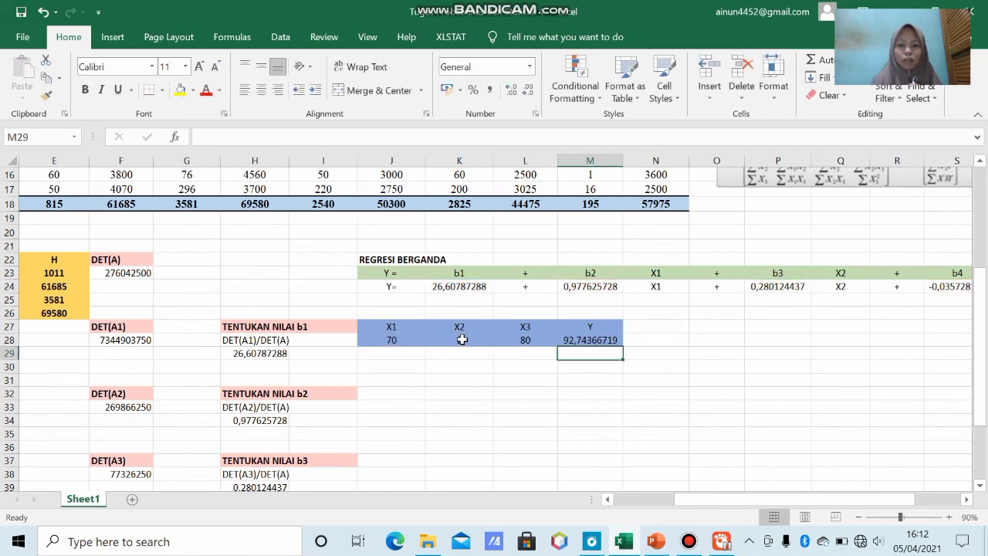
left_click(599, 340)
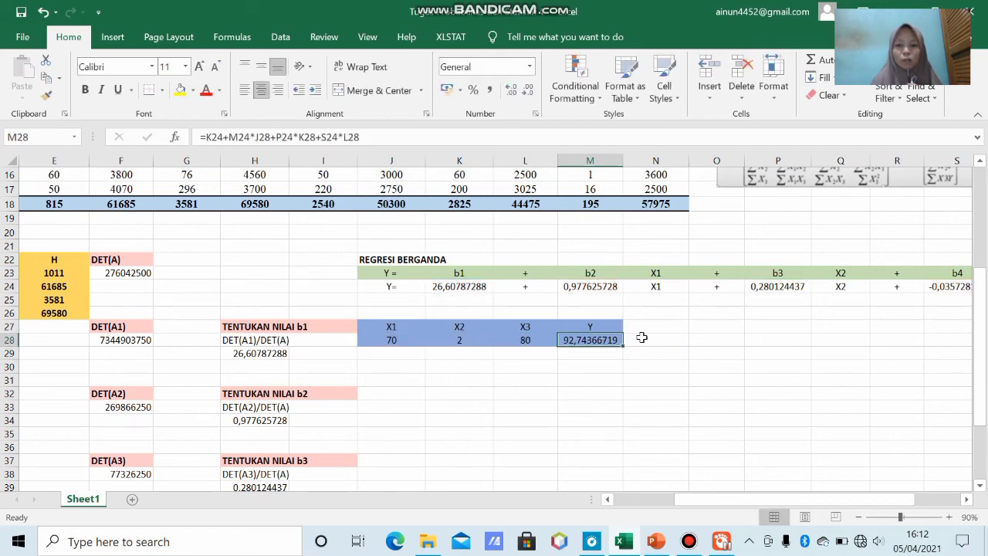
left_click(642, 338)
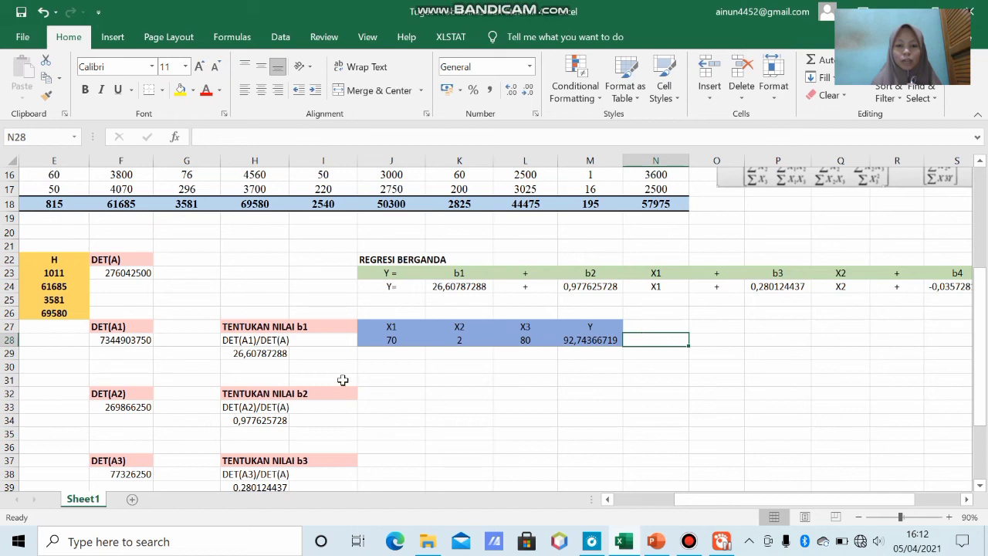
left_click(409, 338)
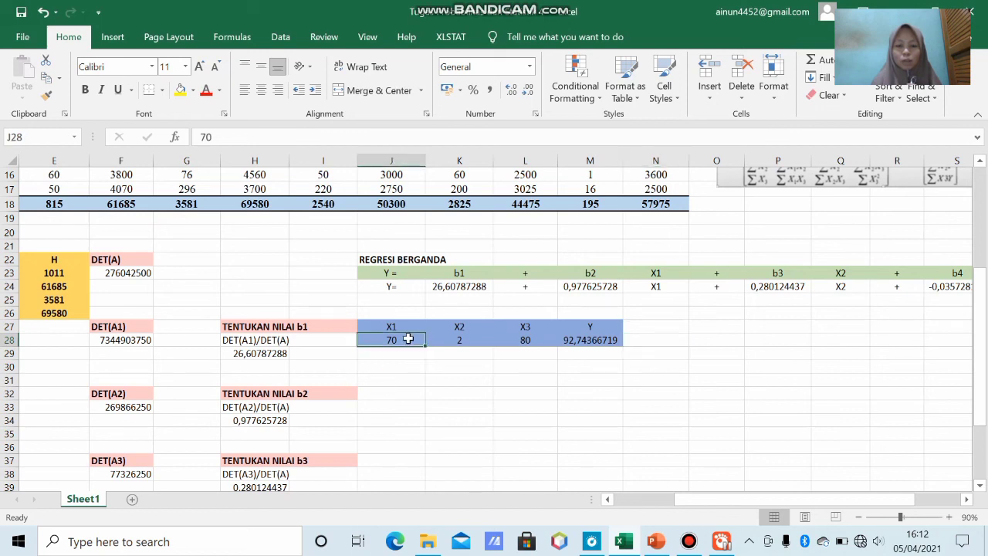
left_click(508, 340)
left_click(457, 363)
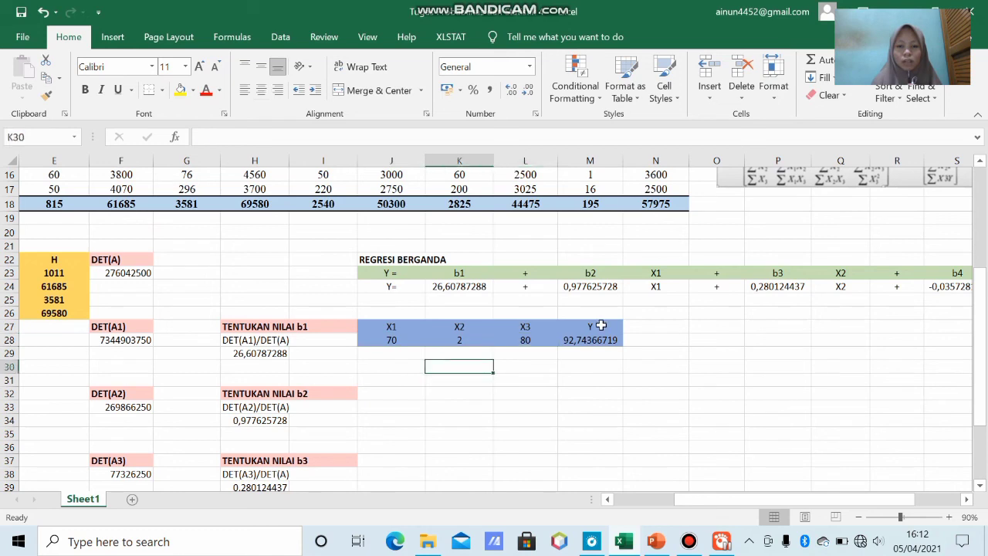
Step: Change the prediction inputs by setting X1 in J28 to 60 and X3 in L28 to 70
left_click(394, 341)
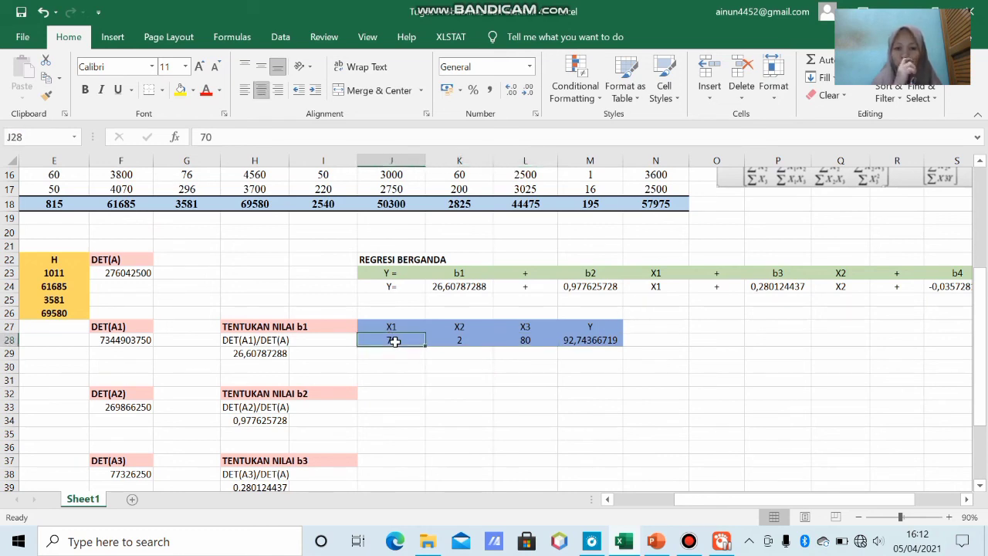
type("60")
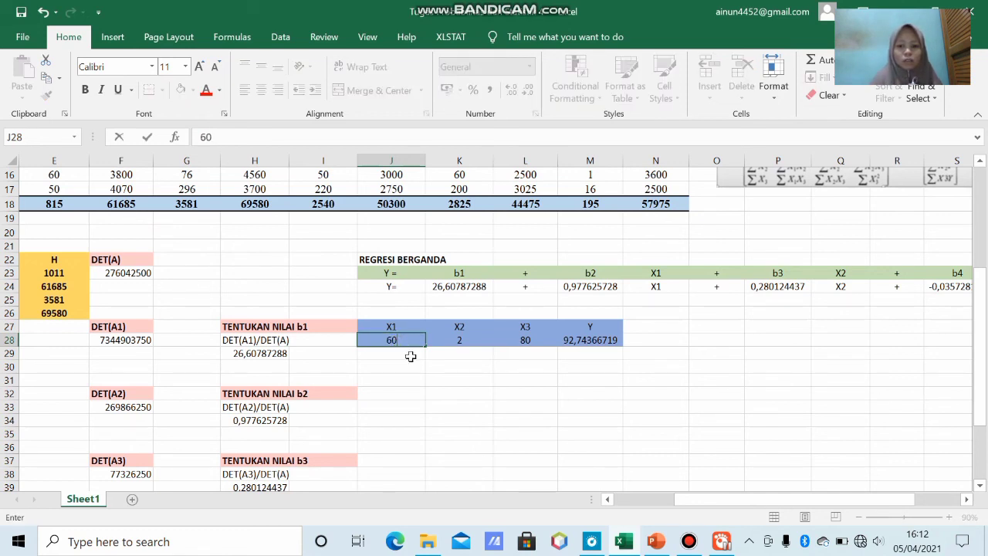
left_click(410, 355)
left_click(527, 340)
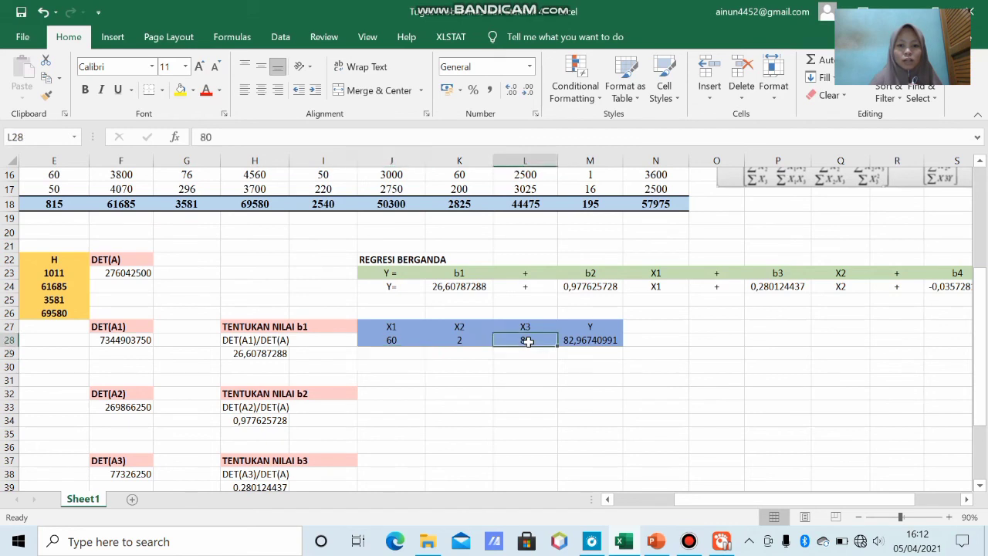
type("70")
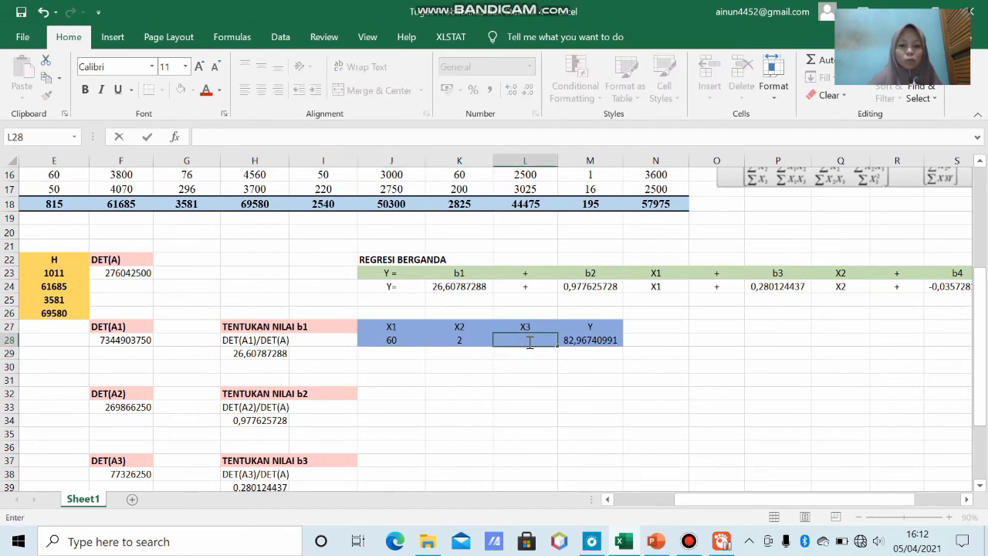
key("Return")
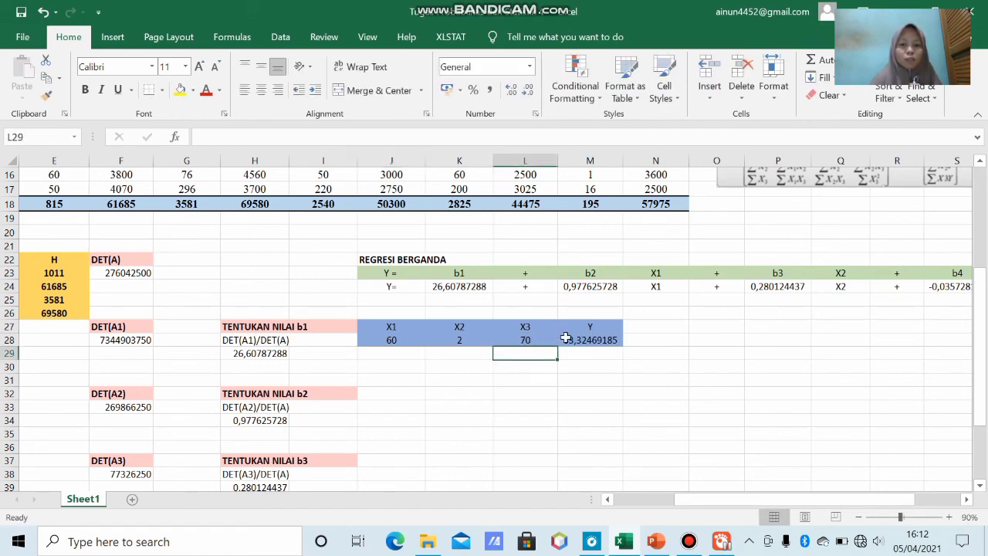
left_click(608, 339)
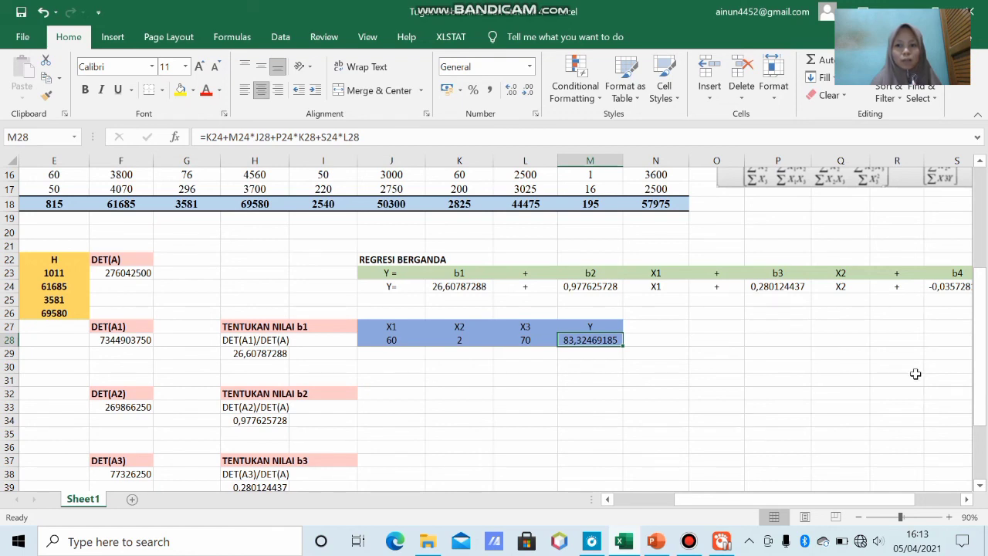
left_click_drag(984, 349, 980, 231)
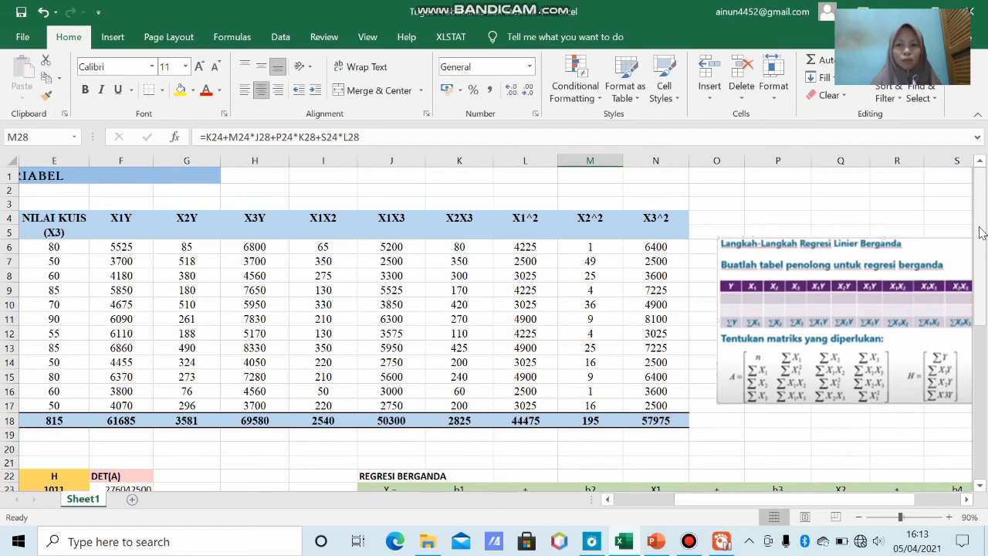